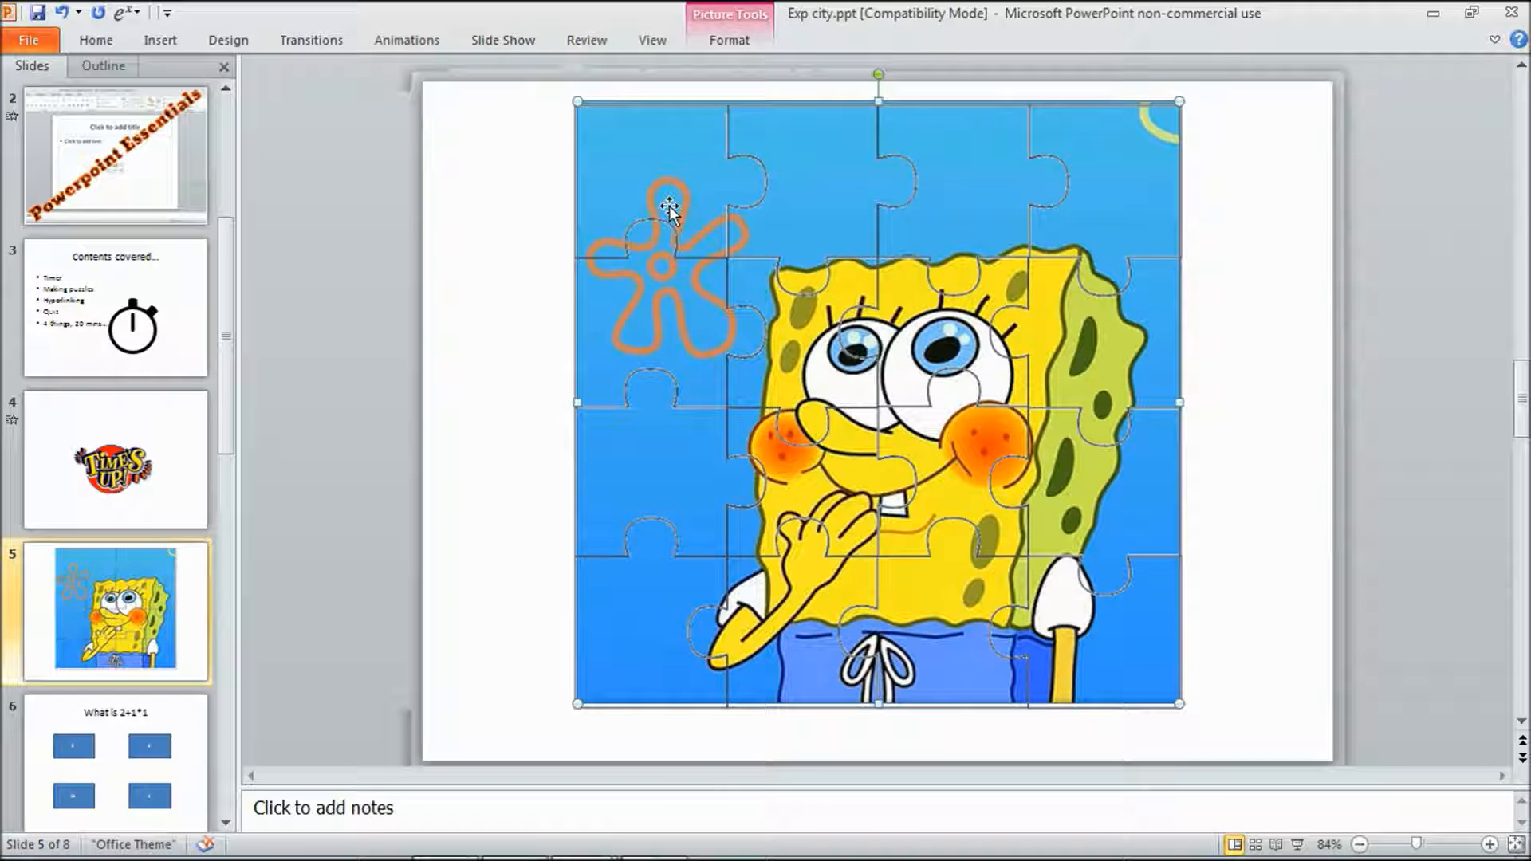
Step: Nudge the SpongeBob picture left until it lies partly off the puzzle grid and past the slide's left edge
key(Left)
key(Left)
key(Left)
key(Left)
key(Left)
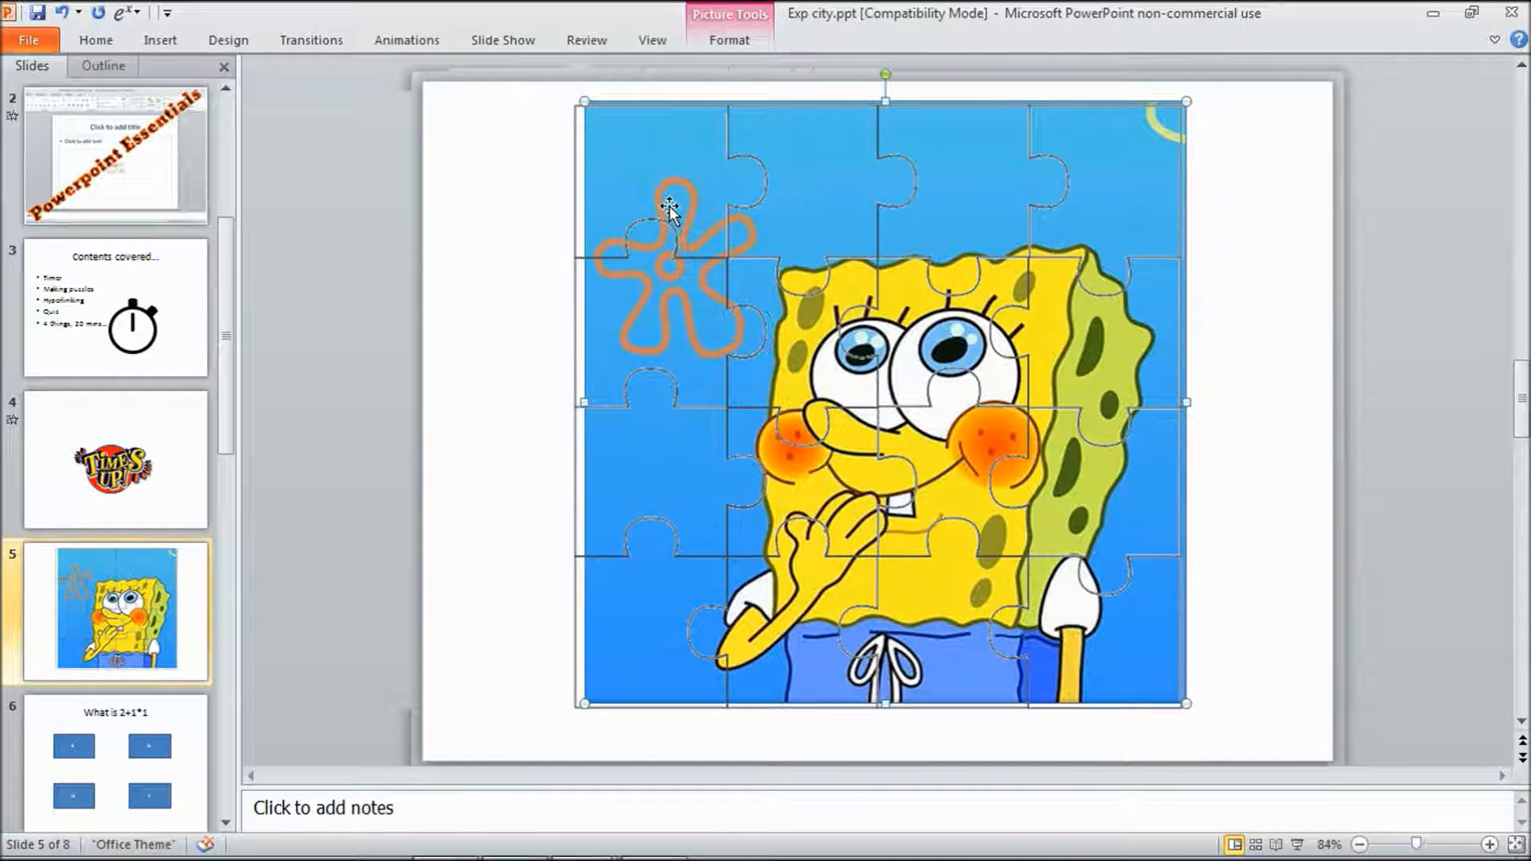
key(Left)
key(Left)
key(Left)
key(Left)
key(Left)
key(Left)
key(Left)
key(Left)
key(Left)
key(Left)
key(Left)
key(Left)
key(Left)
key(Left)
key(Left)
key(Left)
key(Left)
key(Left)
key(Left)
key(Left)
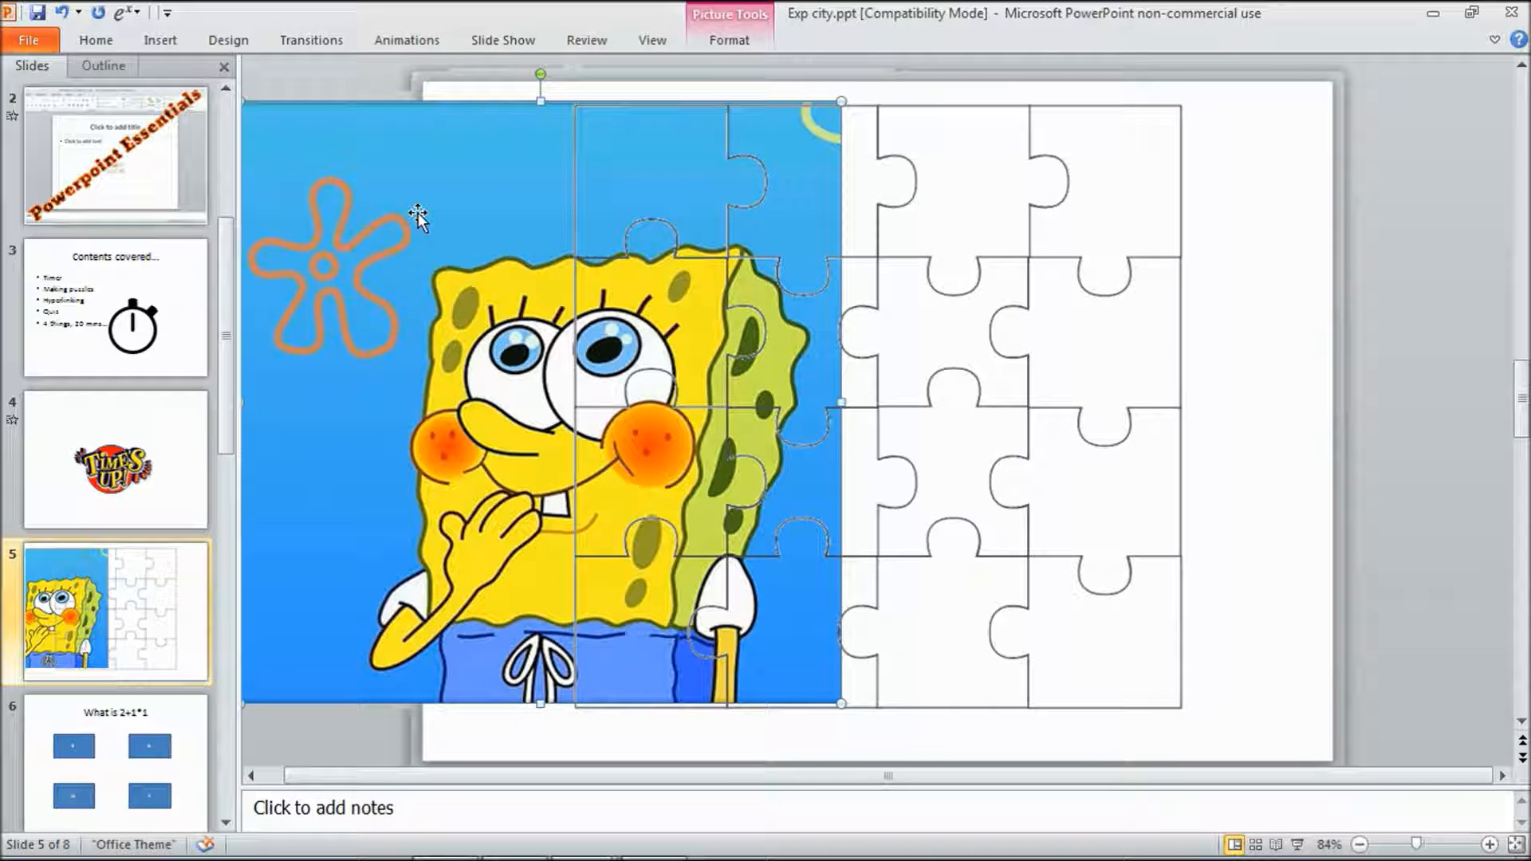
Step: Nudge the SpongeBob picture right until it lines up with the puzzle grid, and deselect it
key(Right)
key(Right)
key(Right)
key(Right)
key(Right)
key(Right)
key(Right)
key(Right)
key(Right)
key(Right)
key(Right)
key(Right)
key(Right)
key(Right)
key(Right)
key(Right)
key(Right)
key(Right)
key(Right)
key(Right)
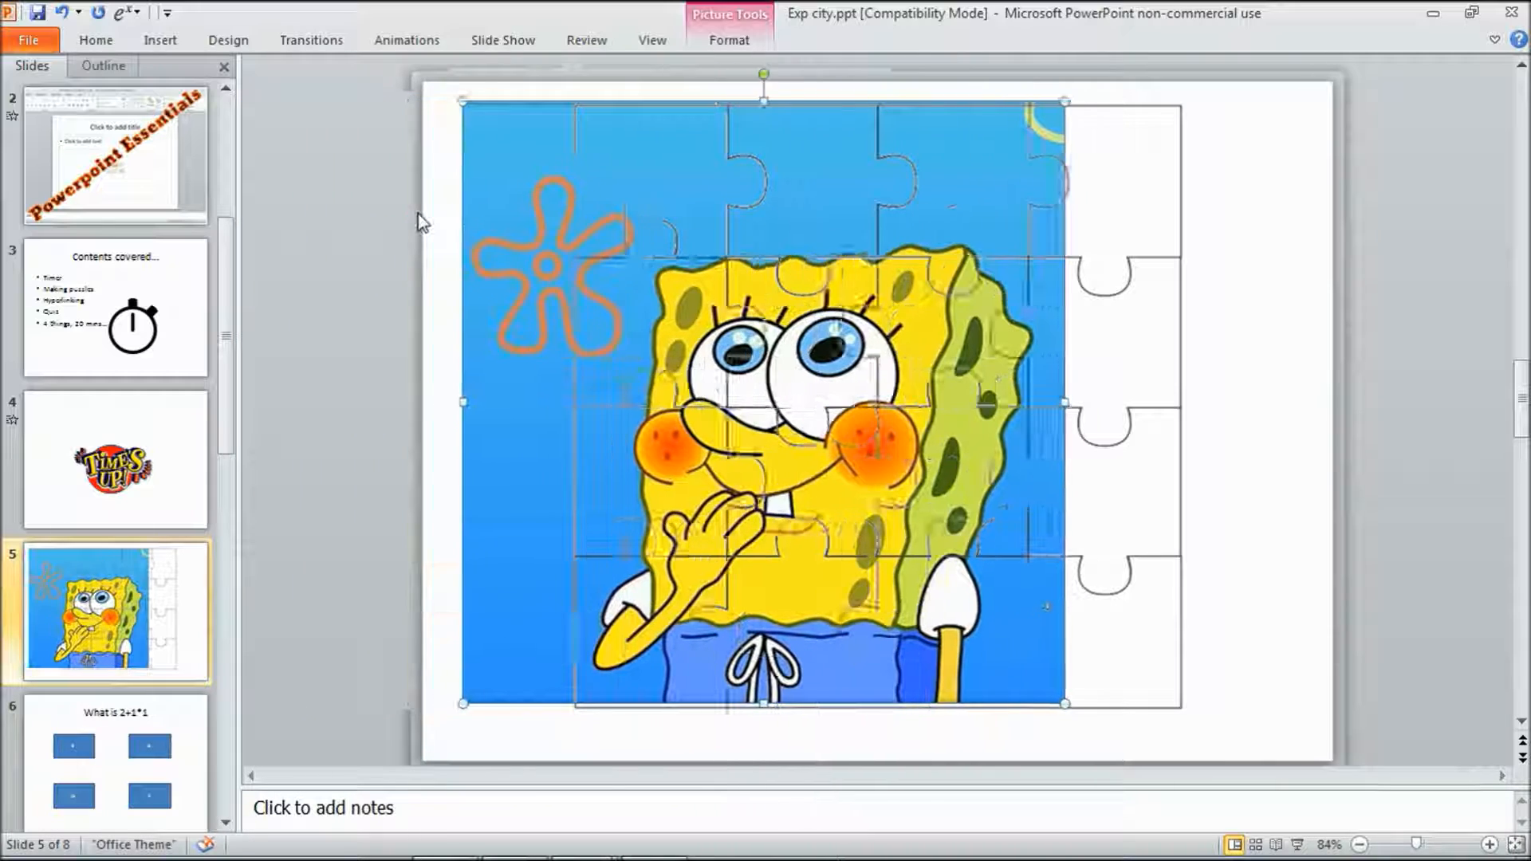
key(Right)
key(Right)
key(Right)
key(Right)
key(Right)
key(Right)
key(Right)
key(Right)
key(Right)
key(Right)
key(Right)
key(Right)
key(Right)
key(Right)
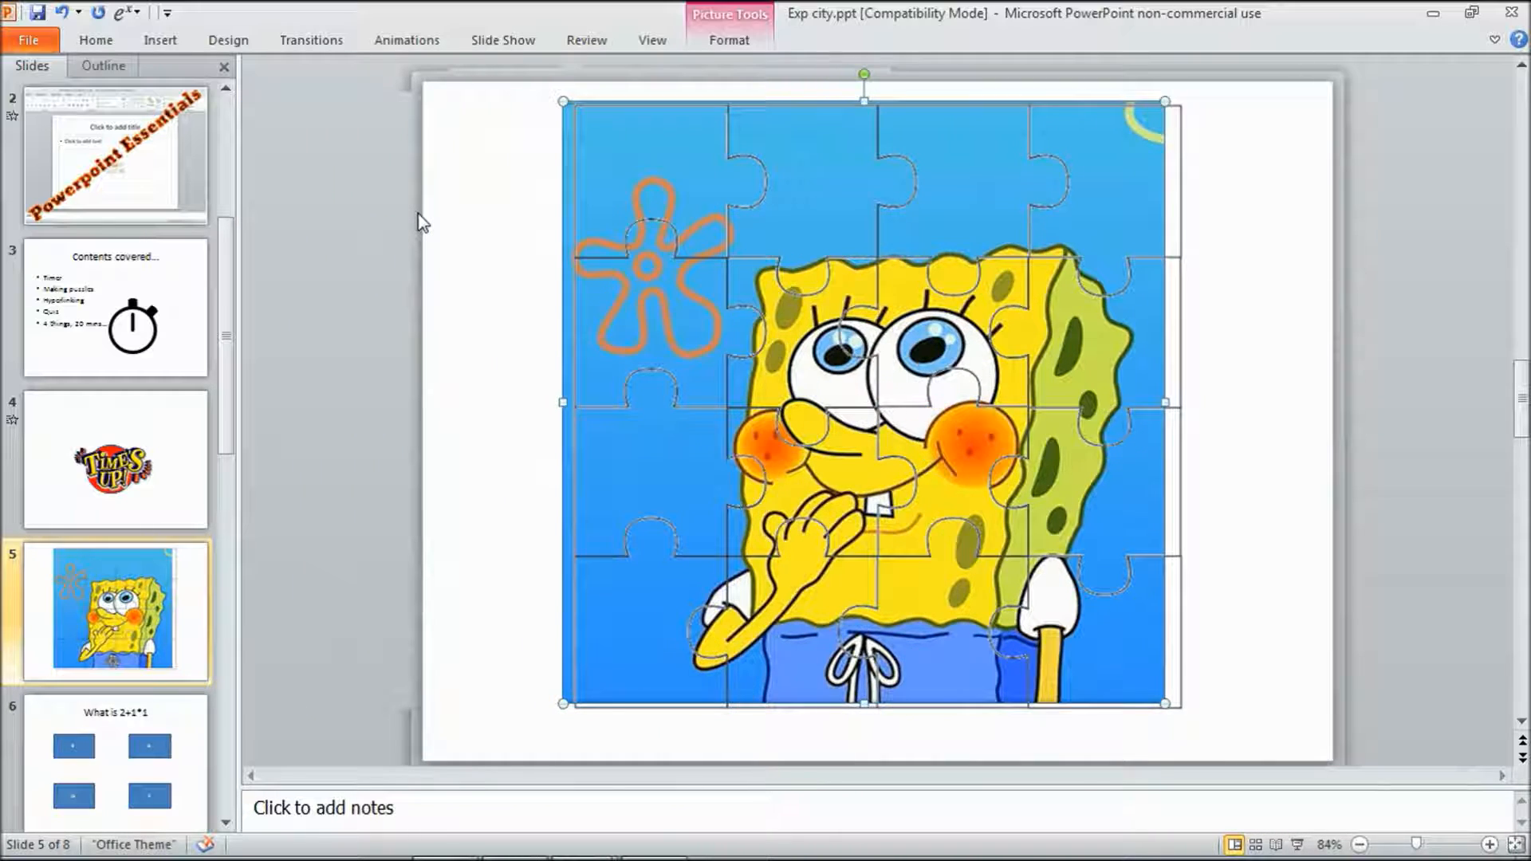
key(Right)
key(Right)
key(Right)
key(Right)
key(Right)
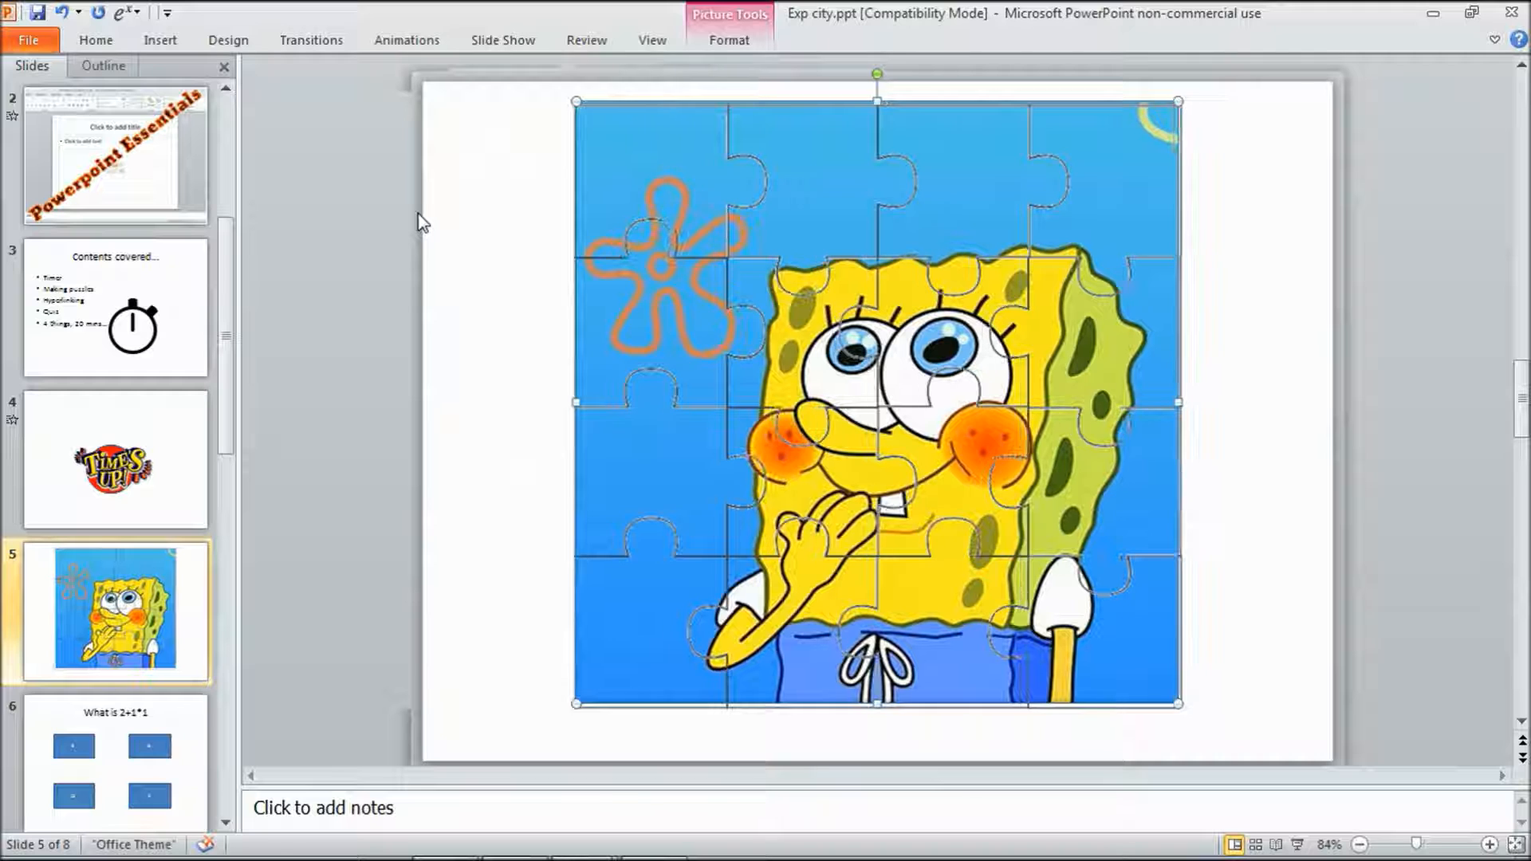
click(363, 215)
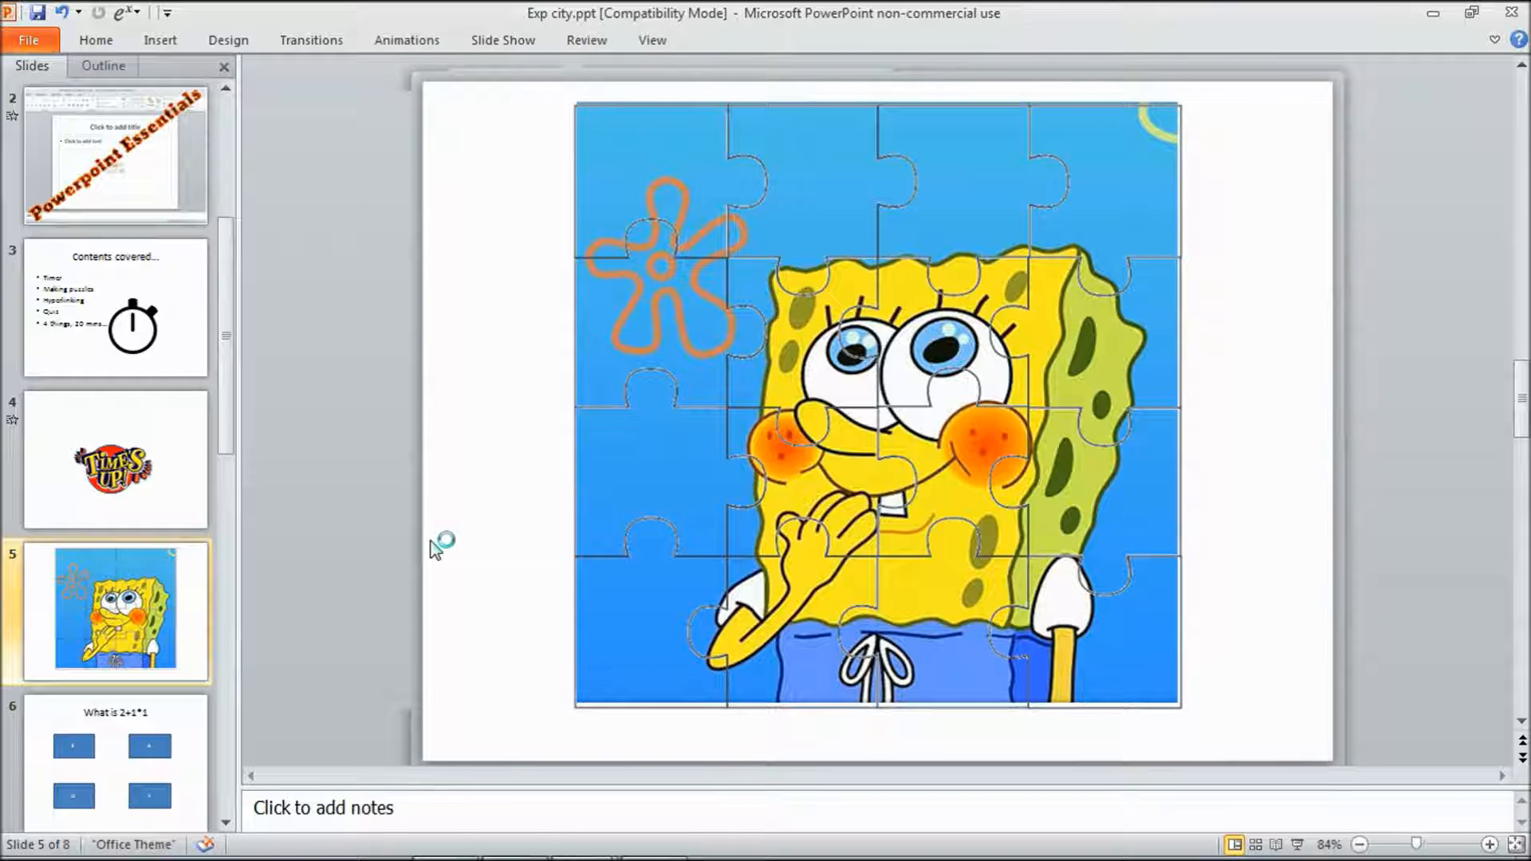
Step: Open slide 6 with the quiz question and highlight the multiplication sign in its title
click(183, 698)
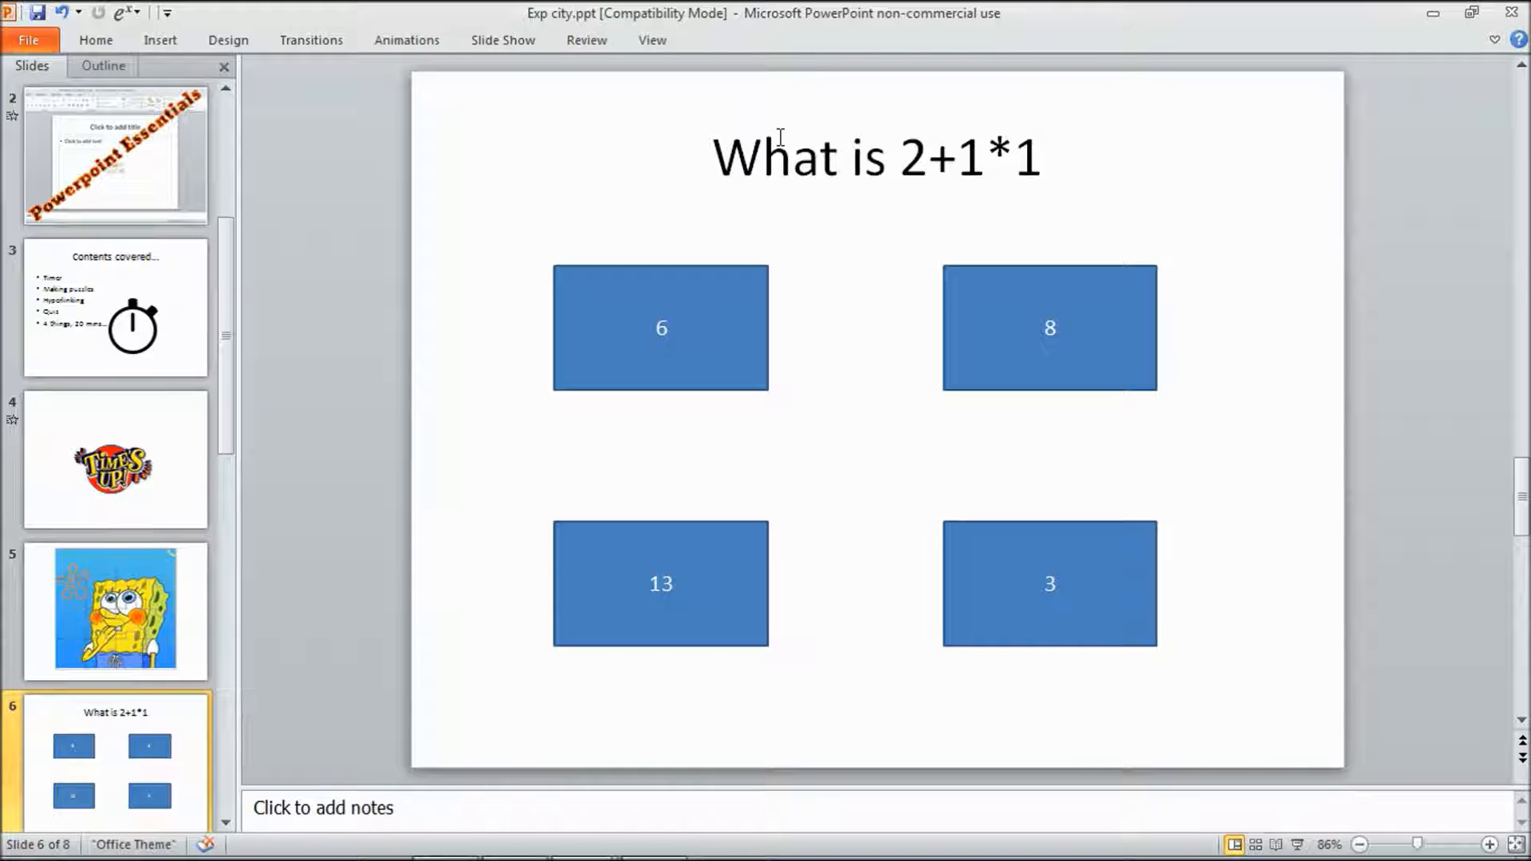
click(983, 144)
drag(983, 143, 1013, 148)
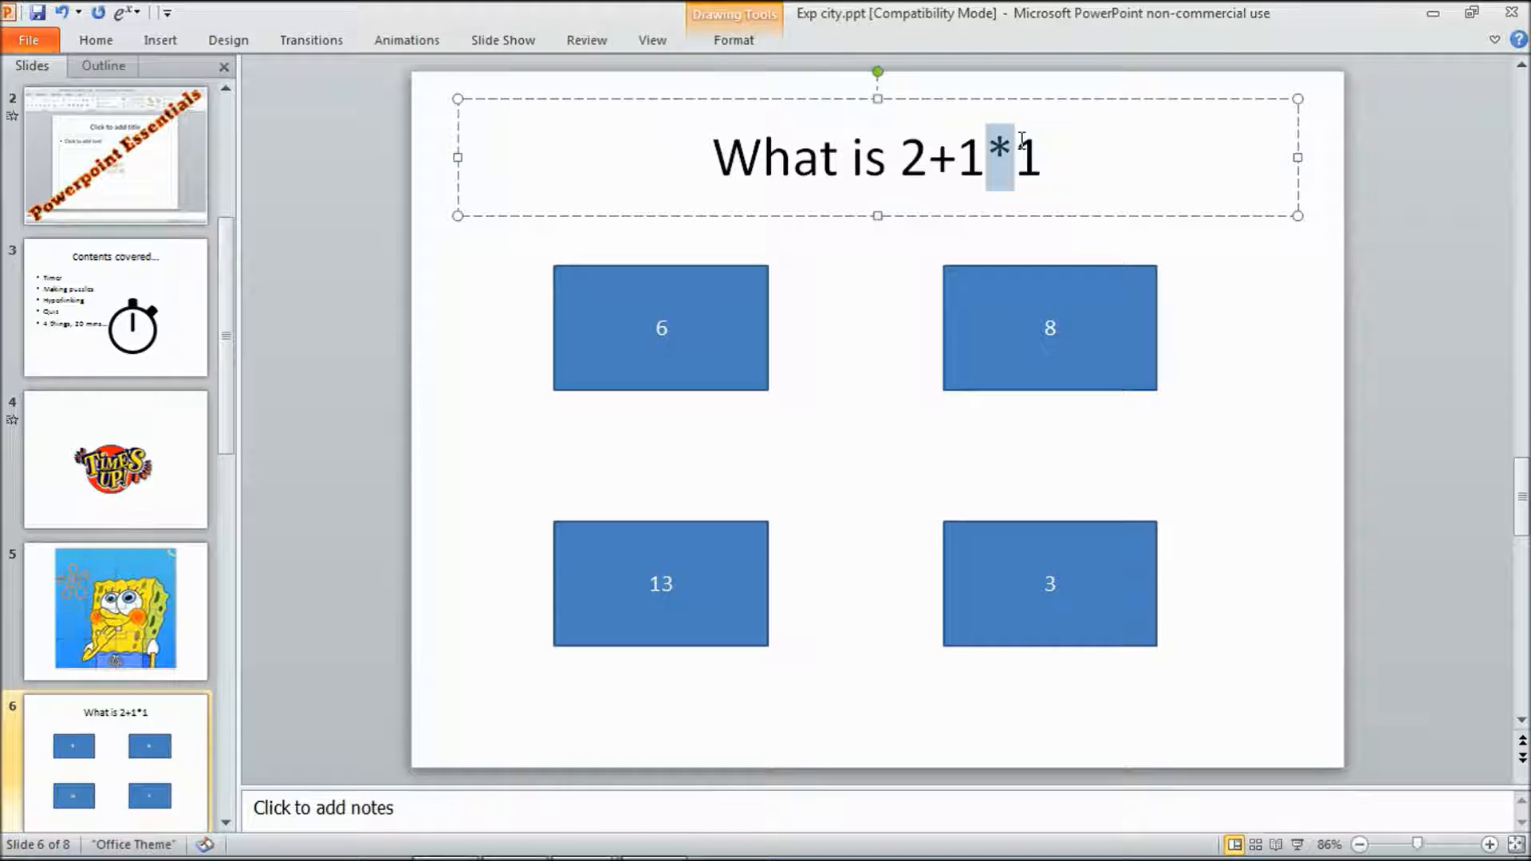
click(1273, 293)
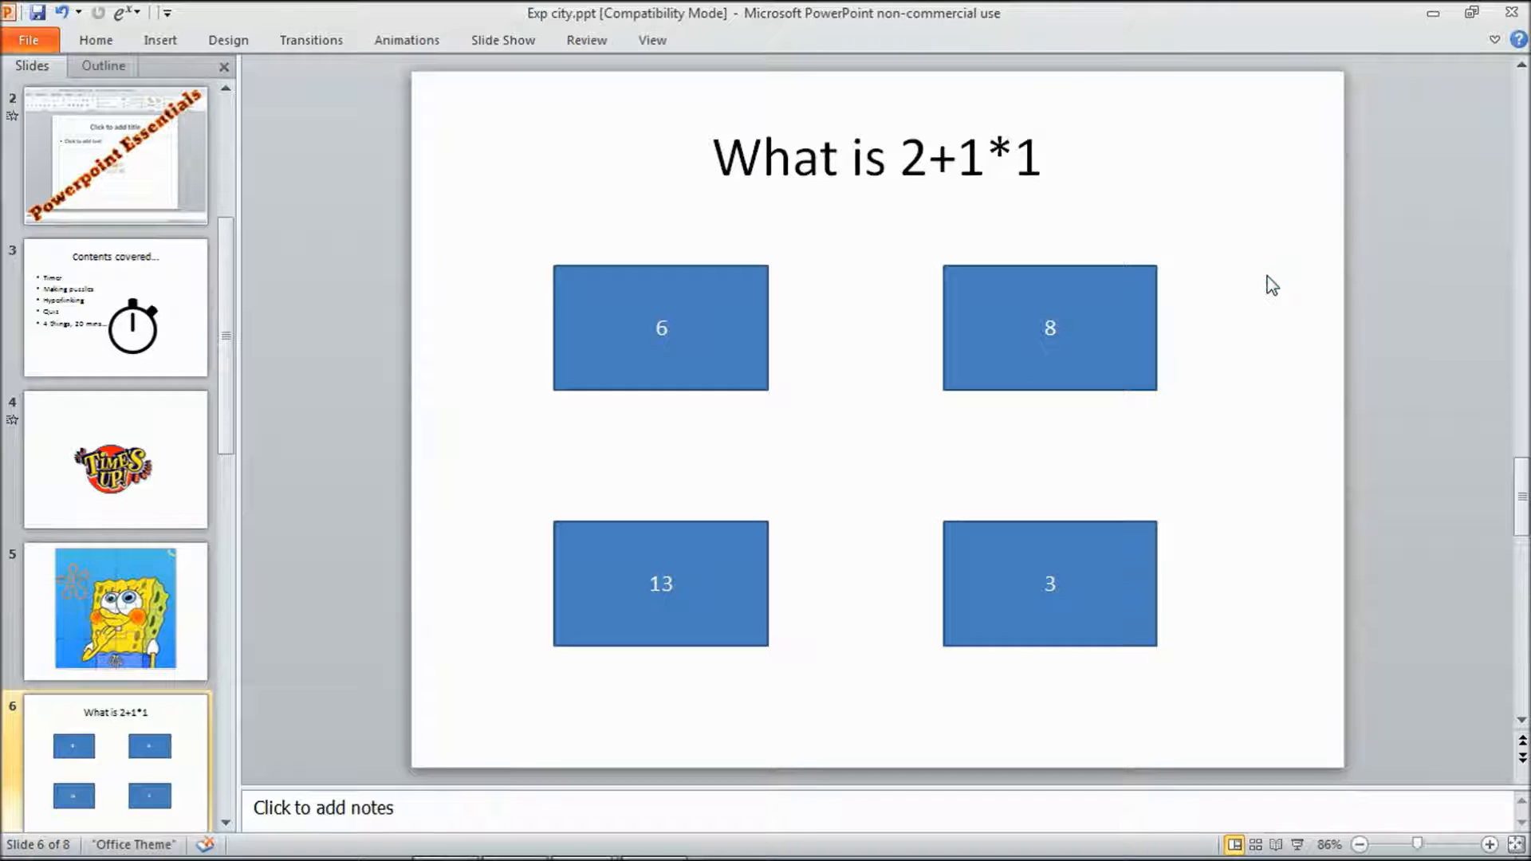
Step: Switch to Presentation1 and delete the title and subtitle placeholders from its first slide
mouse_move(510, 856)
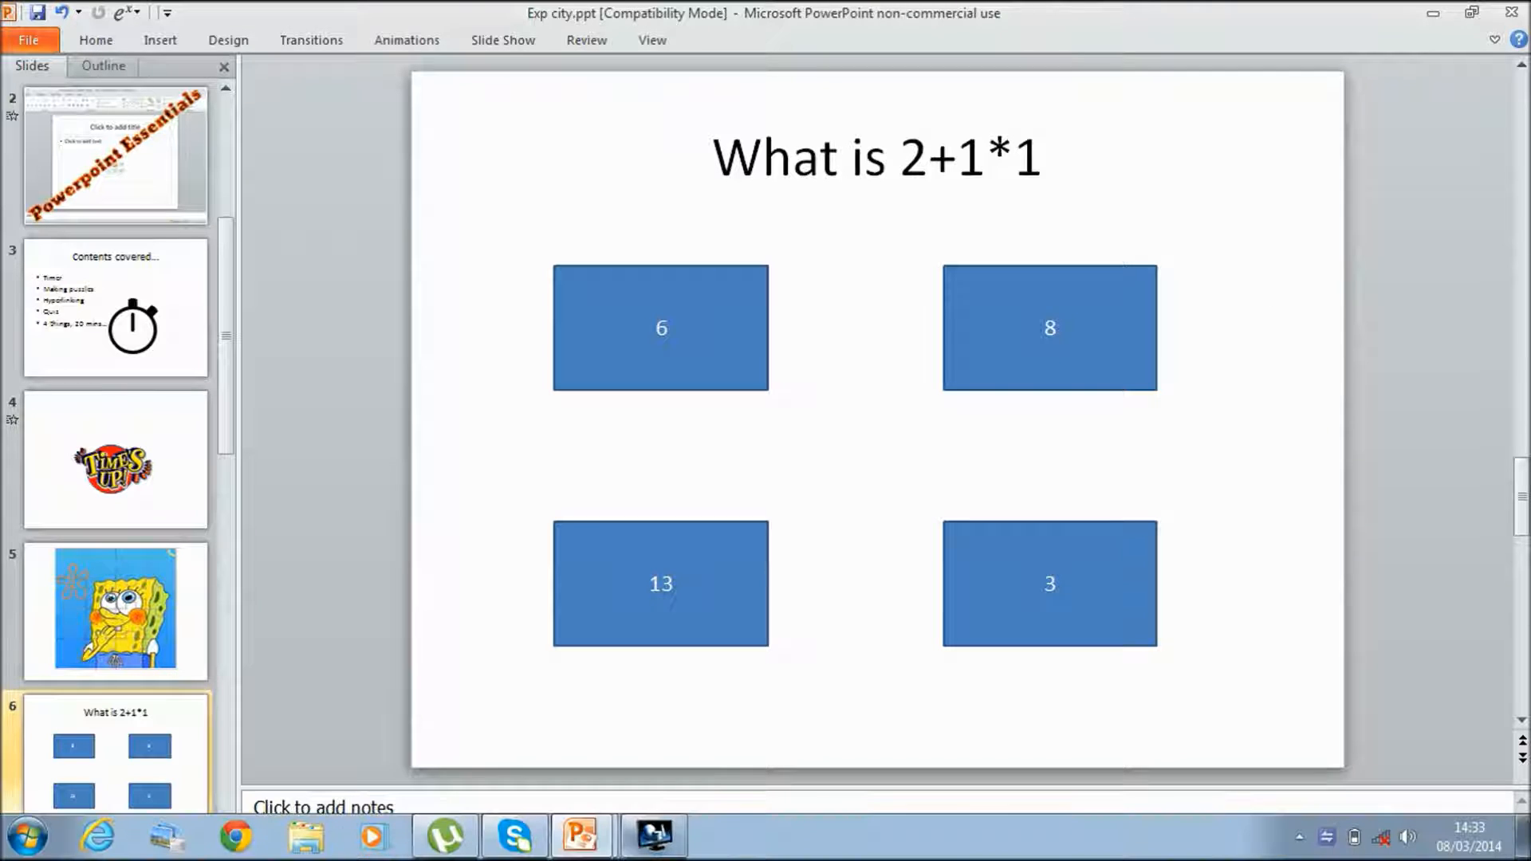
click(578, 837)
click(548, 781)
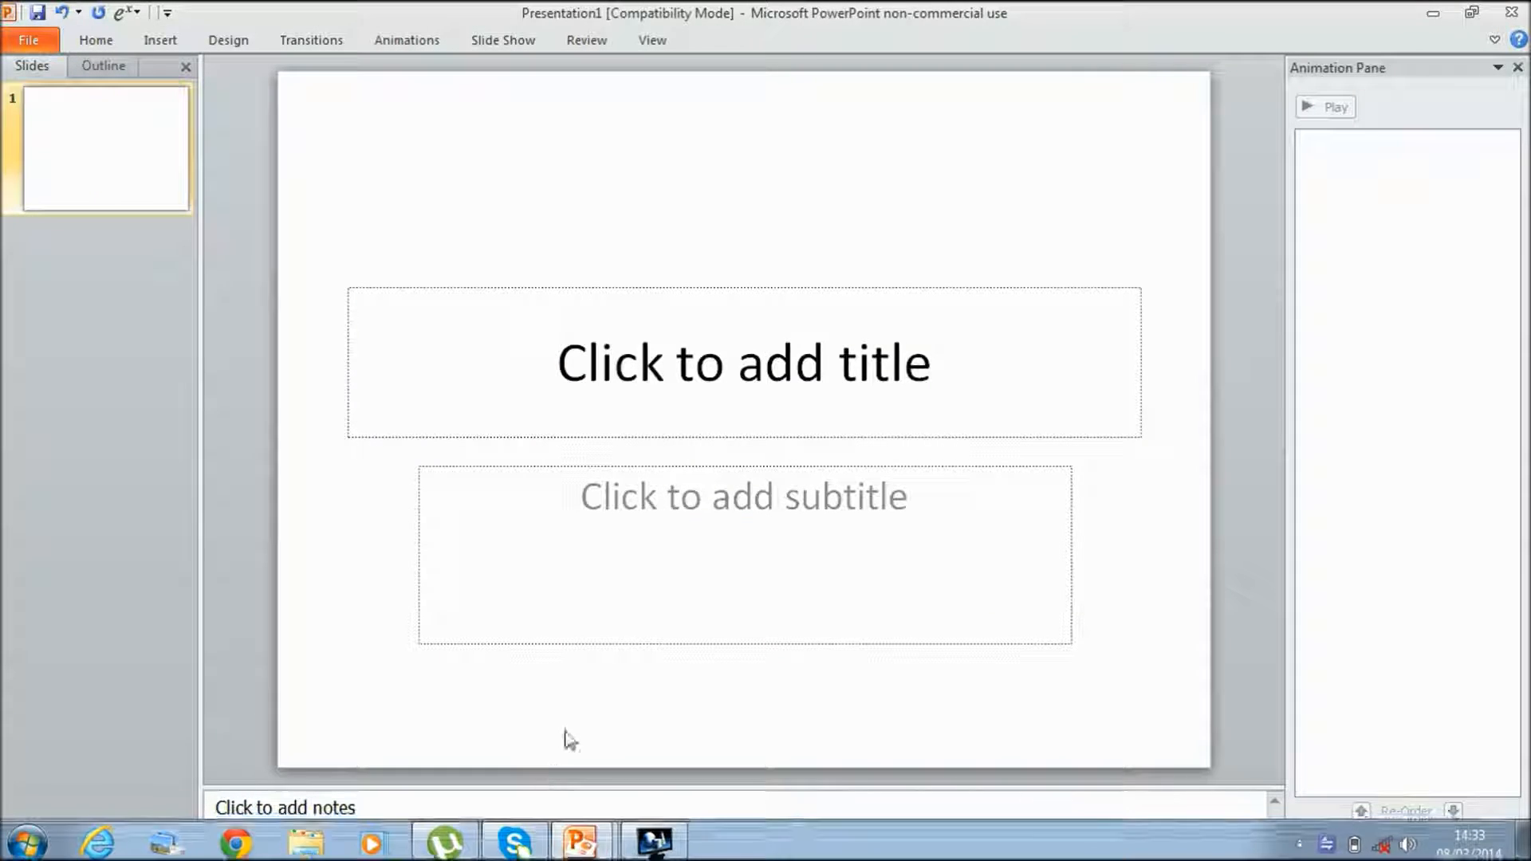
click(532, 287)
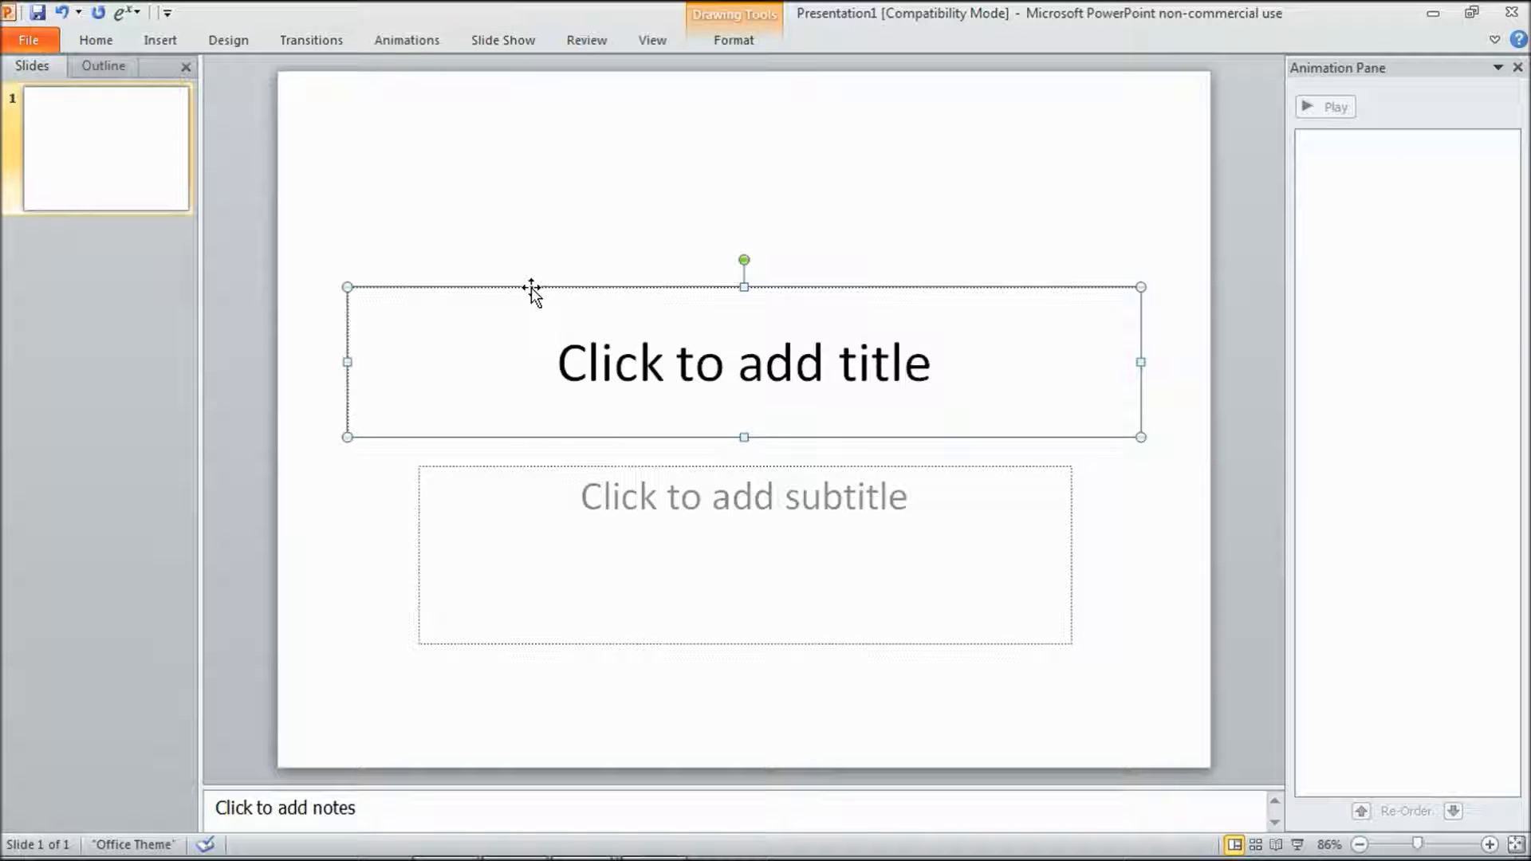
key(Delete)
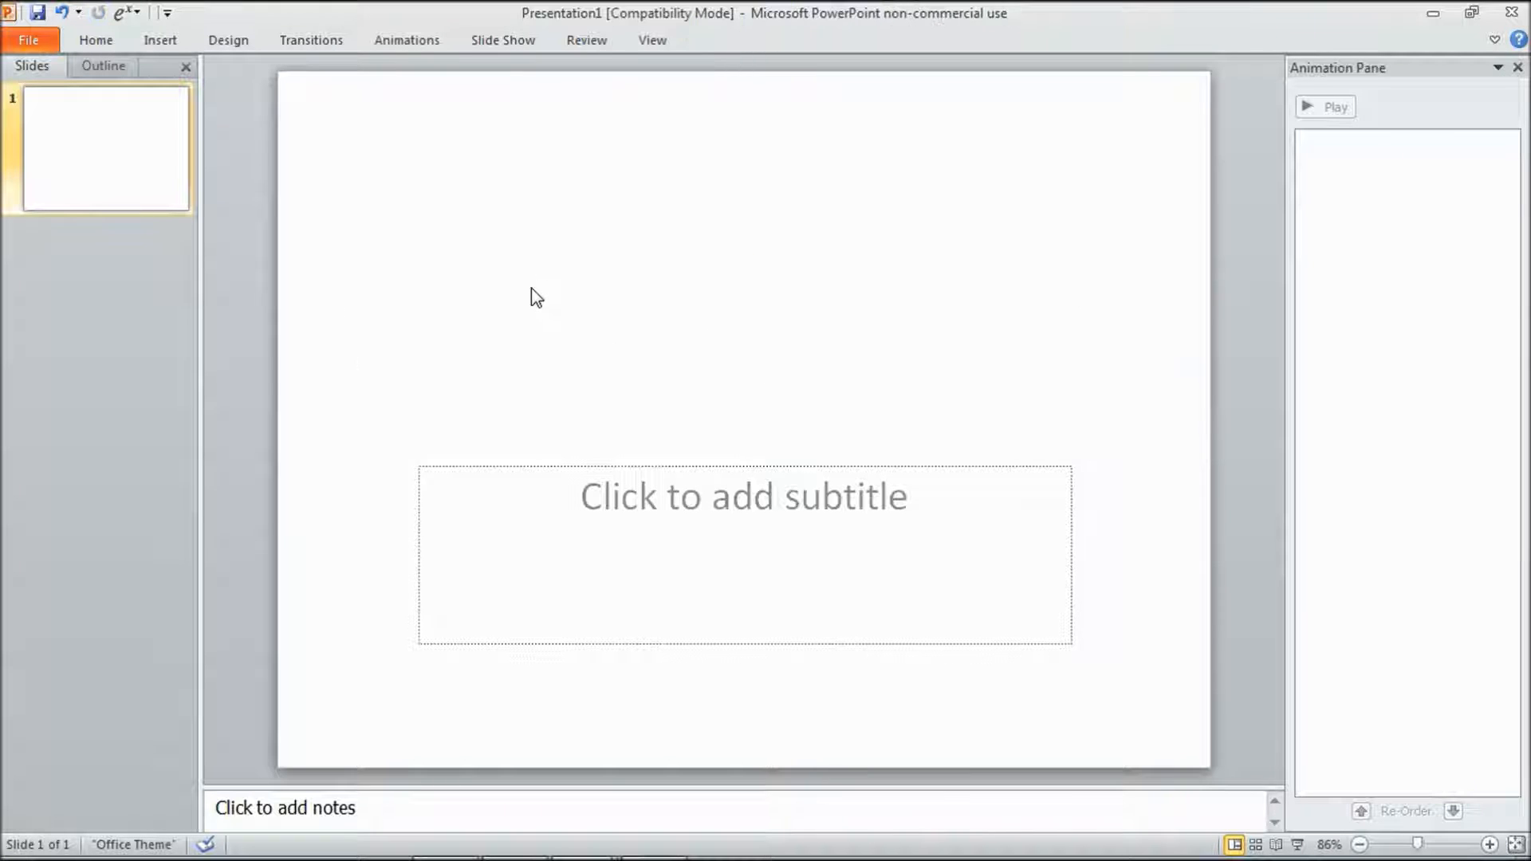
click(588, 467)
key(Delete)
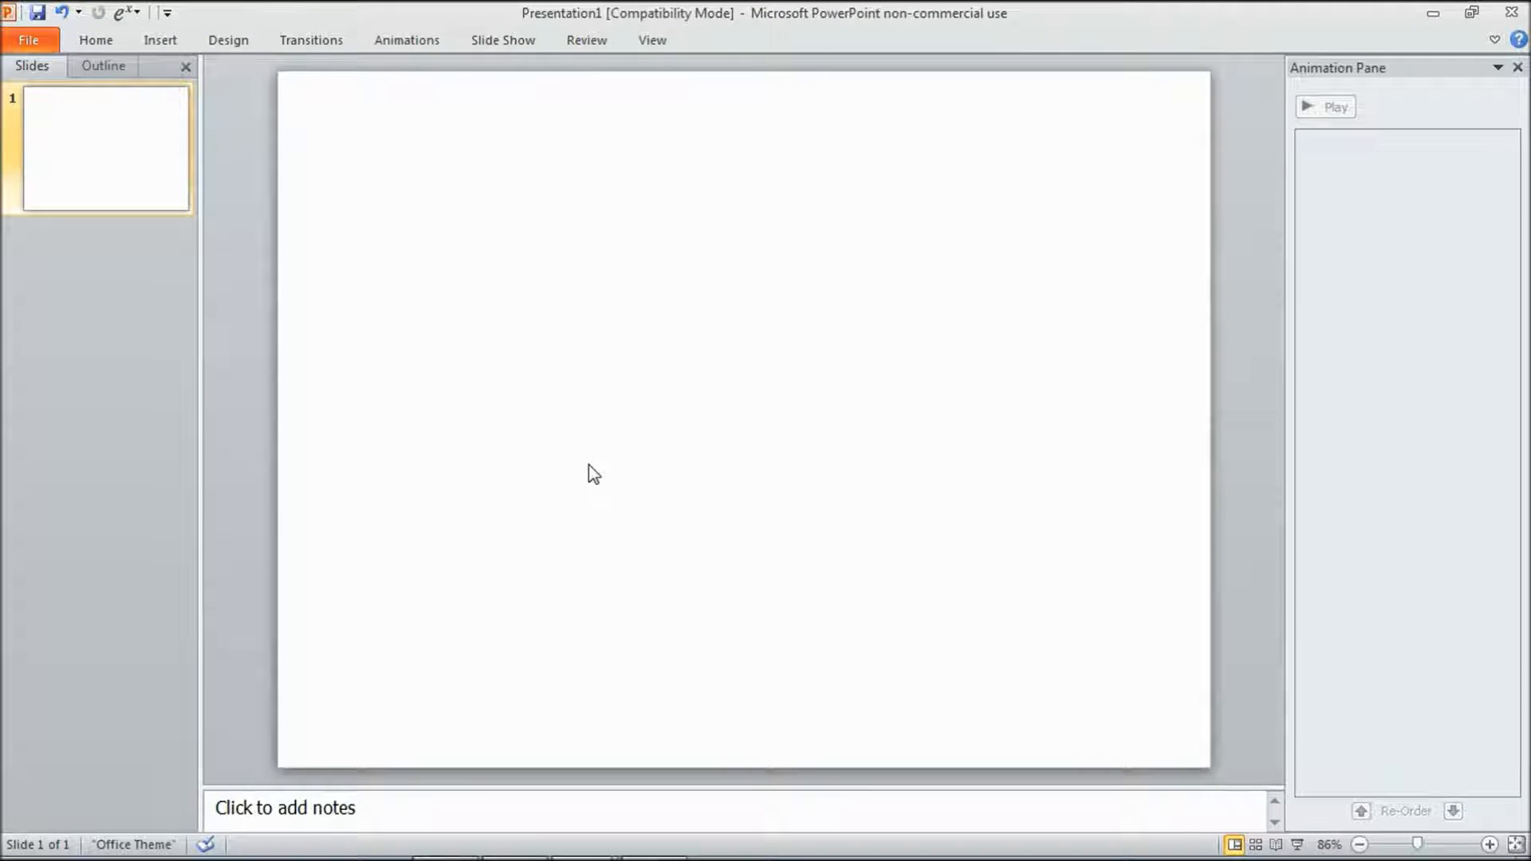
click(168, 44)
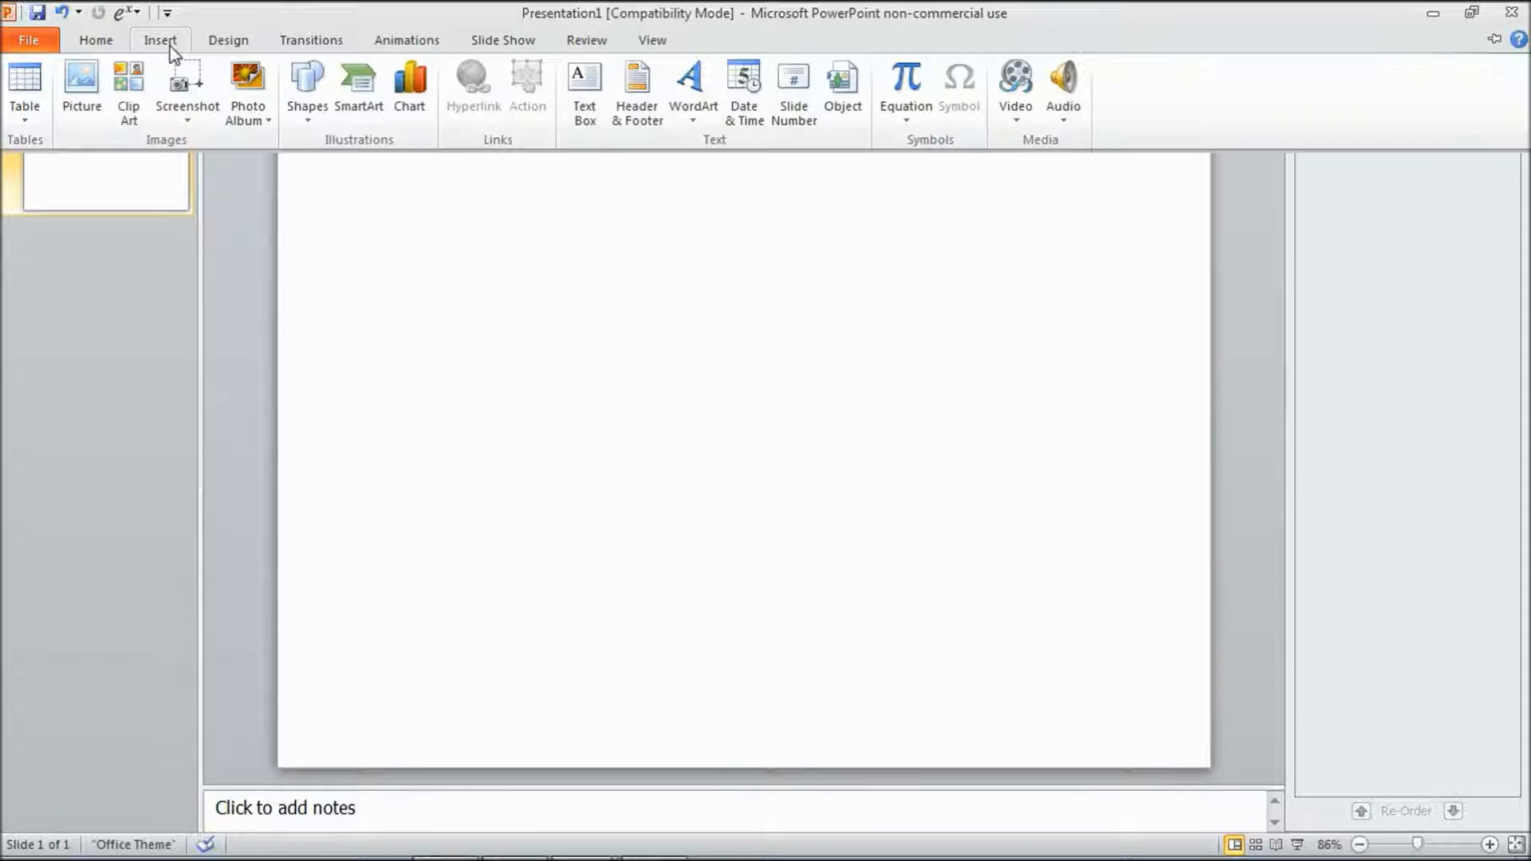
click(306, 111)
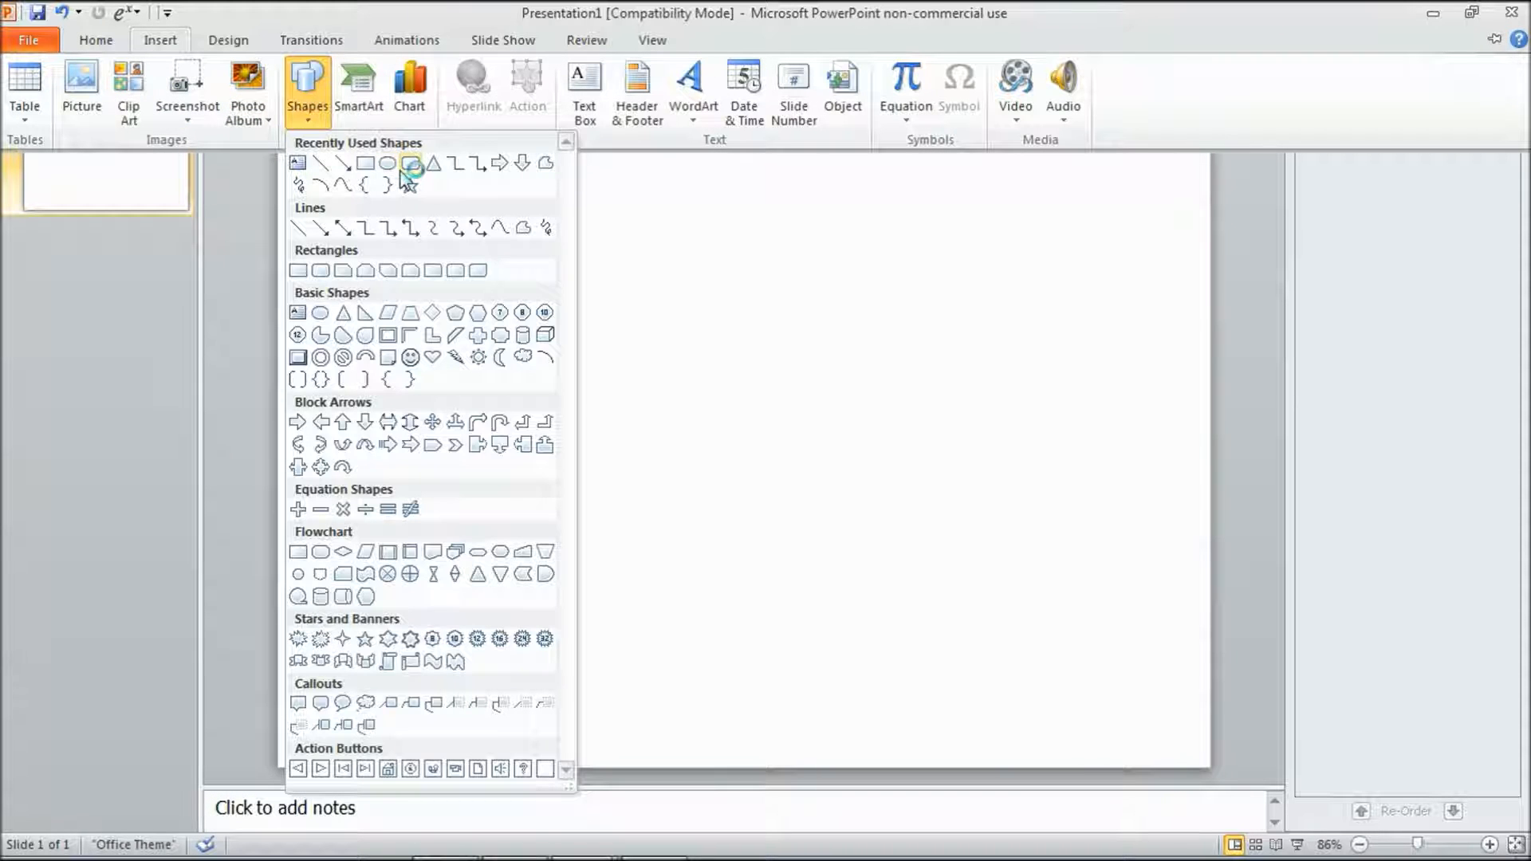
click(364, 165)
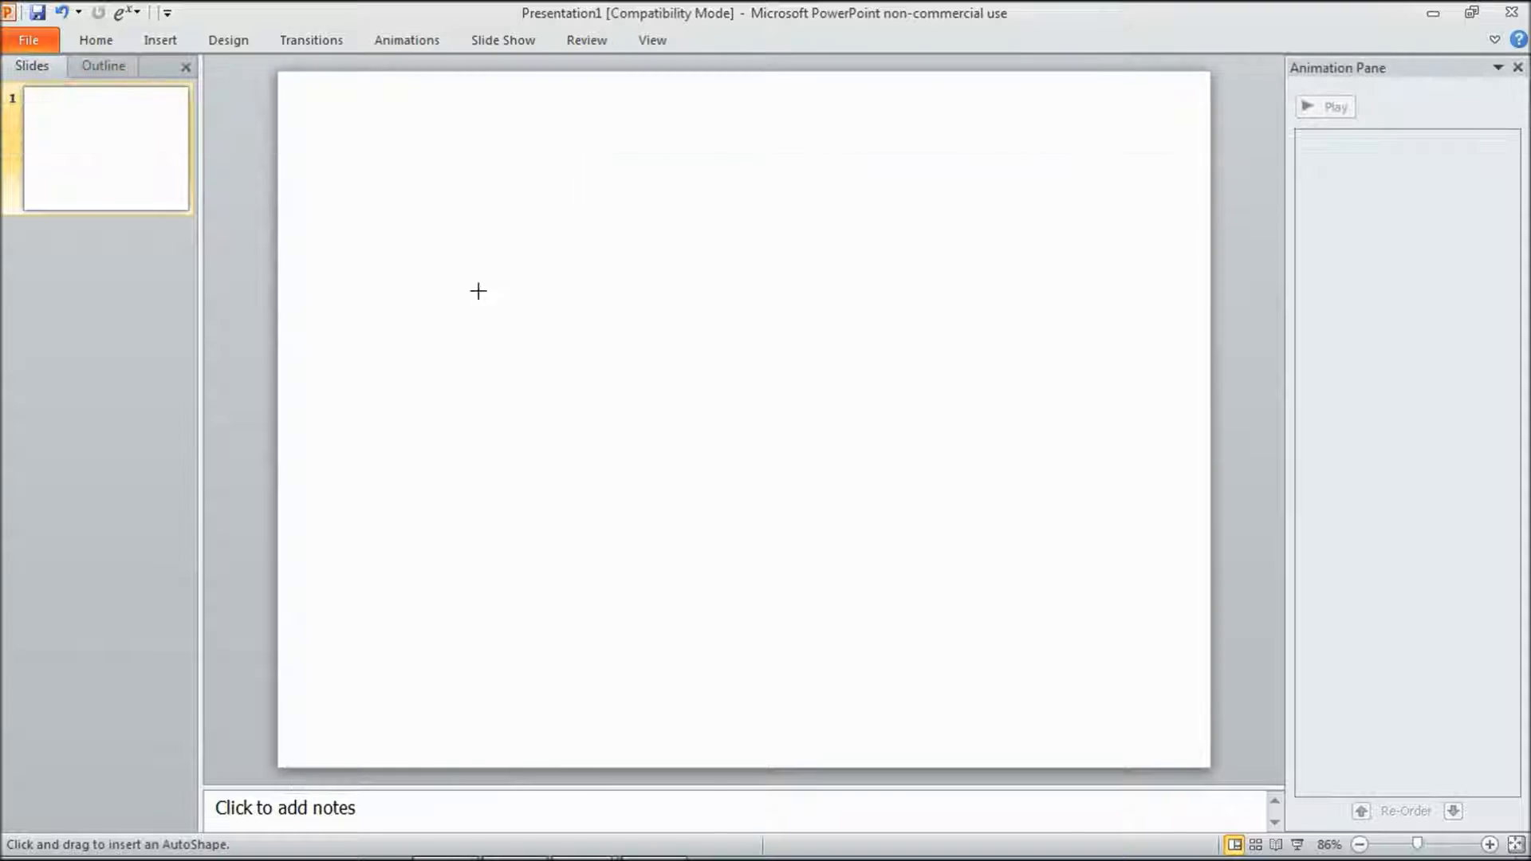
click(160, 40)
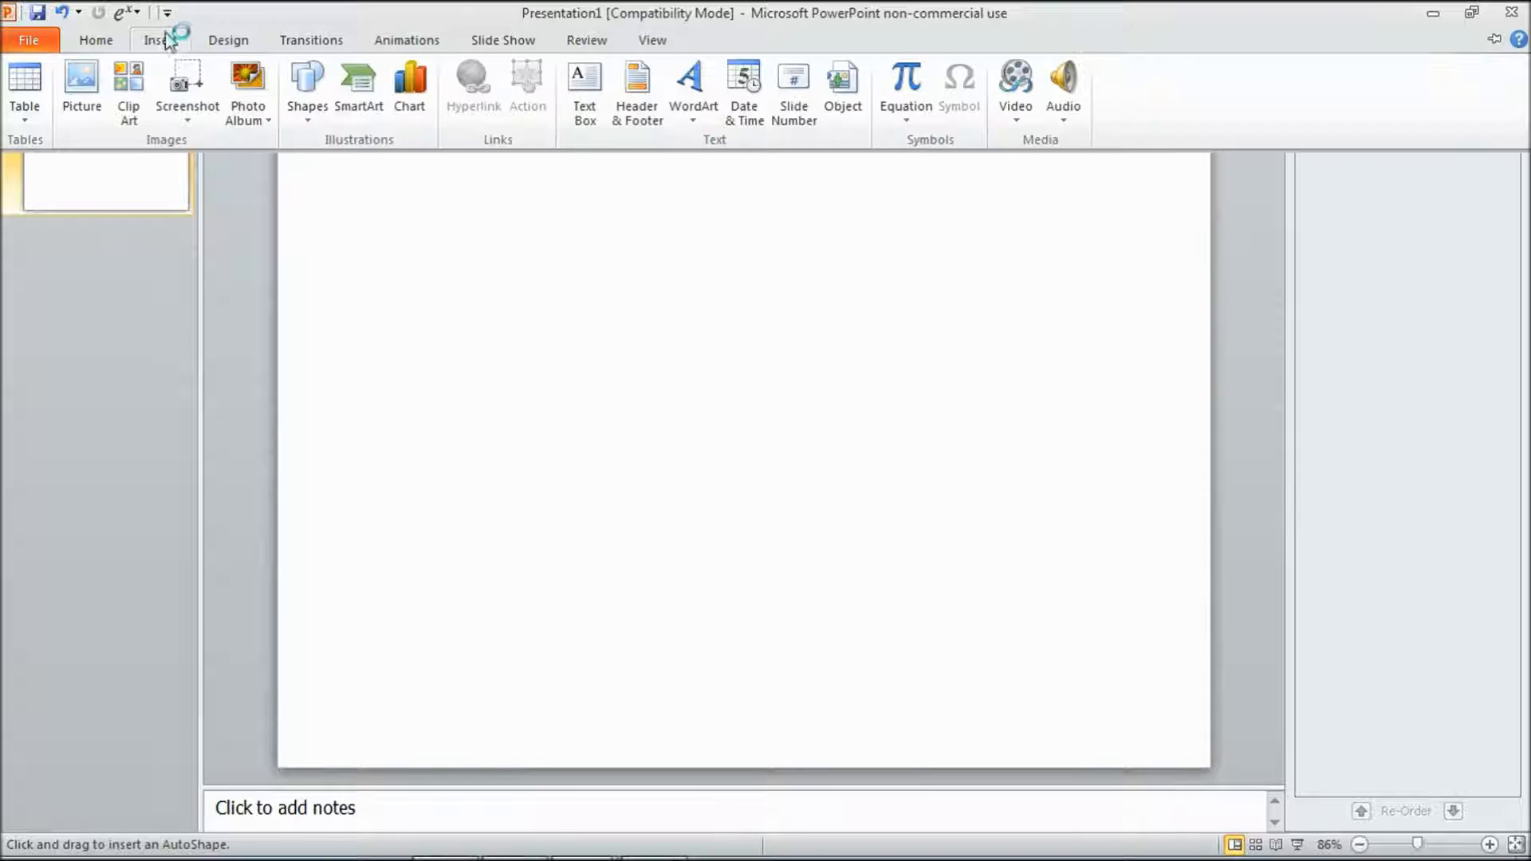
click(307, 103)
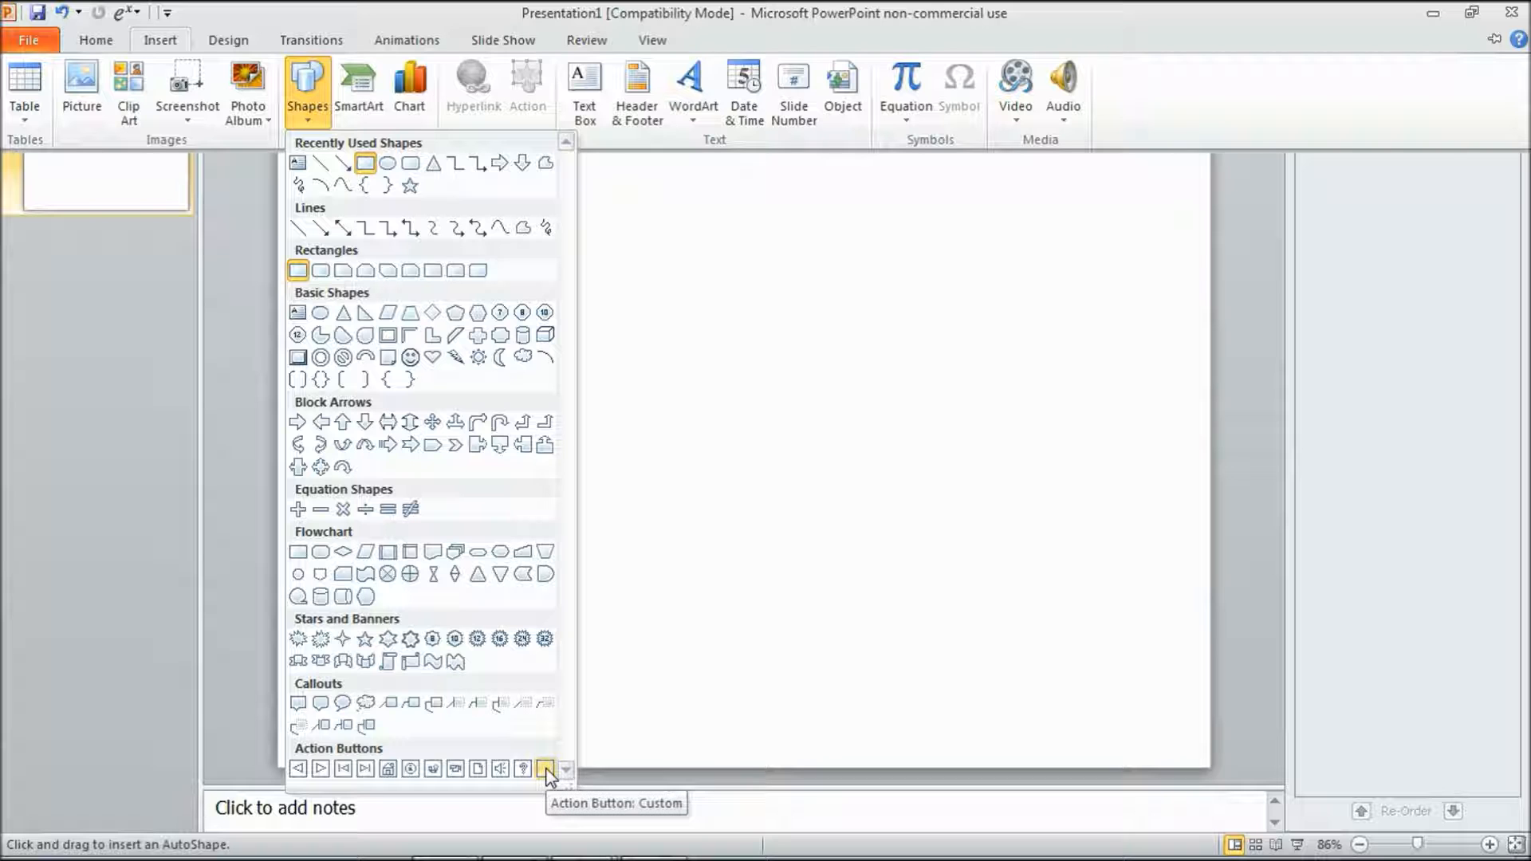
Step: Add two new slides after the first slide and return to slide 1
click(136, 317)
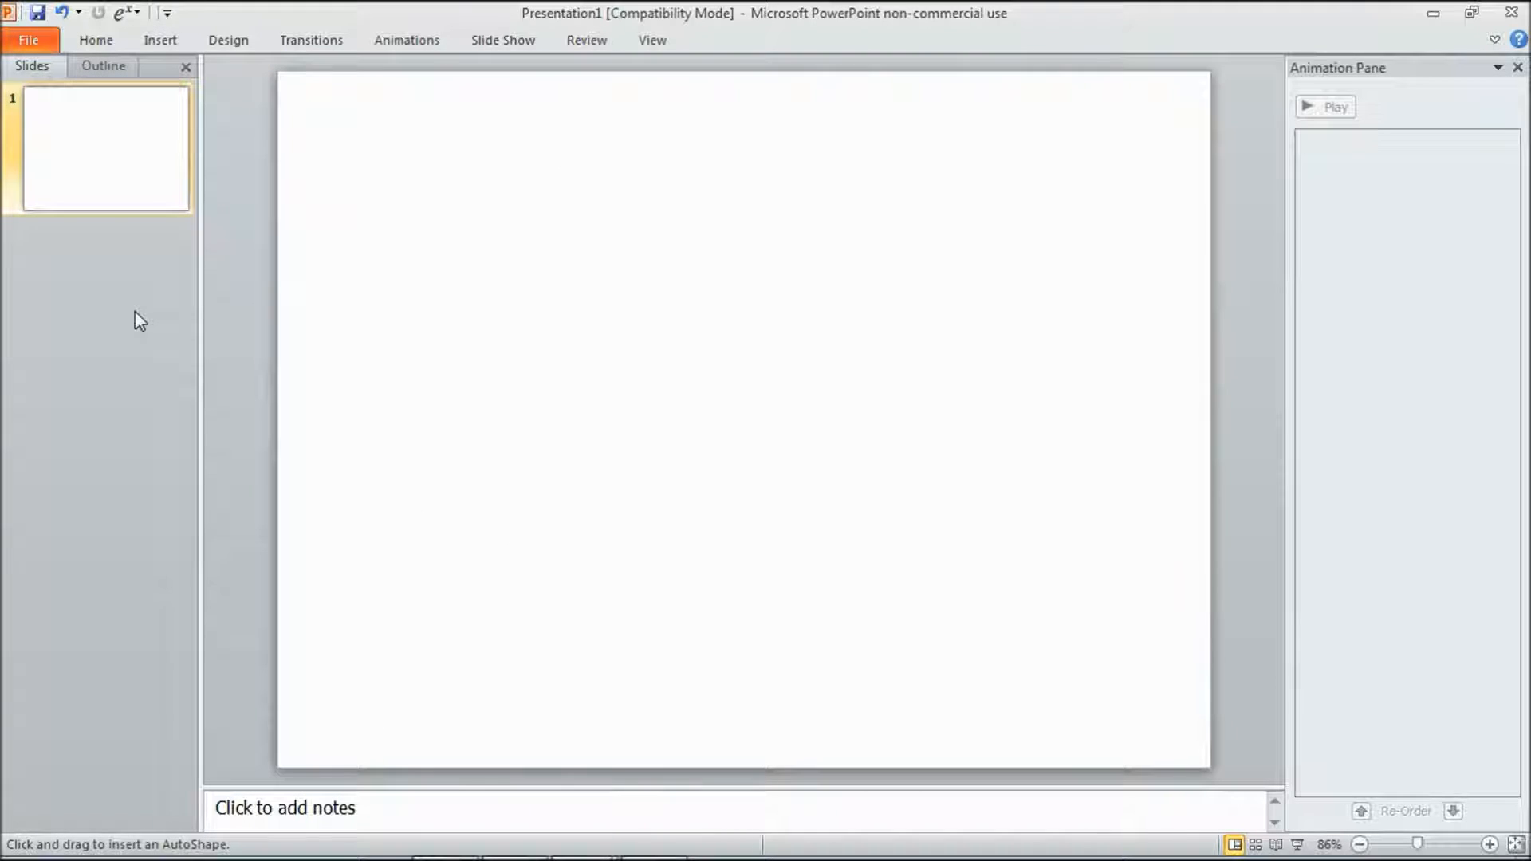
key(Return)
key(Return)
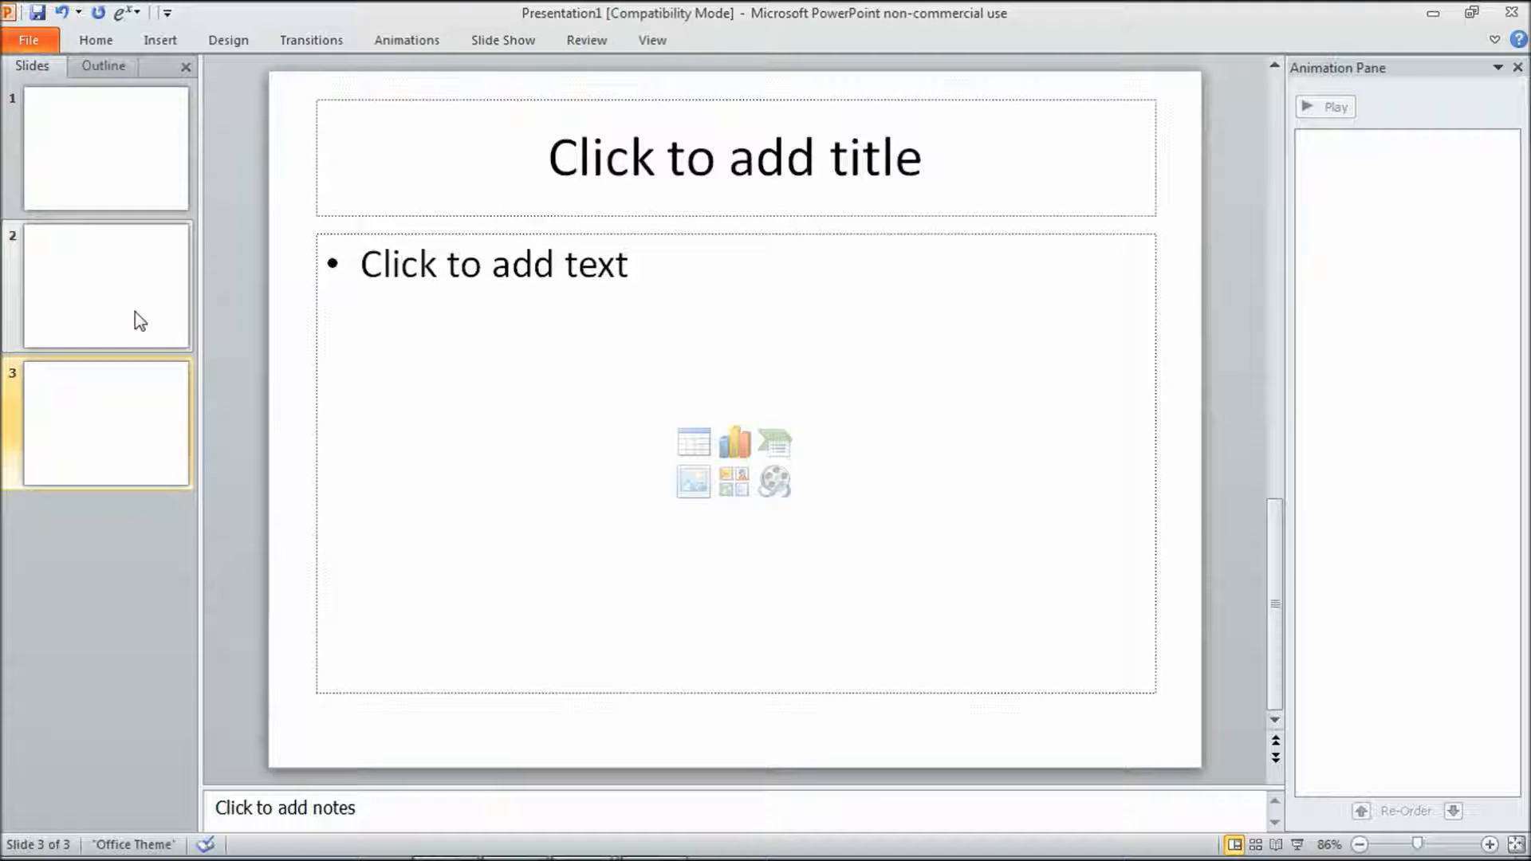
click(68, 154)
Step: Switch to Exp city.ppt and copy the red "Keep Calm and Admit You're Wrong" picture from slide 7
mouse_move(344, 839)
click(580, 835)
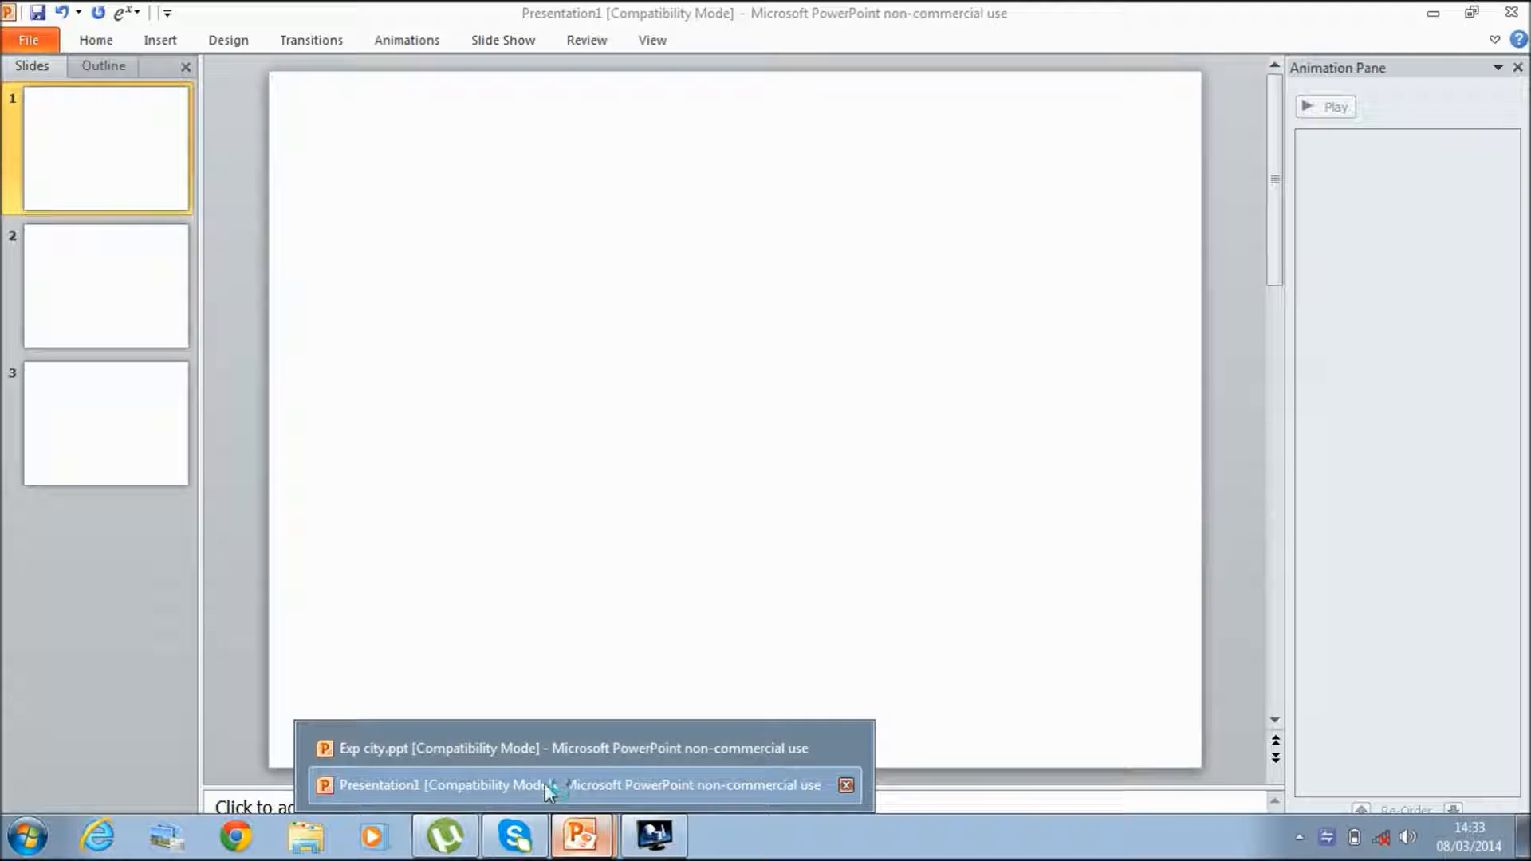
click(544, 754)
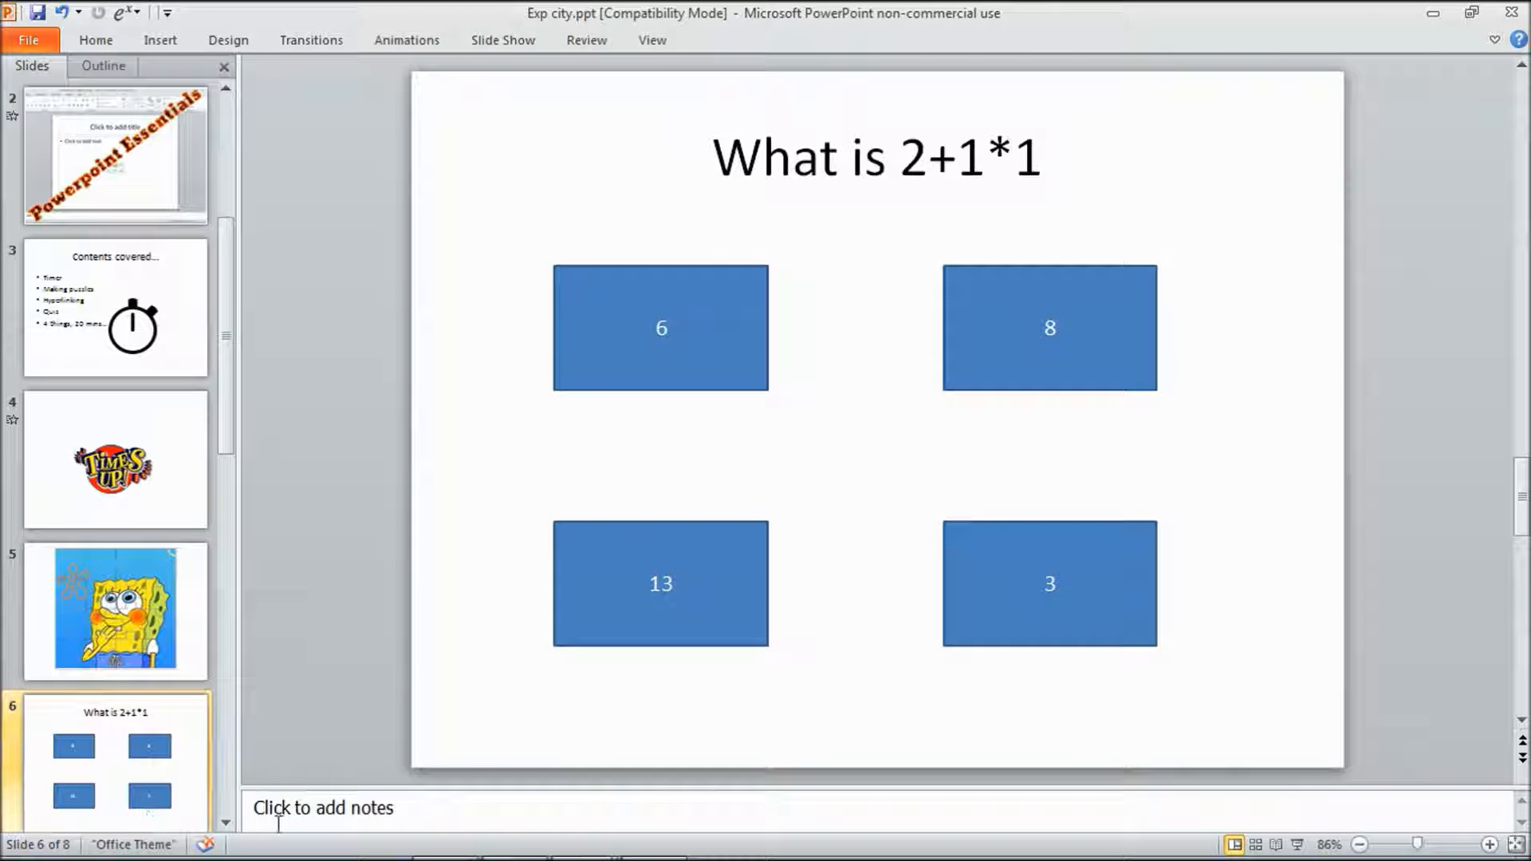
key(Page_Down)
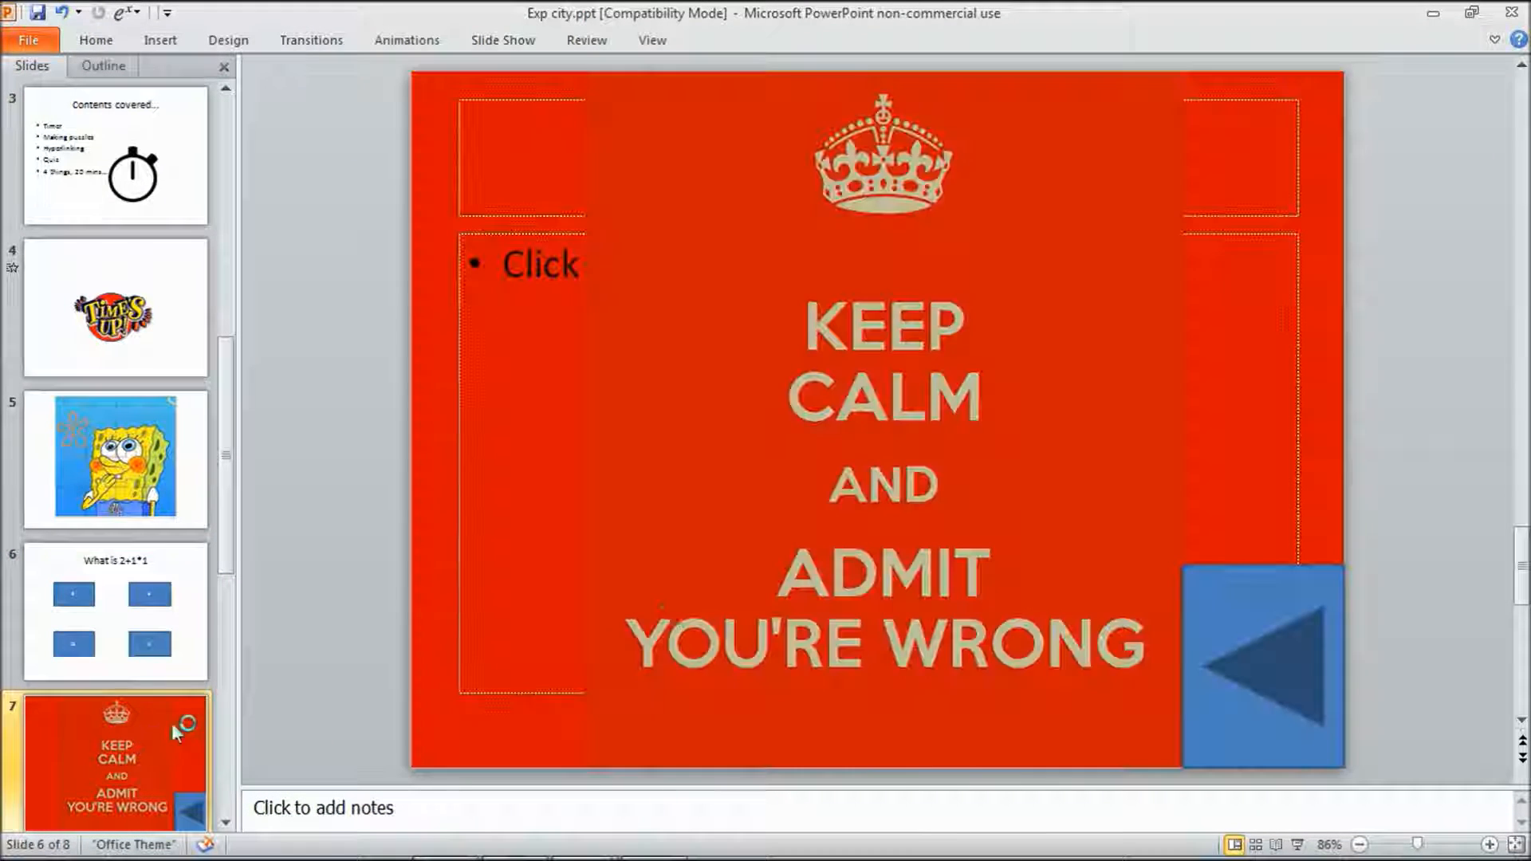
click(877, 199)
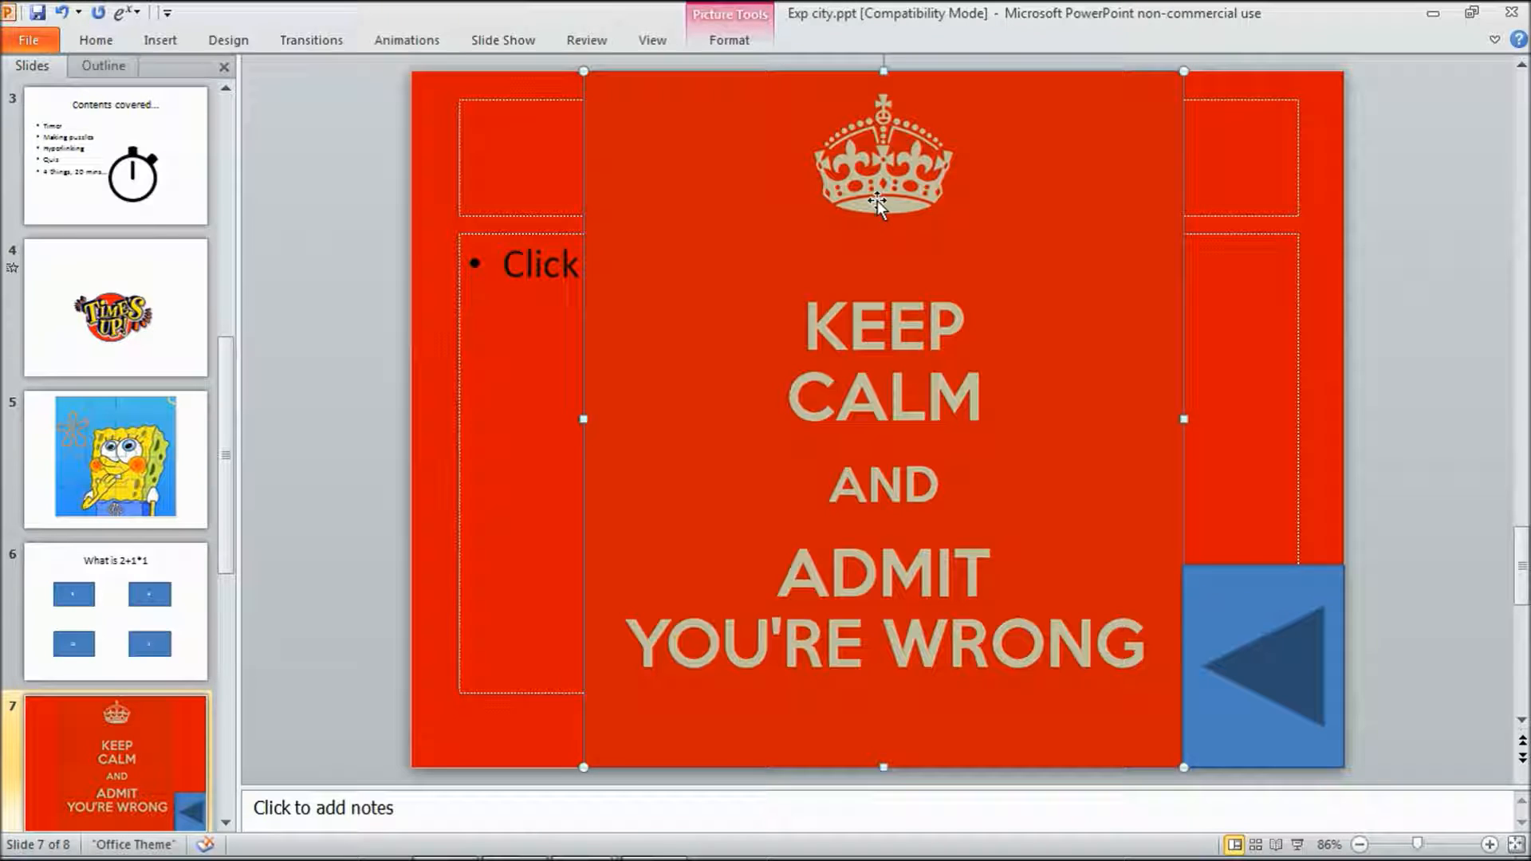
right_click(877, 199)
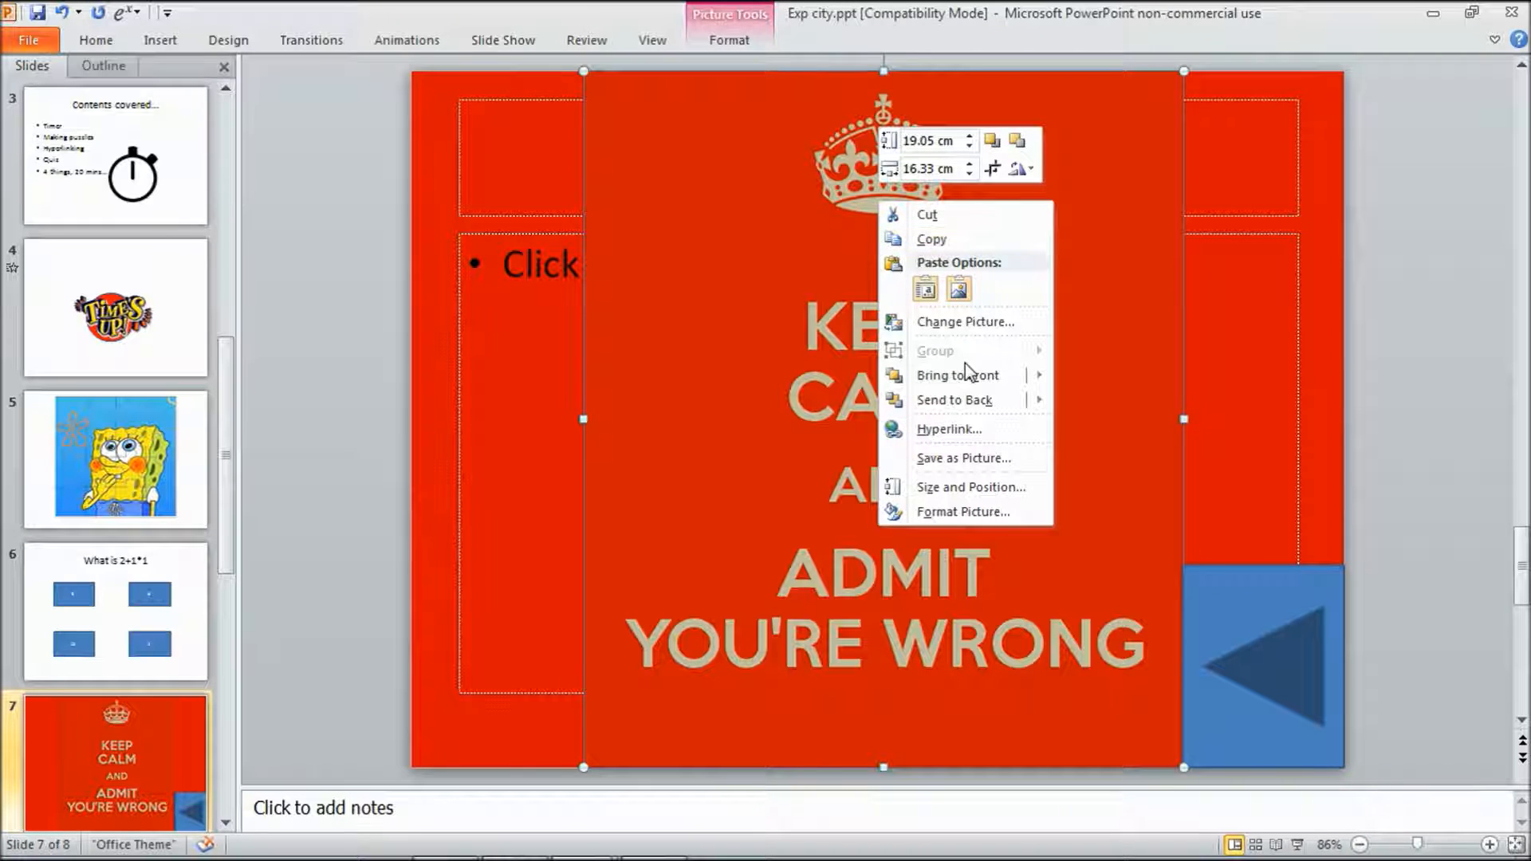
click(933, 242)
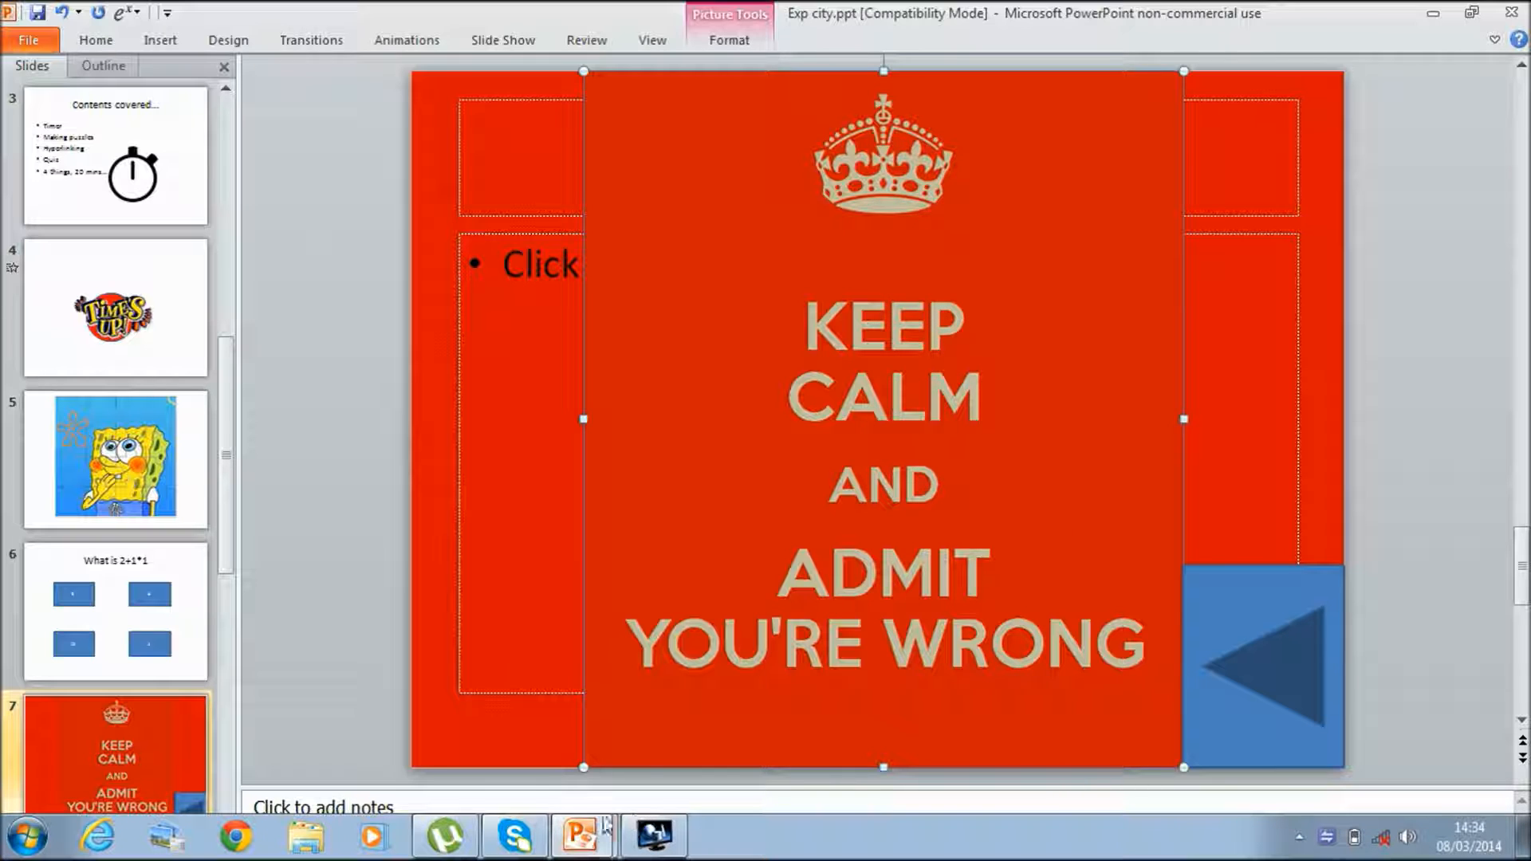
Step: Paste the copied red picture onto slide 2 of Presentation1 using the destination theme
click(602, 844)
click(580, 785)
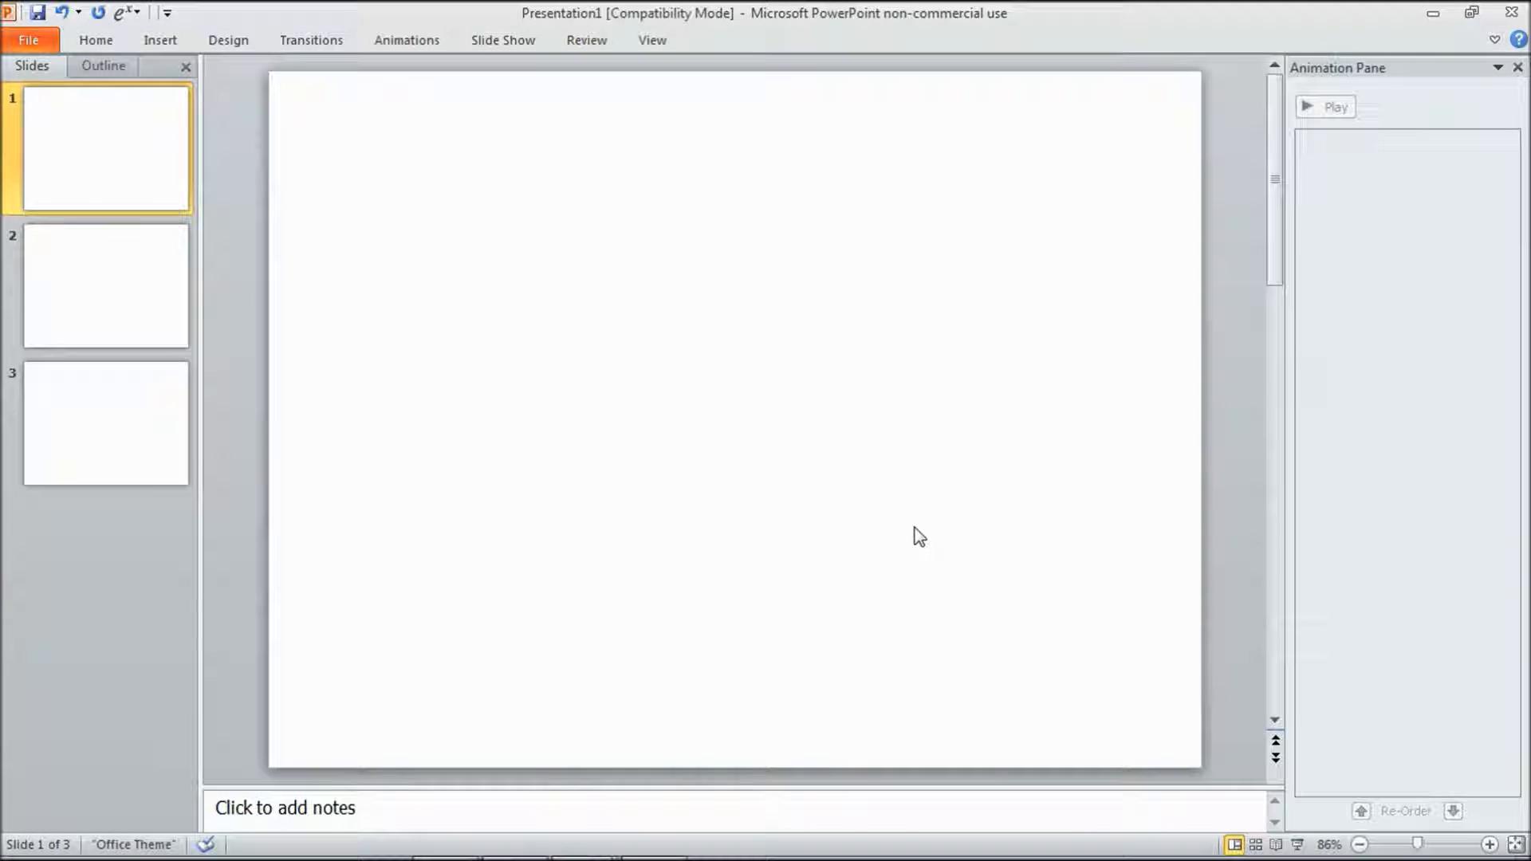
right_click(898, 497)
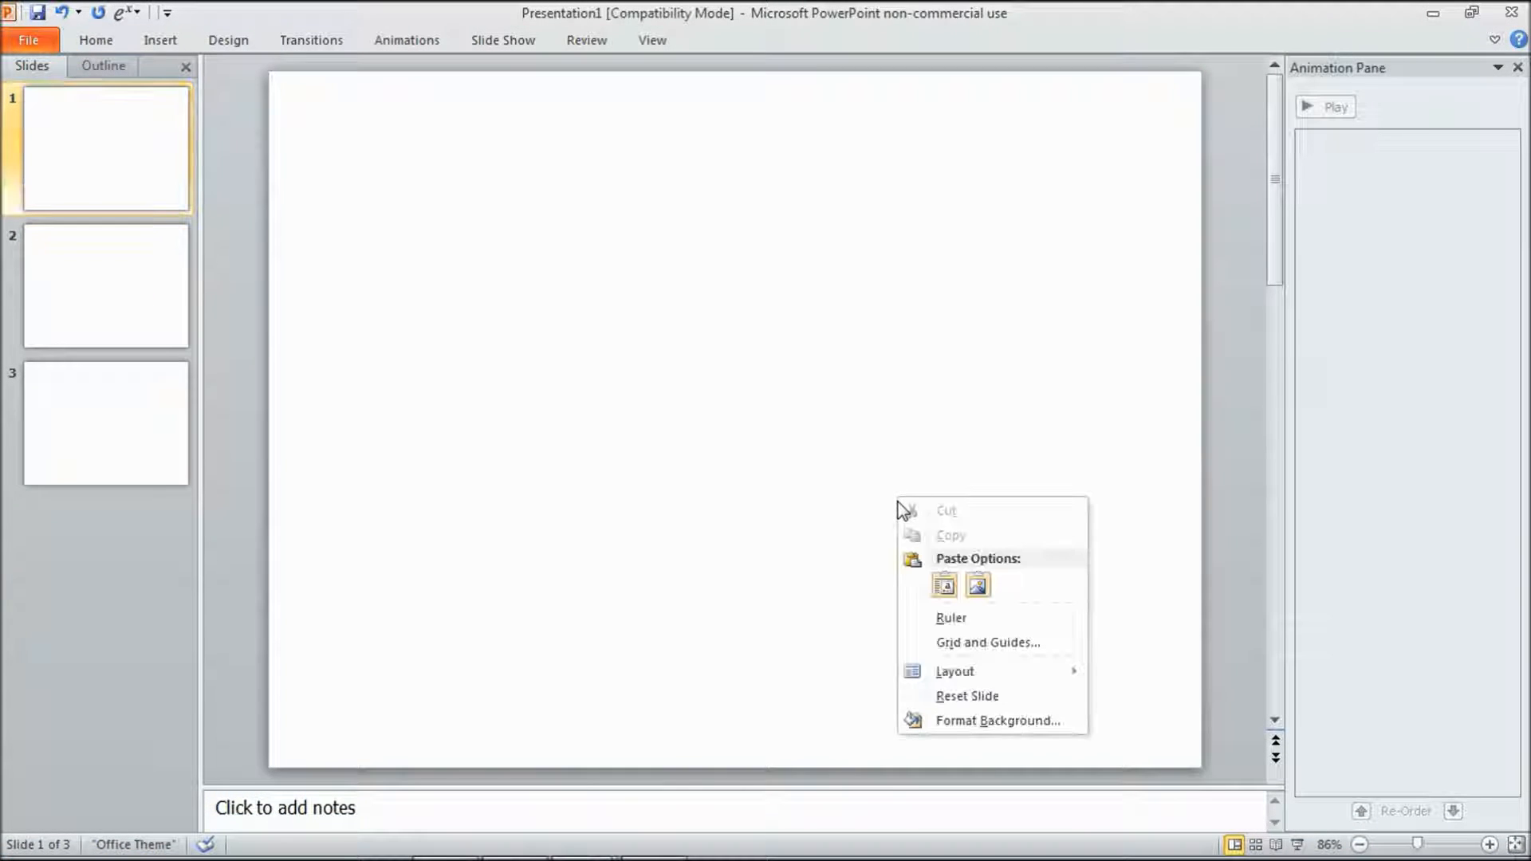
click(92, 304)
click(92, 304)
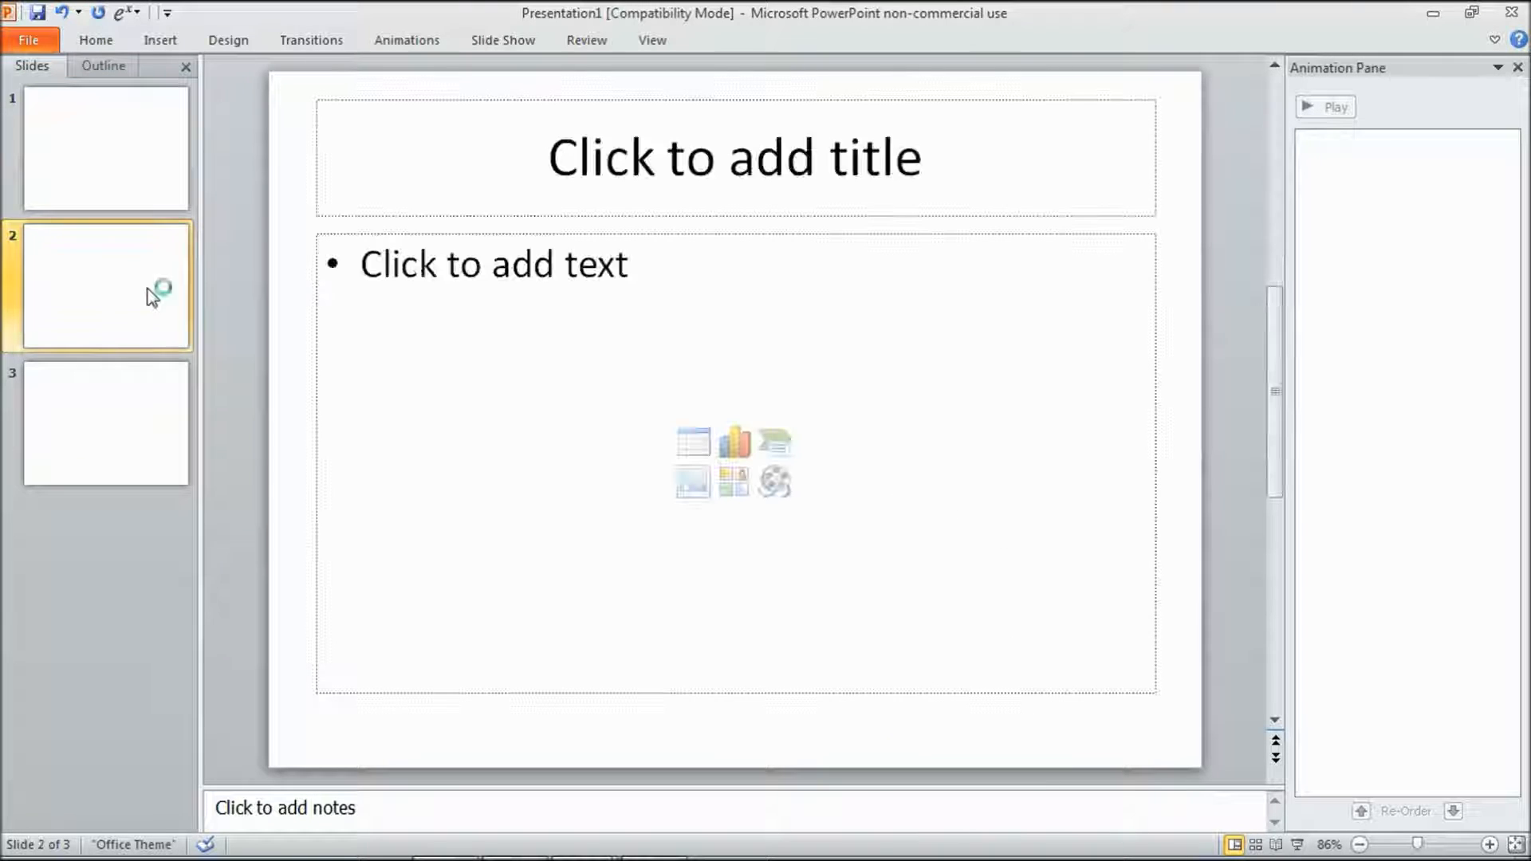
right_click(539, 749)
click(592, 597)
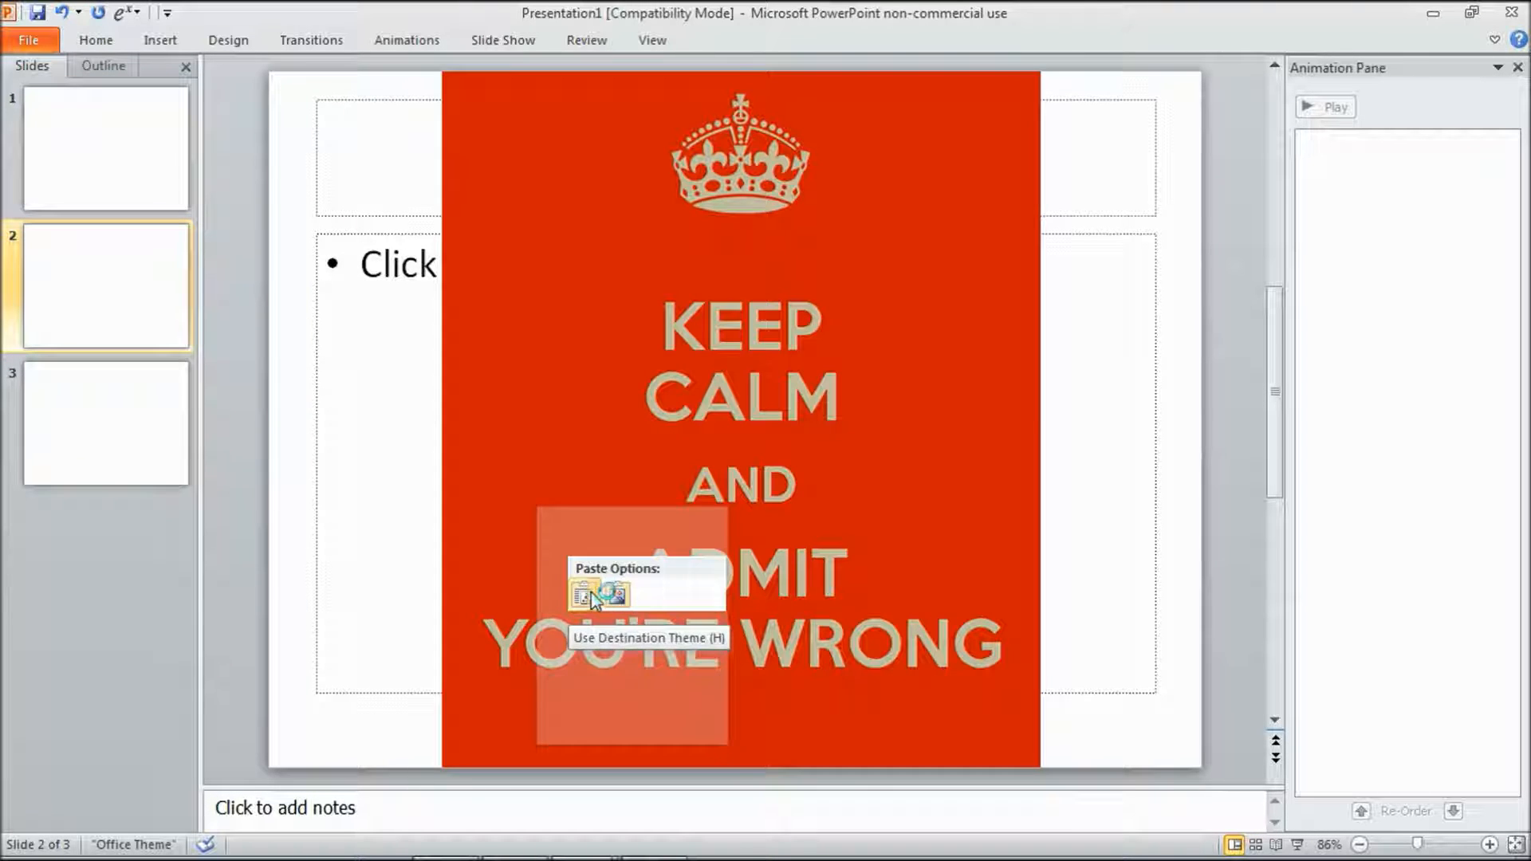
Step: Select slide 3 in Presentation1 and copy the pink "Keep Calm and Enjoy Life" picture from slide 8 of Exp city.ppt
click(145, 431)
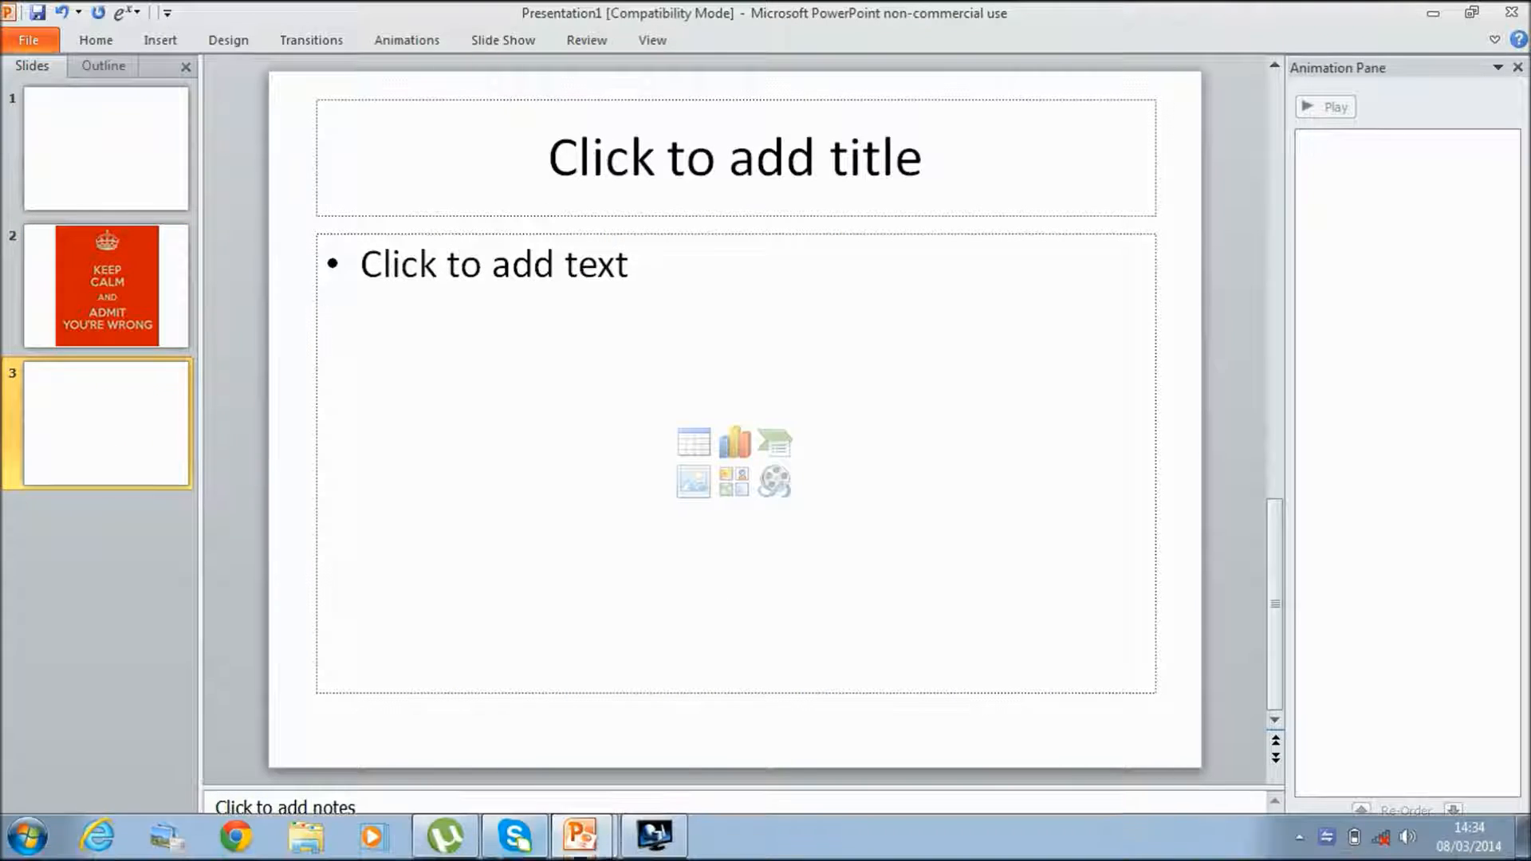
click(582, 836)
click(637, 754)
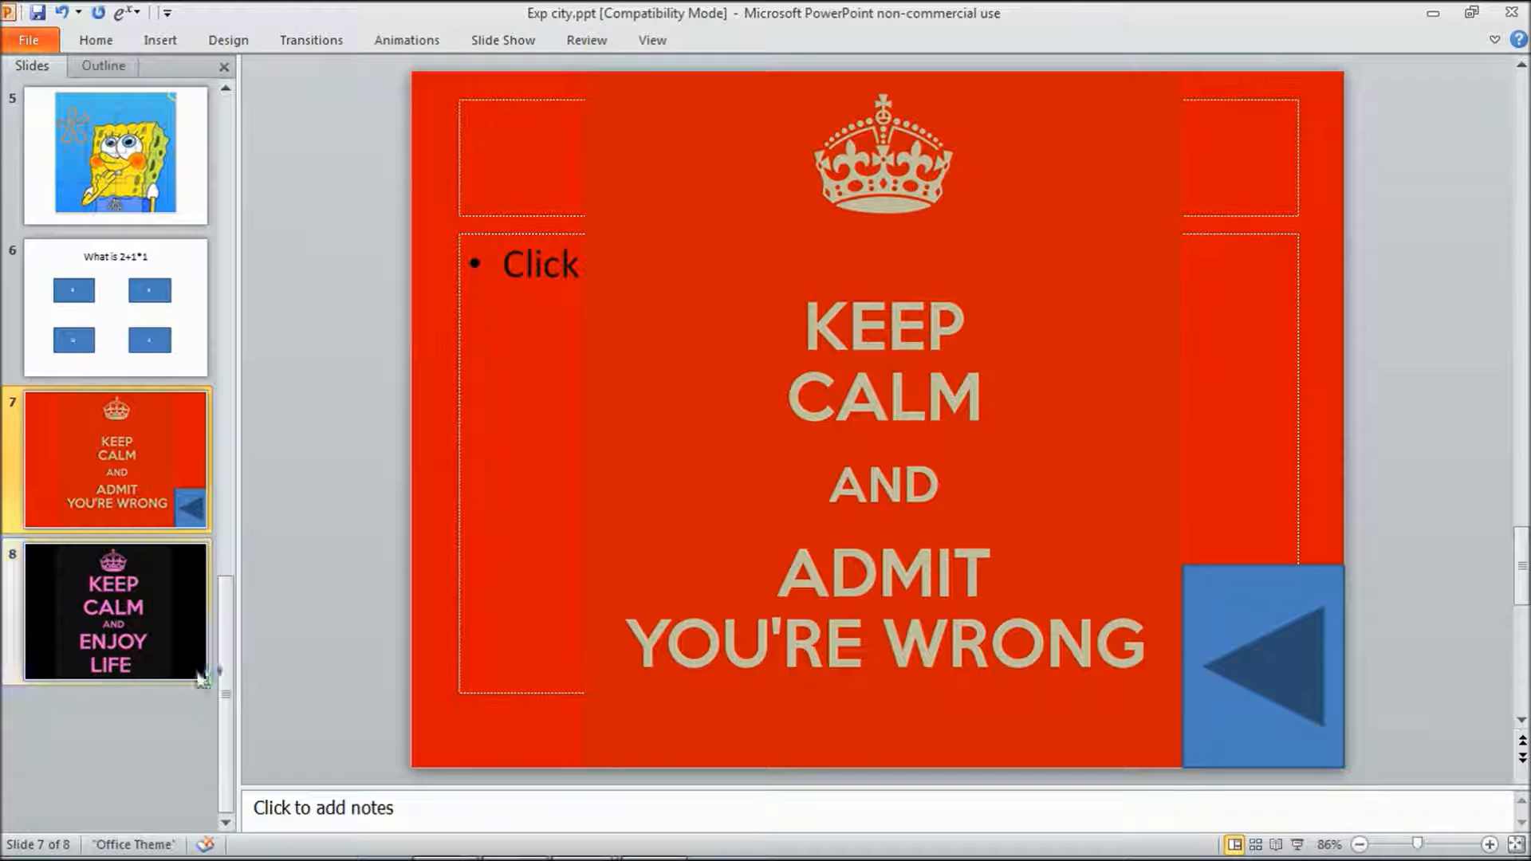
click(127, 645)
click(630, 467)
right_click(629, 467)
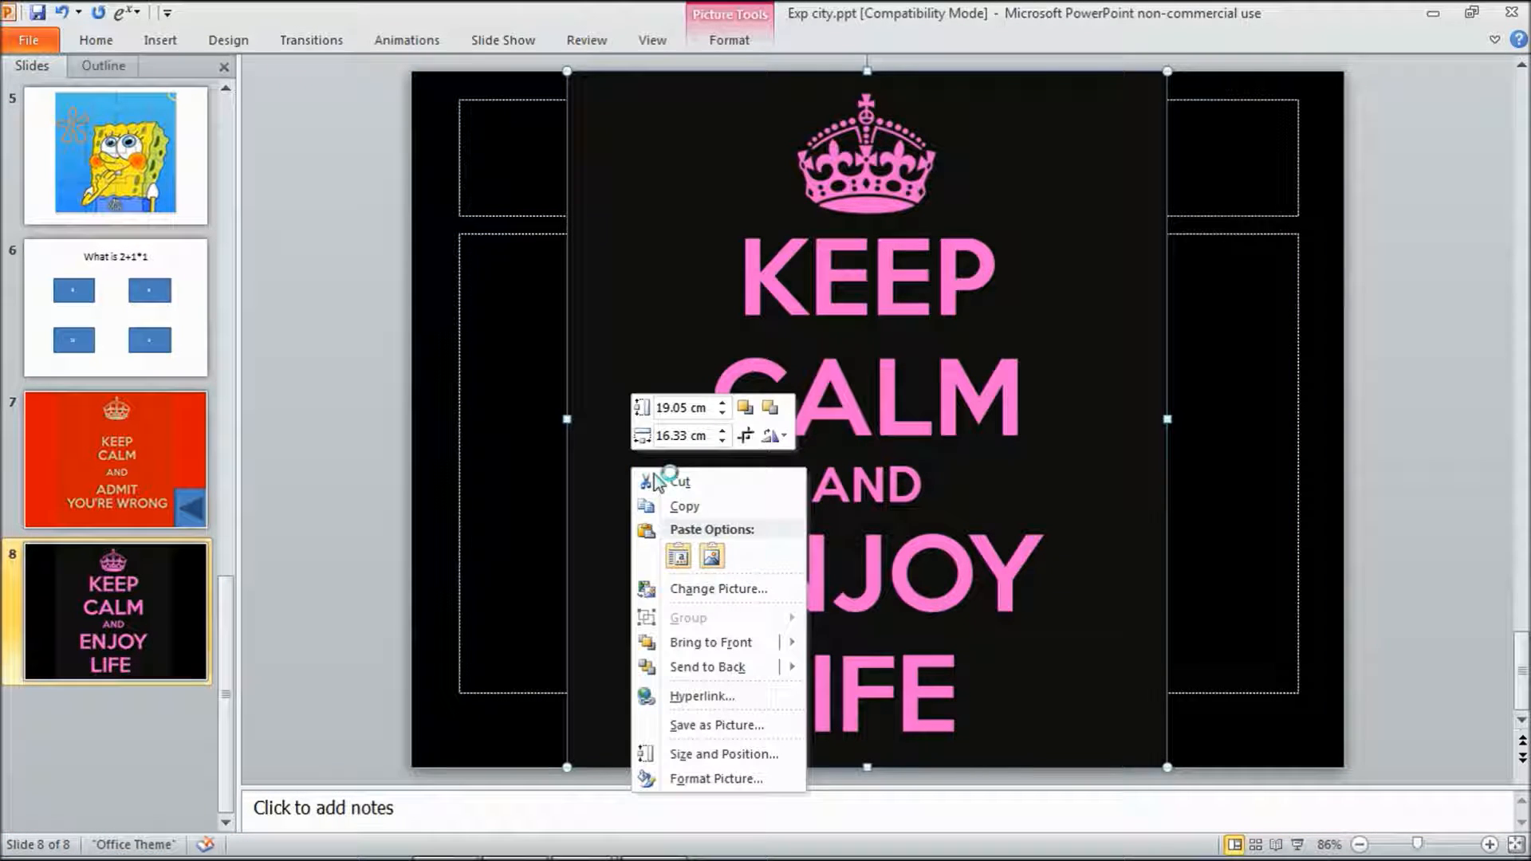
click(681, 506)
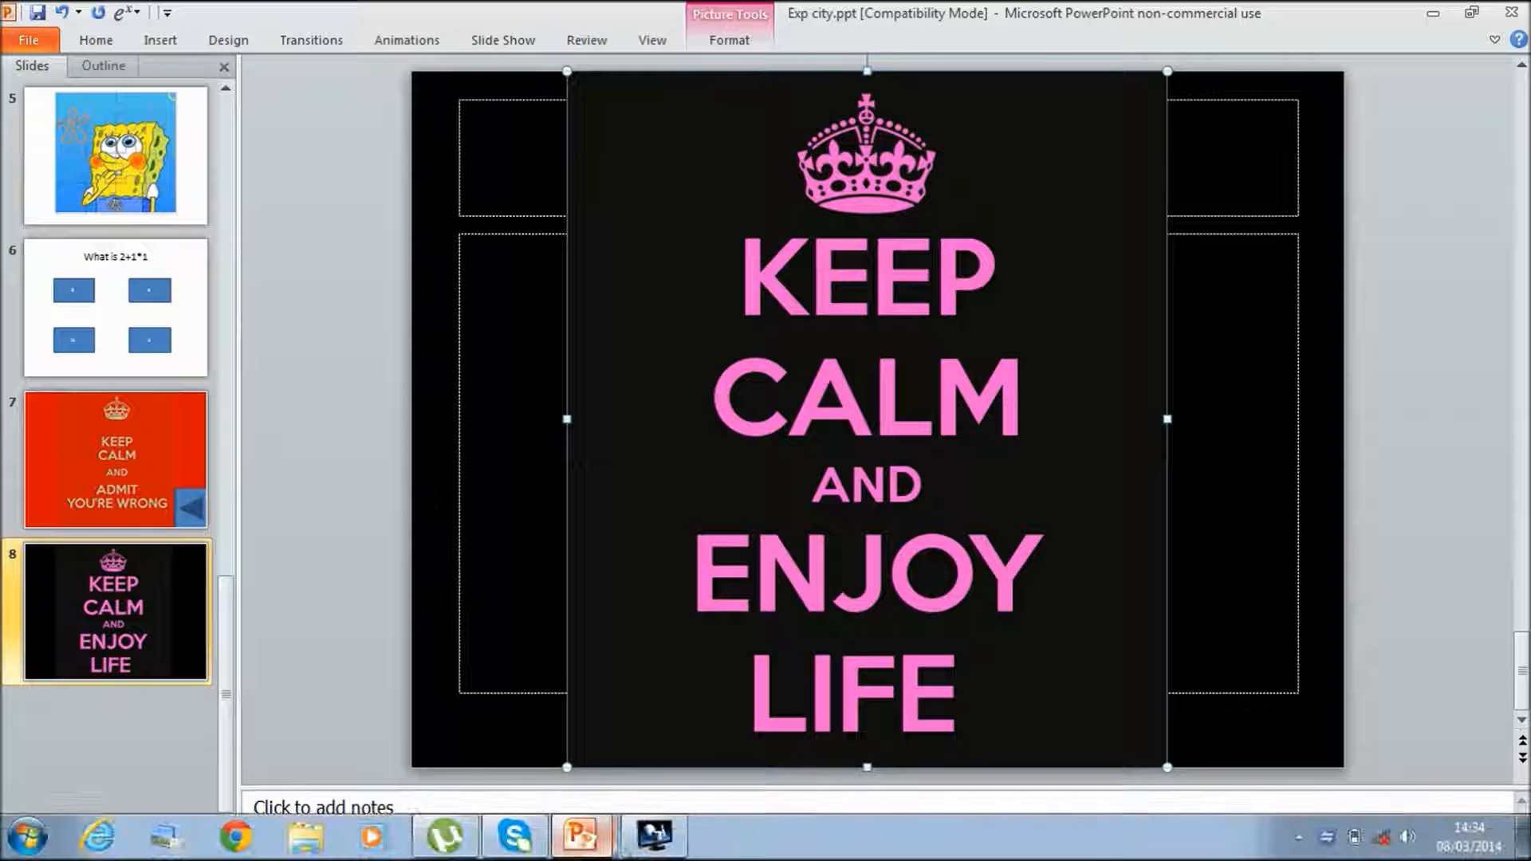
Step: Switch to Presentation1 and paste the copied pink "Keep Calm and Enjoy Life" picture onto slide 3
click(581, 836)
click(680, 786)
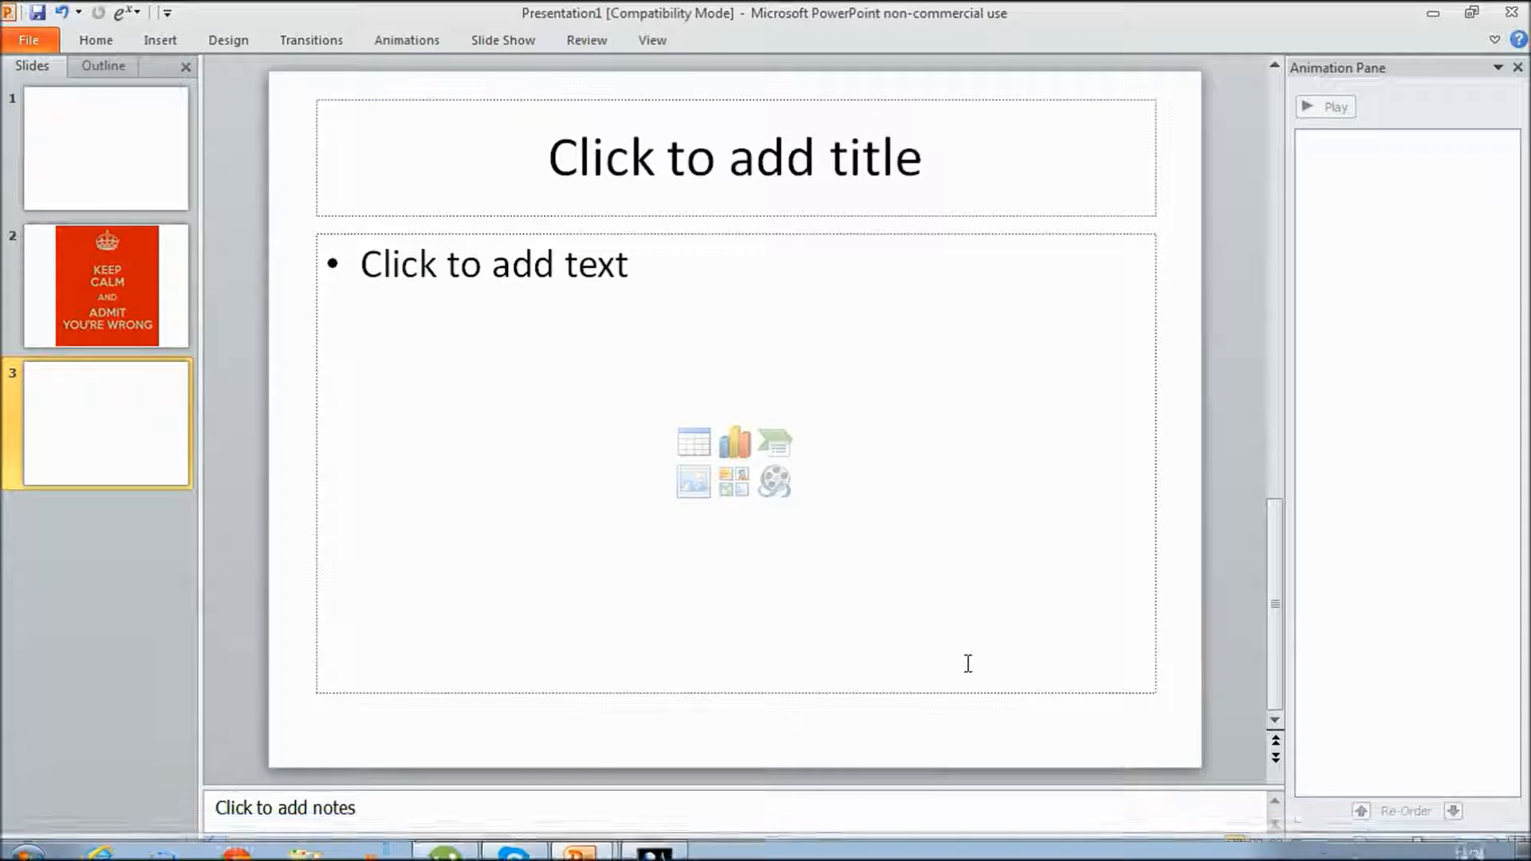
right_click(932, 764)
click(980, 608)
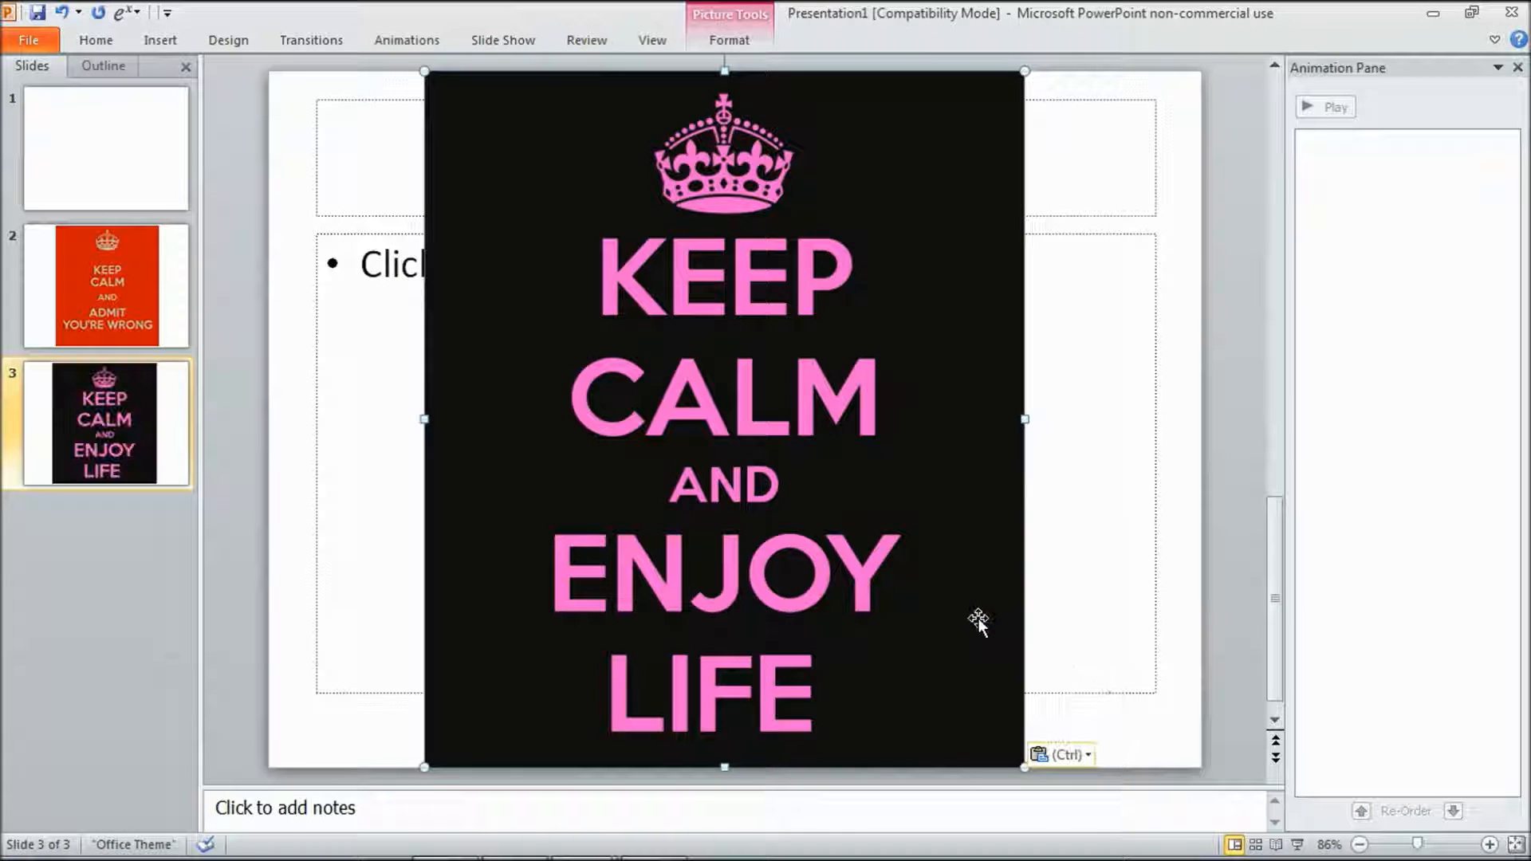
click(291, 471)
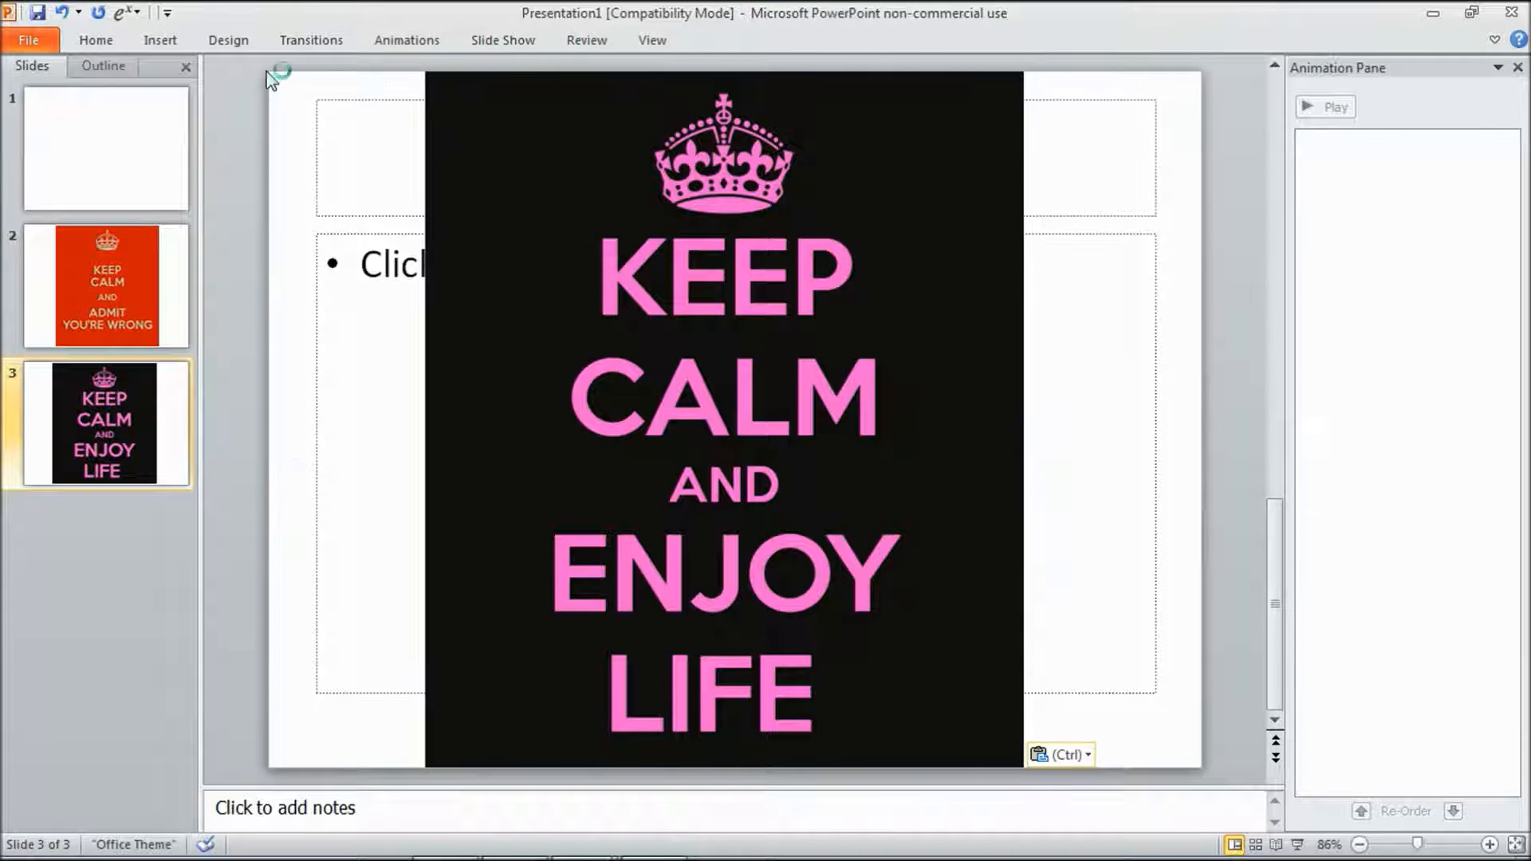
Step: Apply the built-in Adjacency theme colors to the presentation
click(252, 39)
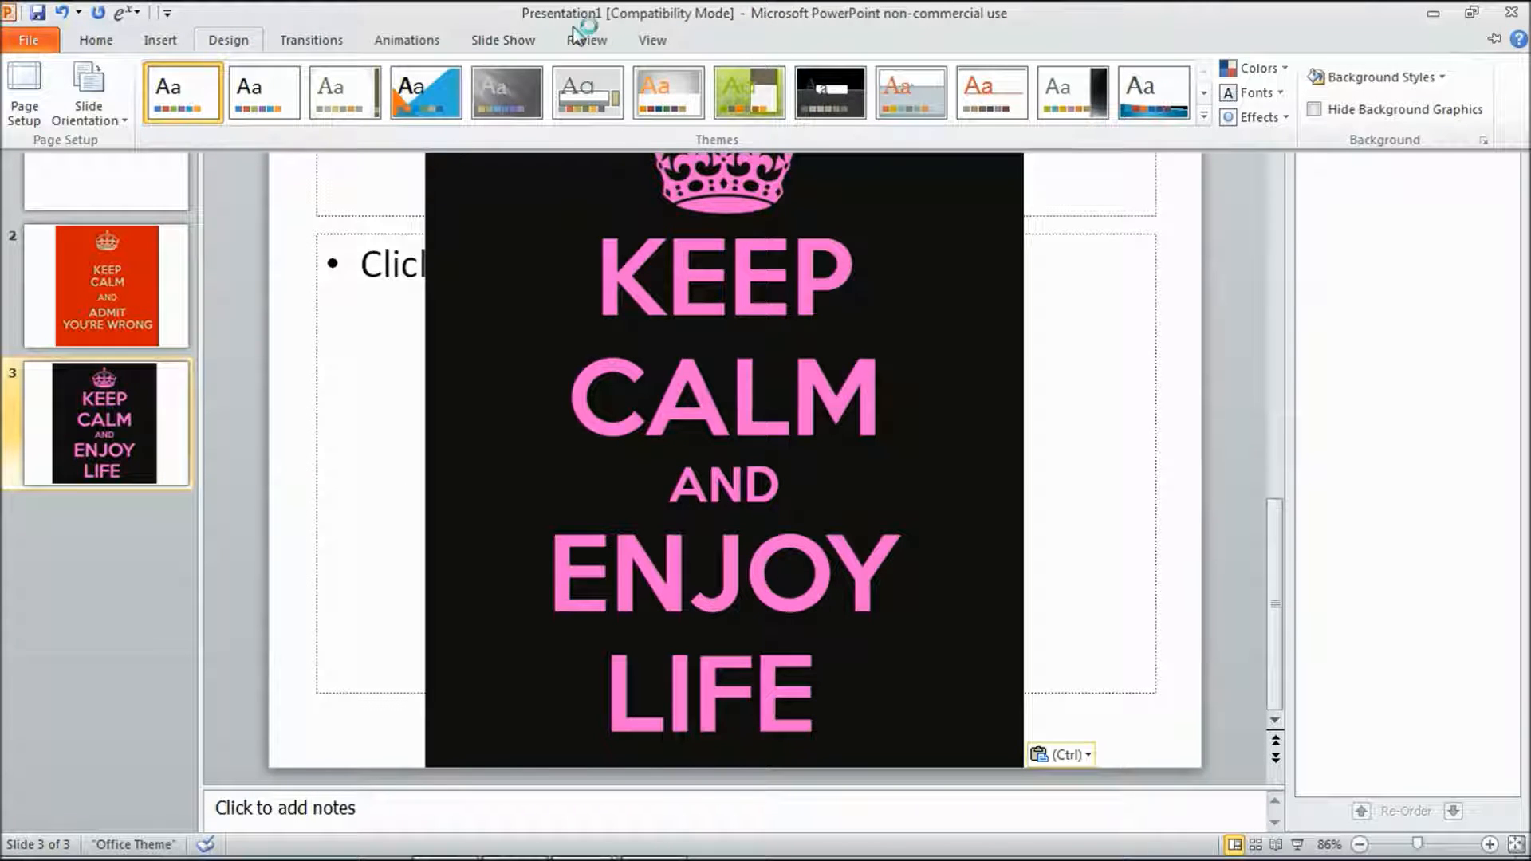
click(1256, 68)
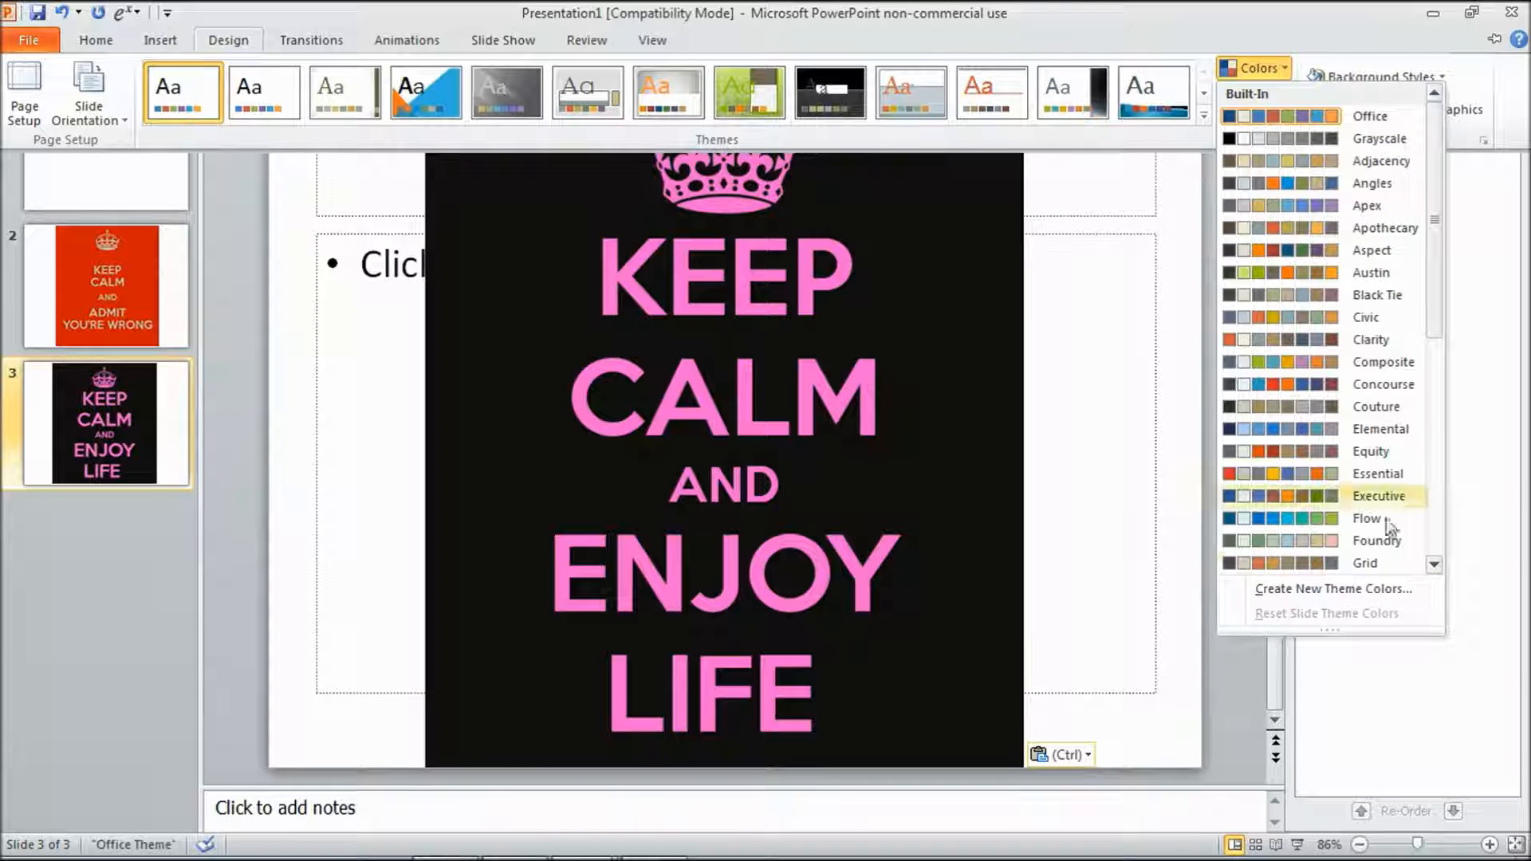
click(1388, 162)
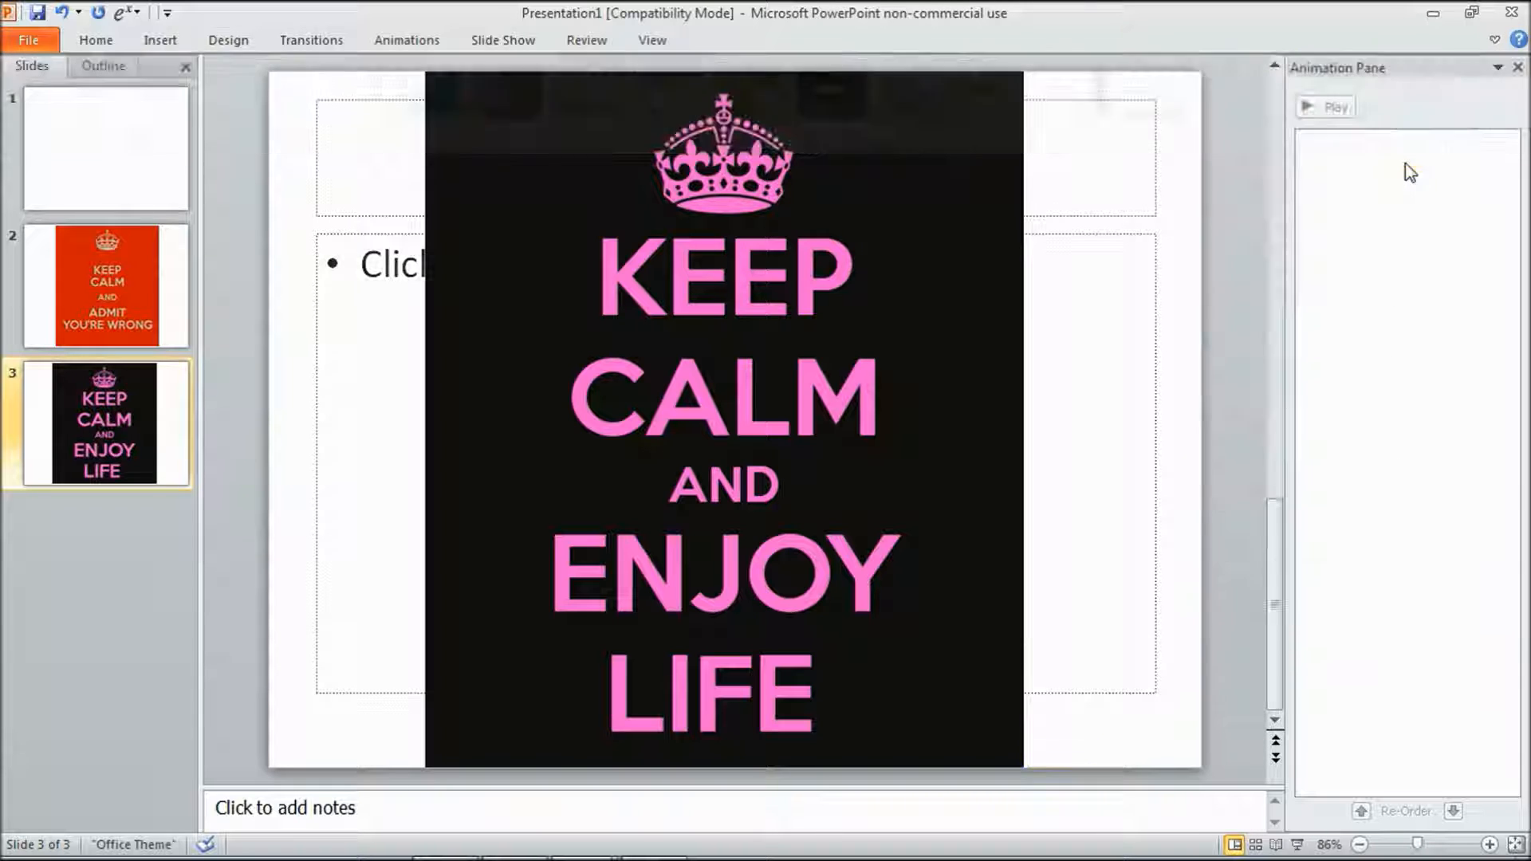
click(221, 42)
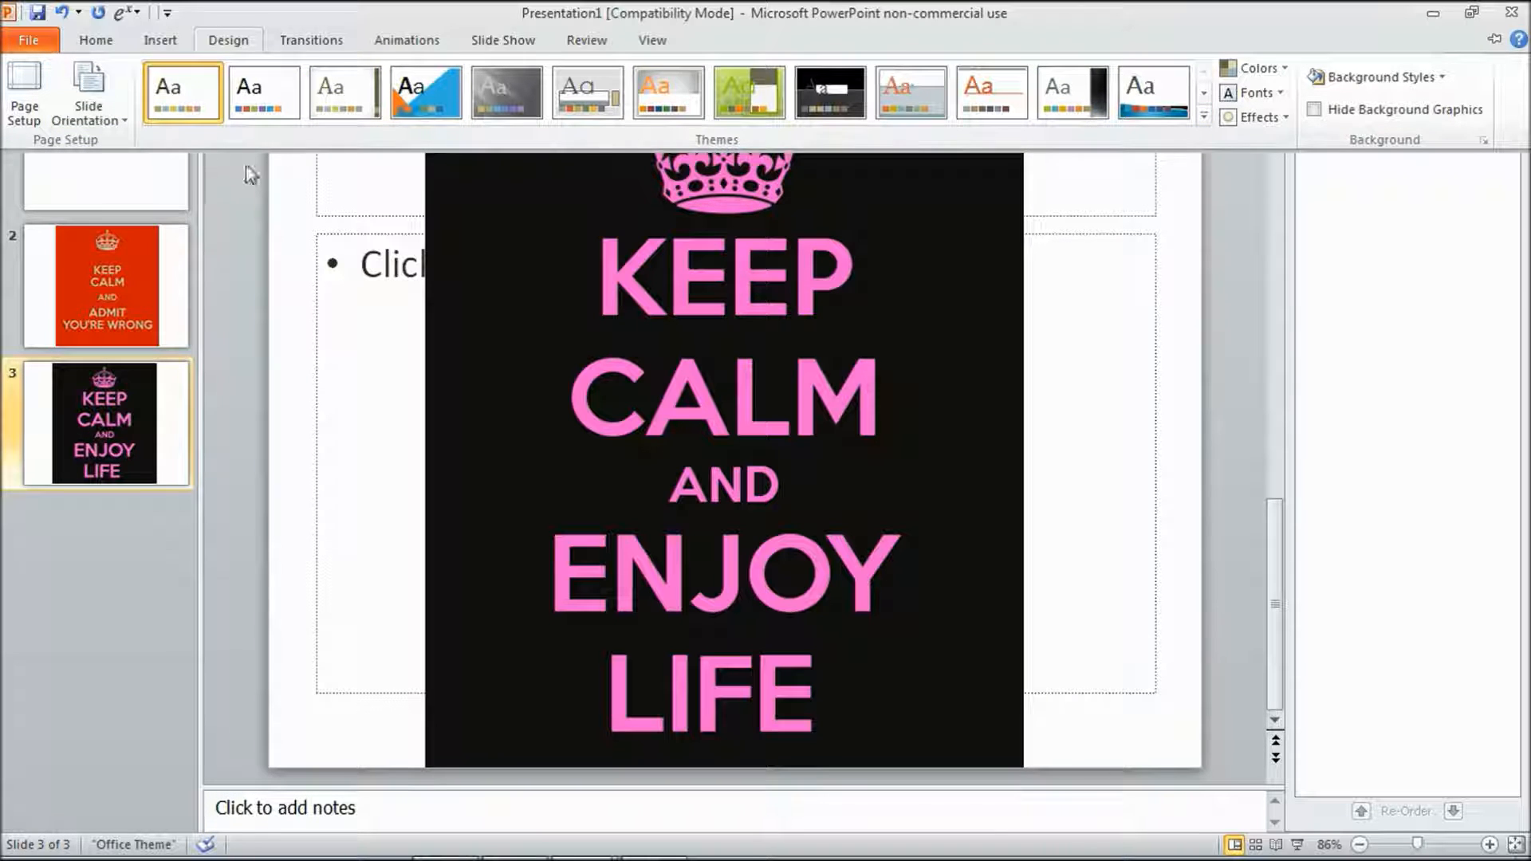
click(311, 41)
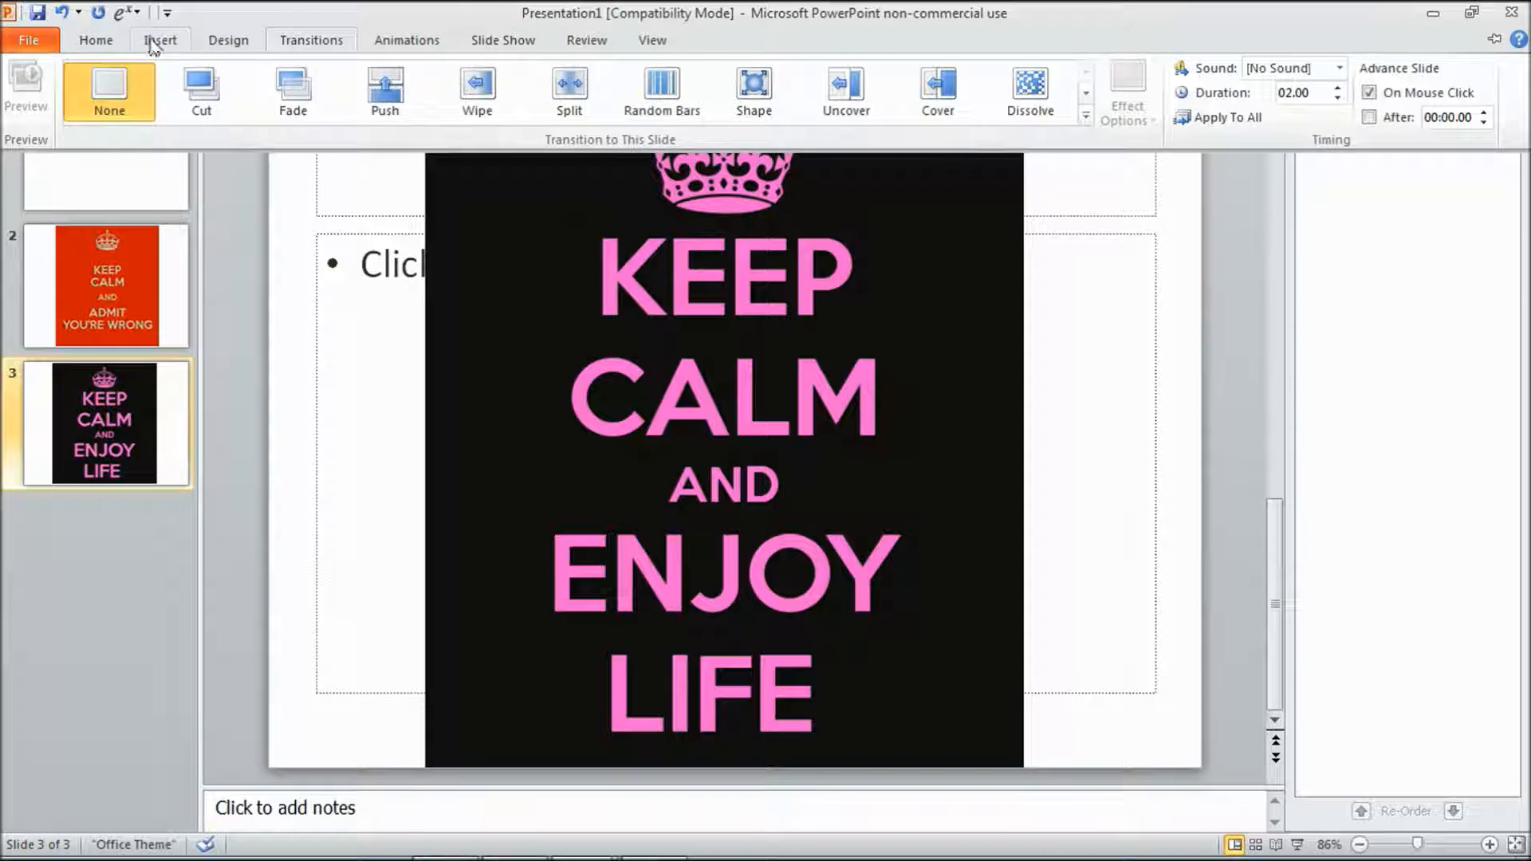
click(159, 40)
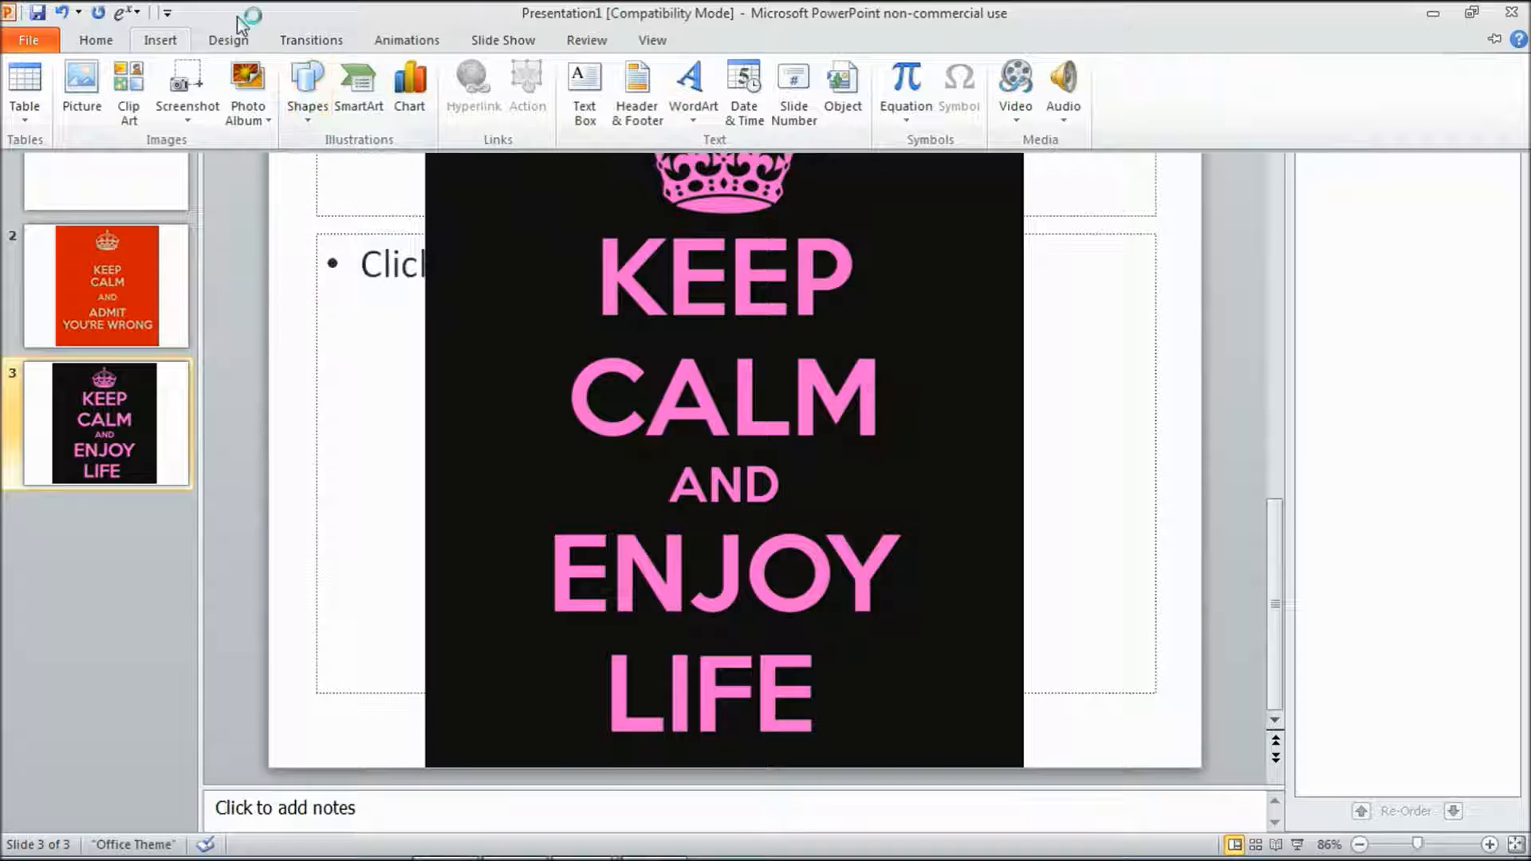
click(230, 40)
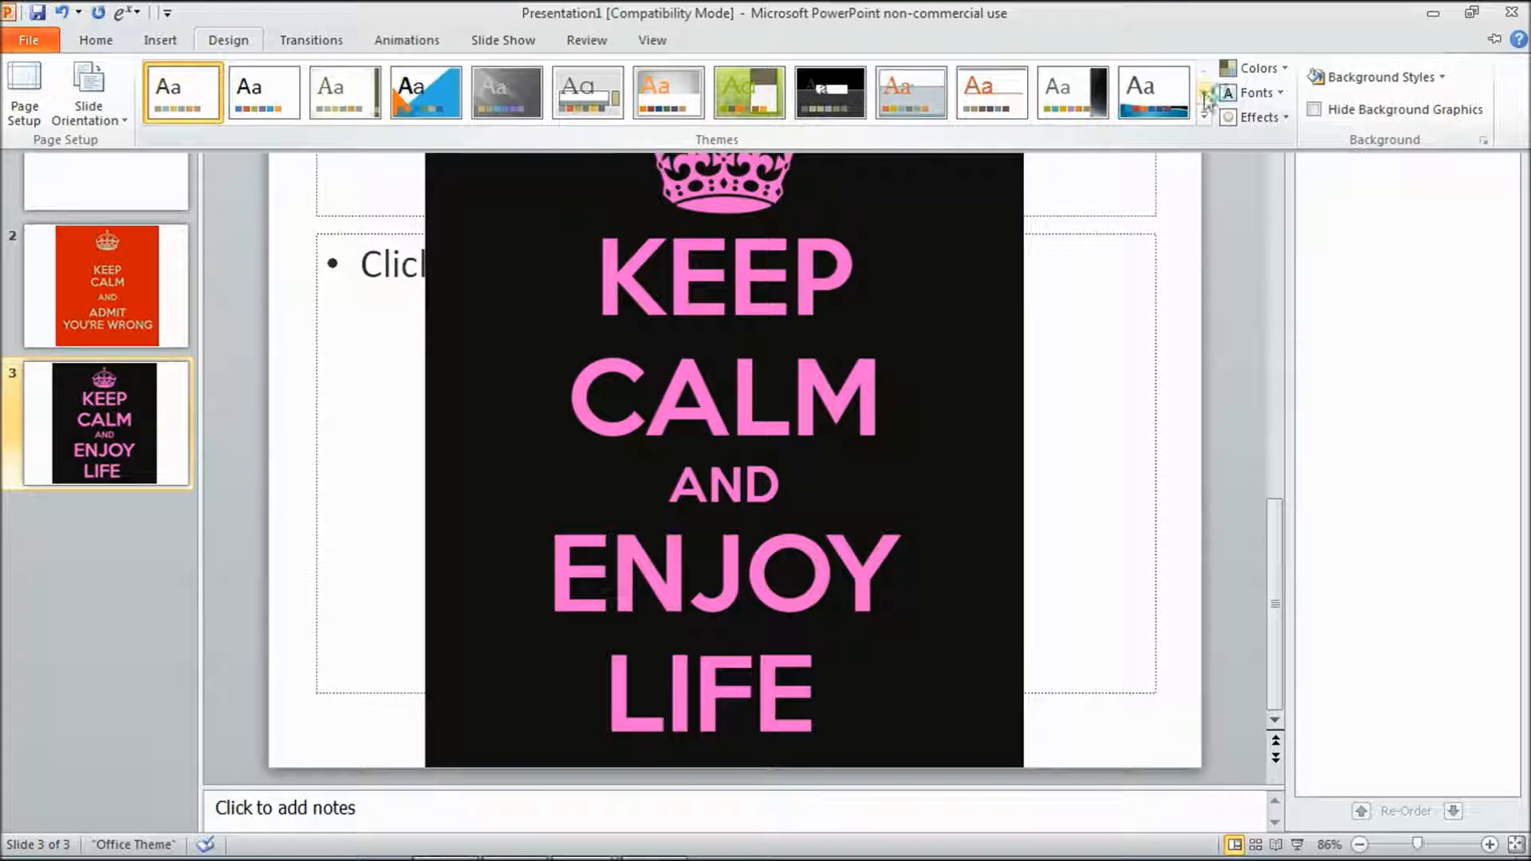
Step: Format slide 3's background with a solid fill in custom black (RGB 0, 0, 0), for this slide only
click(1371, 77)
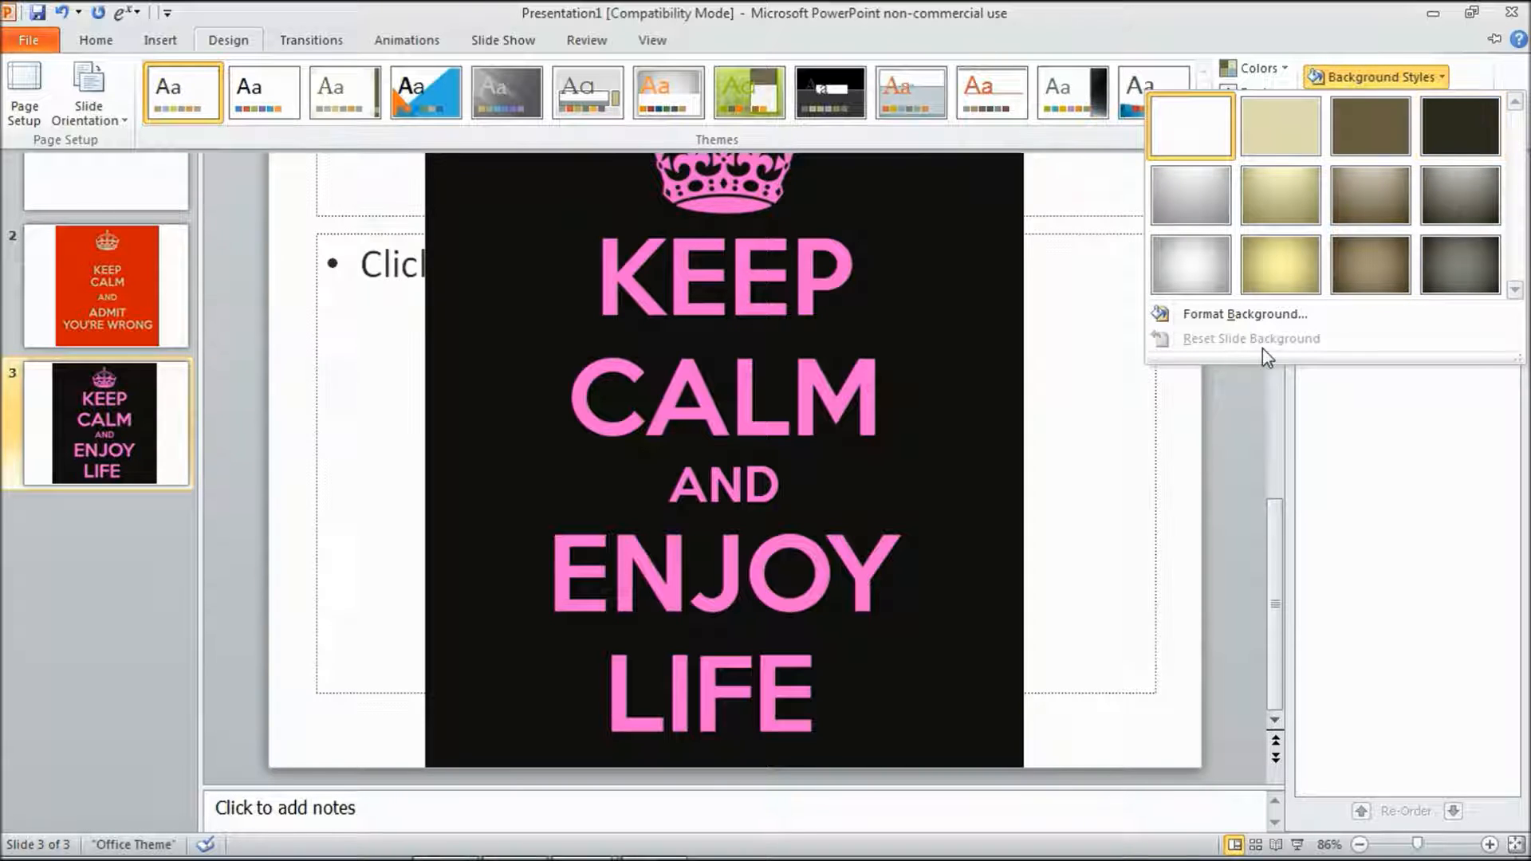
click(1255, 315)
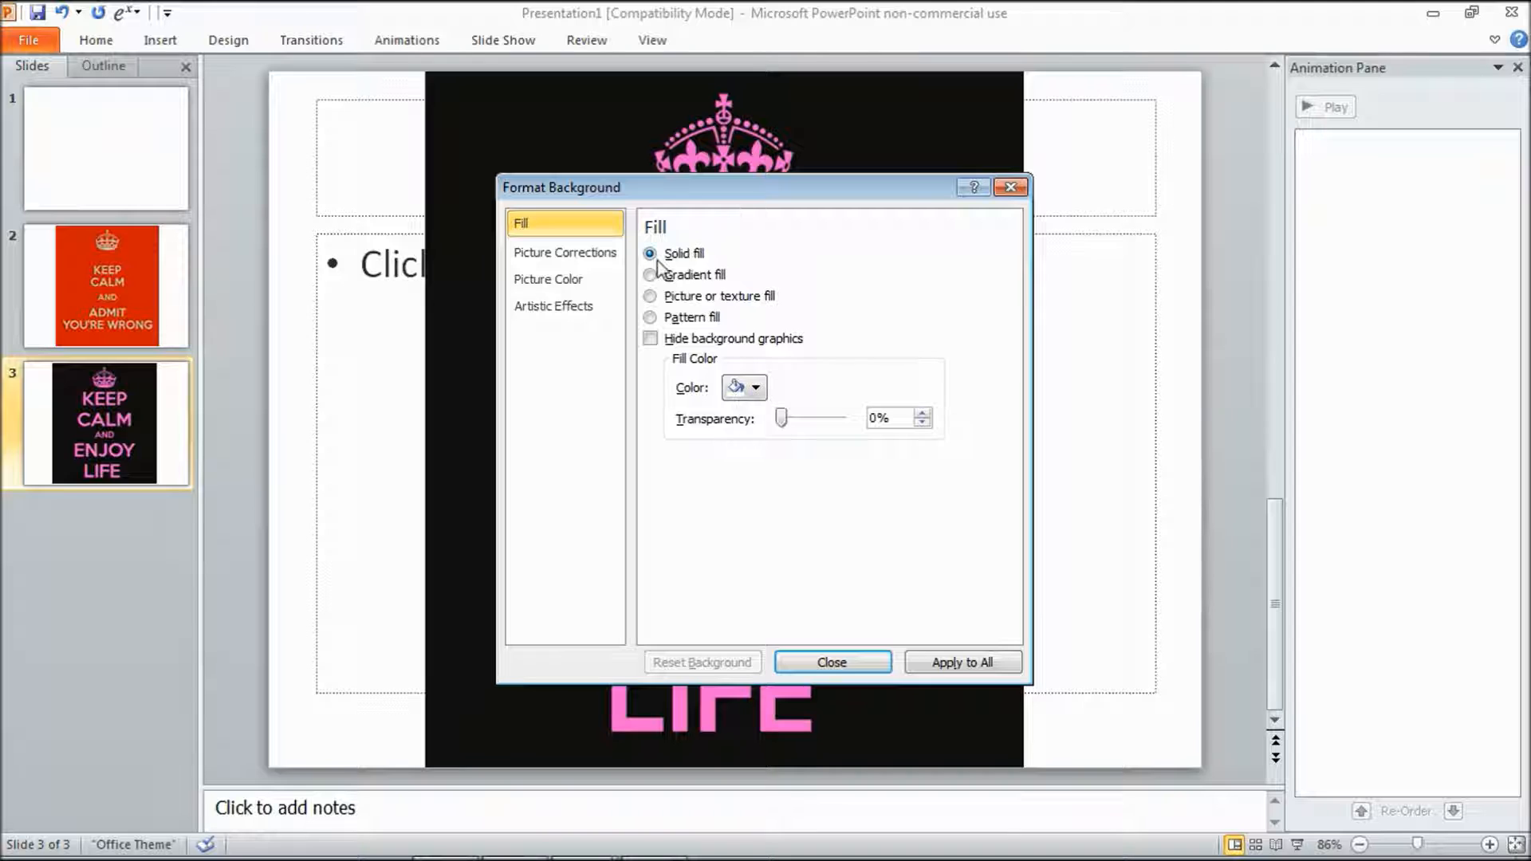
click(758, 388)
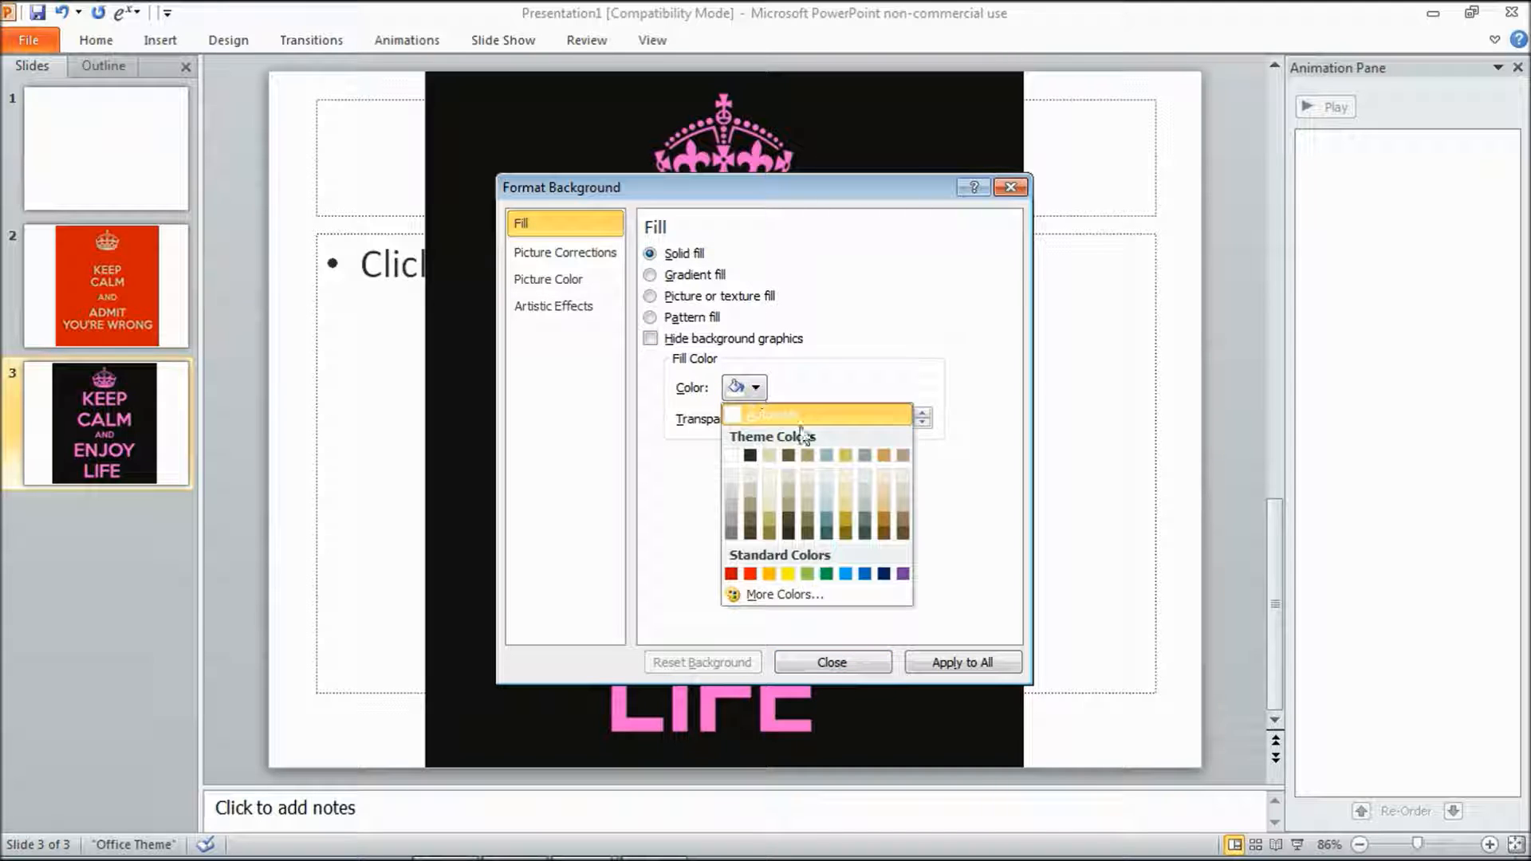
click(750, 455)
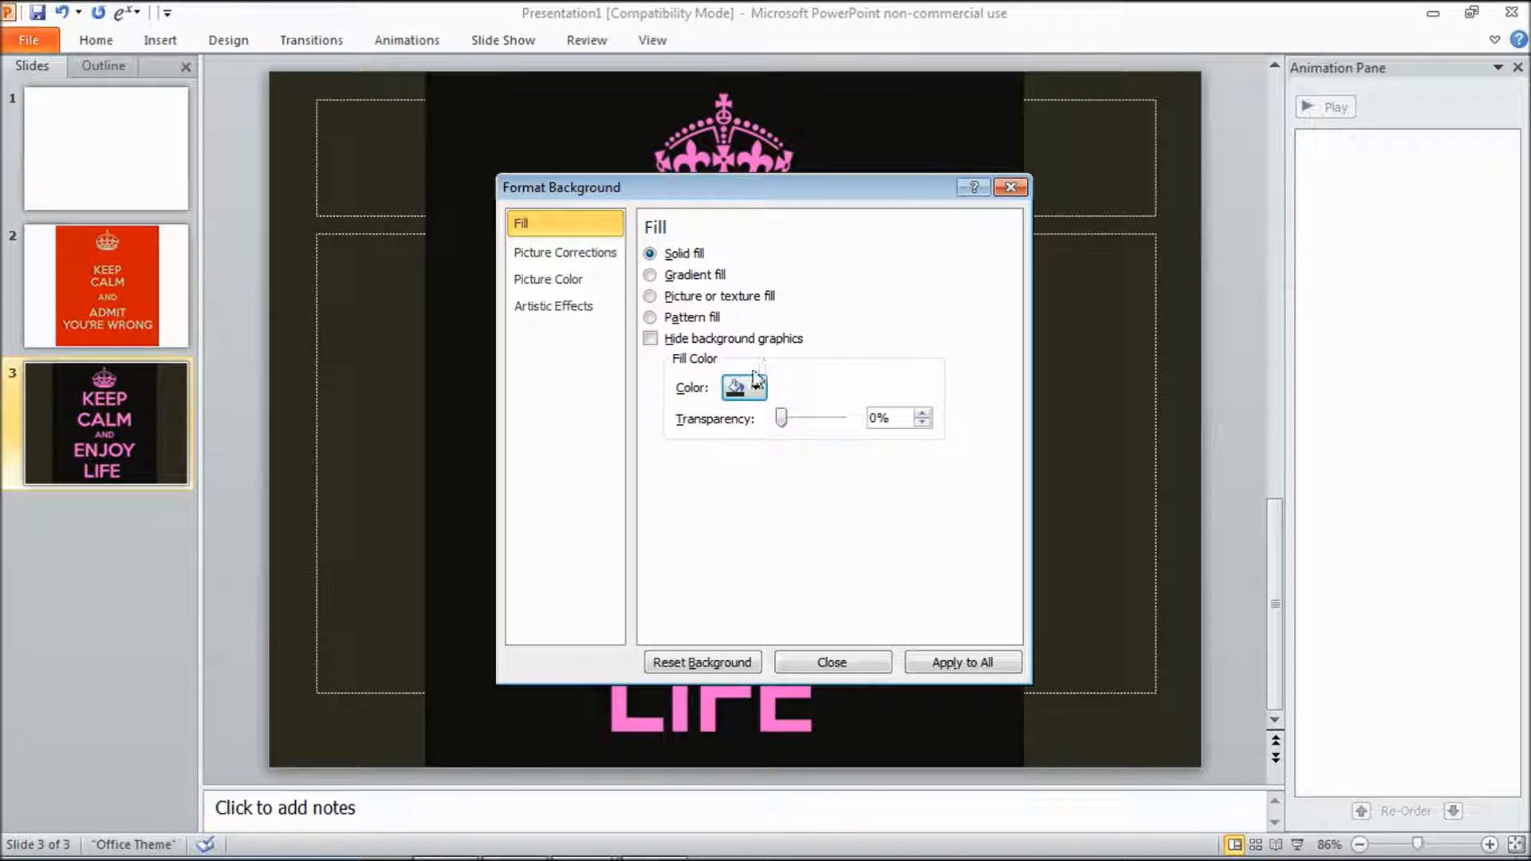
click(756, 387)
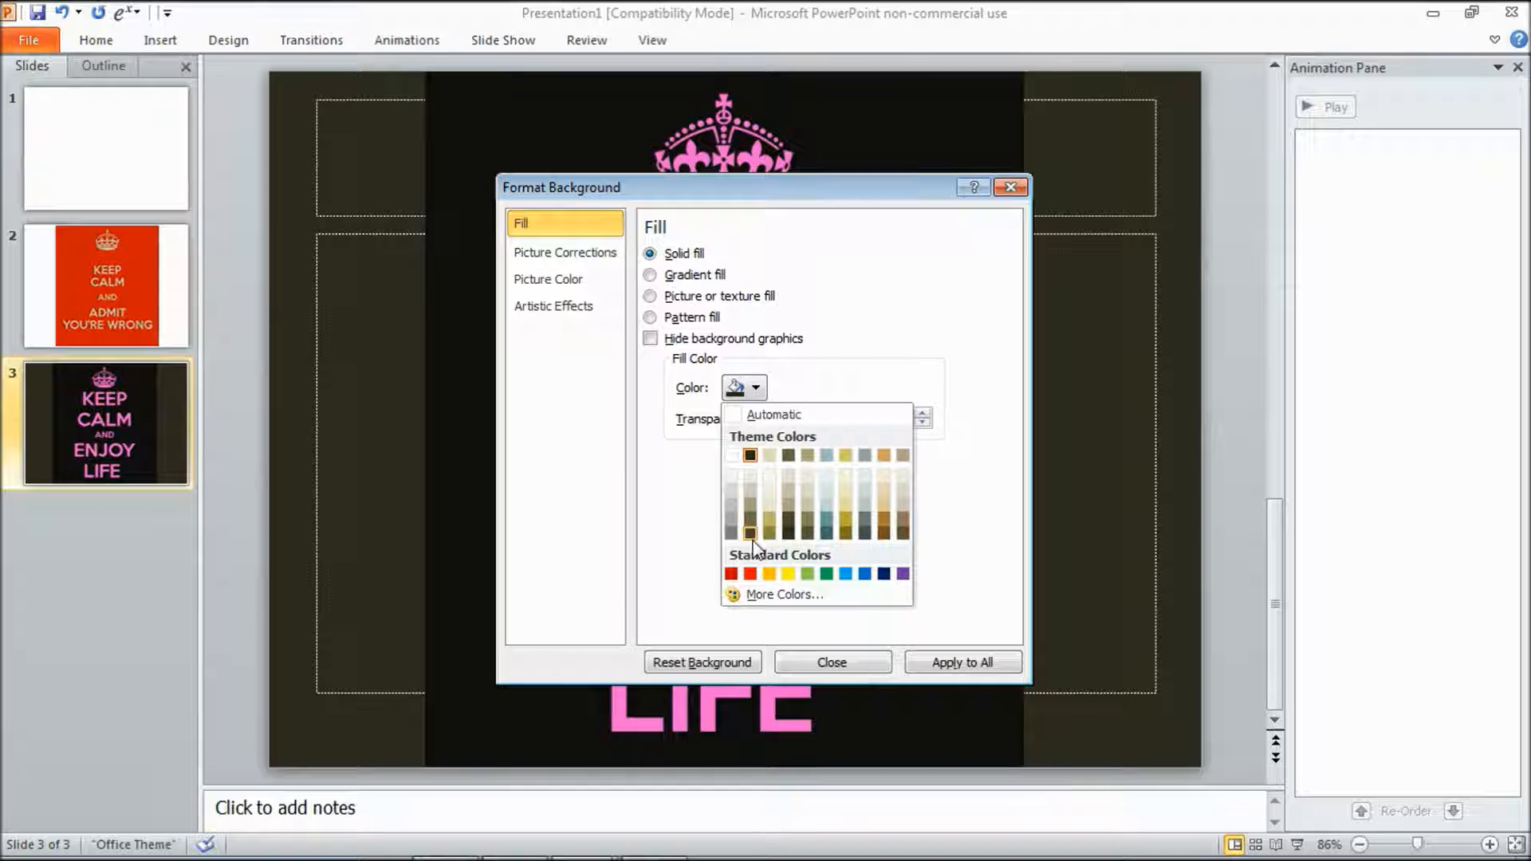
click(790, 595)
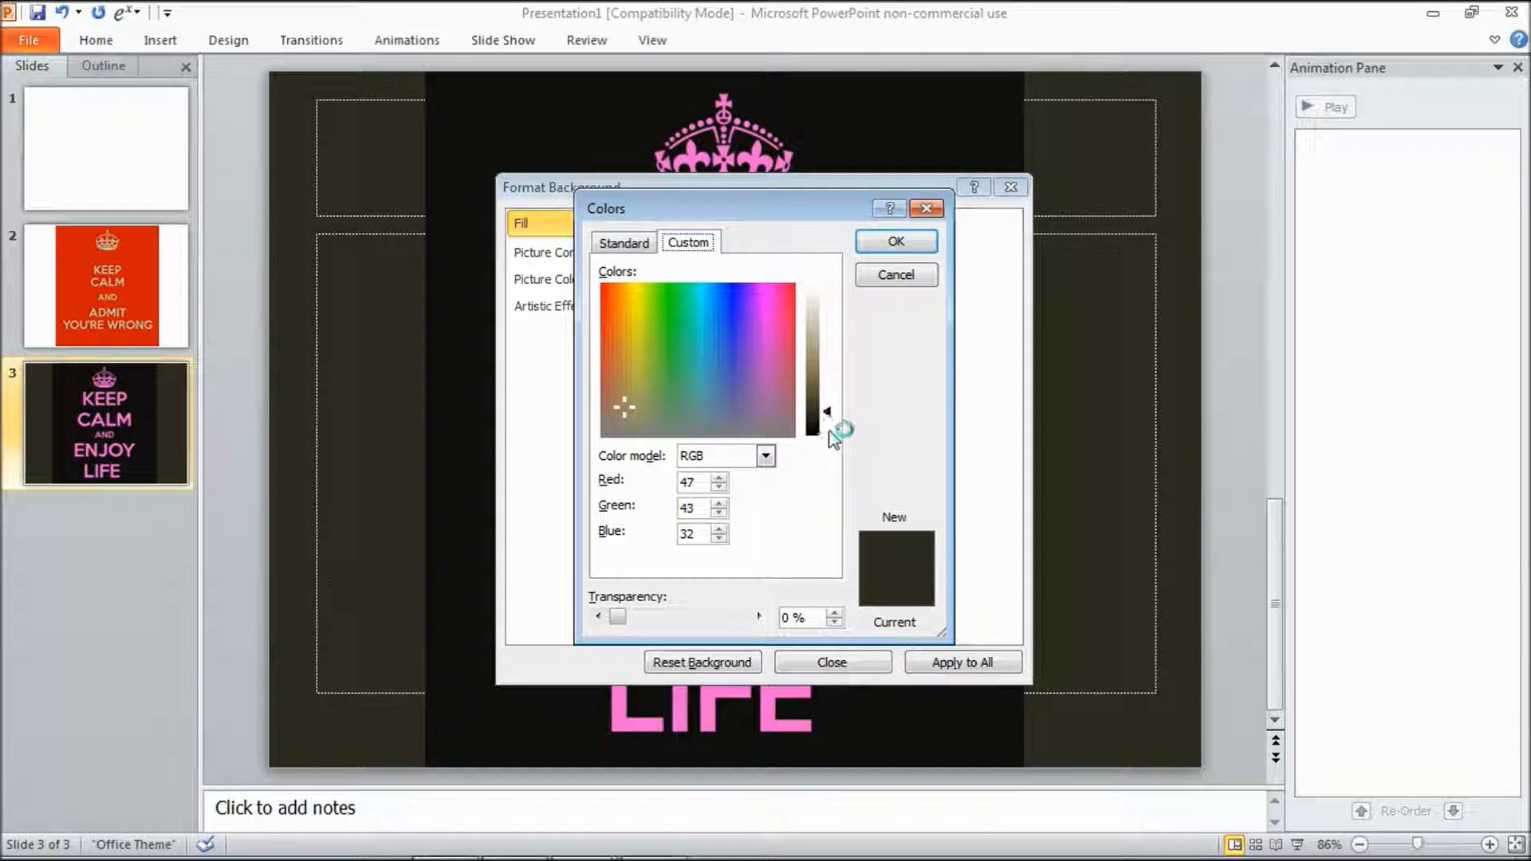
drag(833, 419, 842, 454)
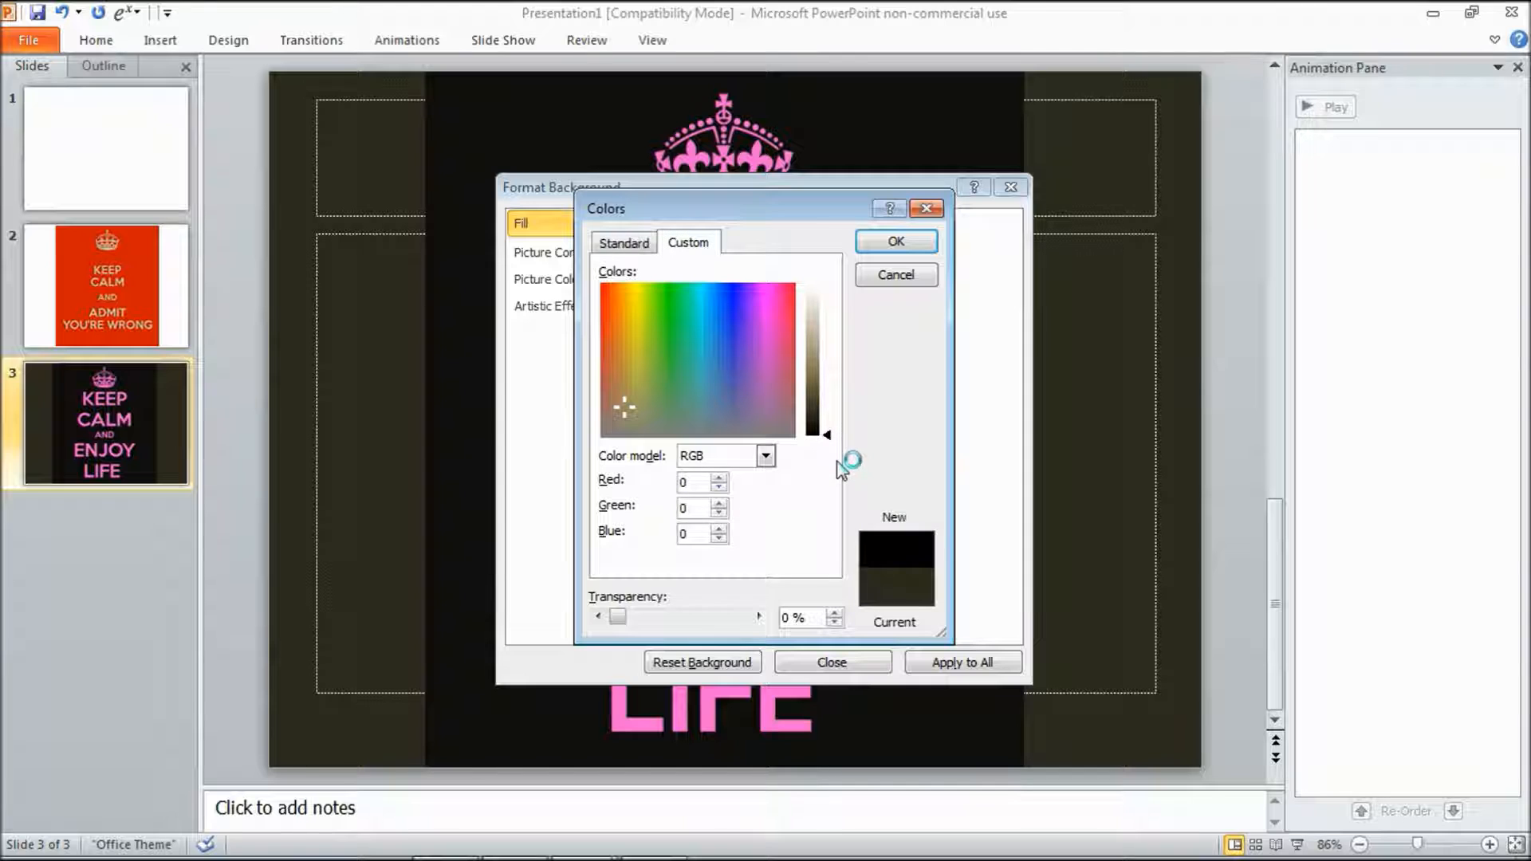
click(896, 241)
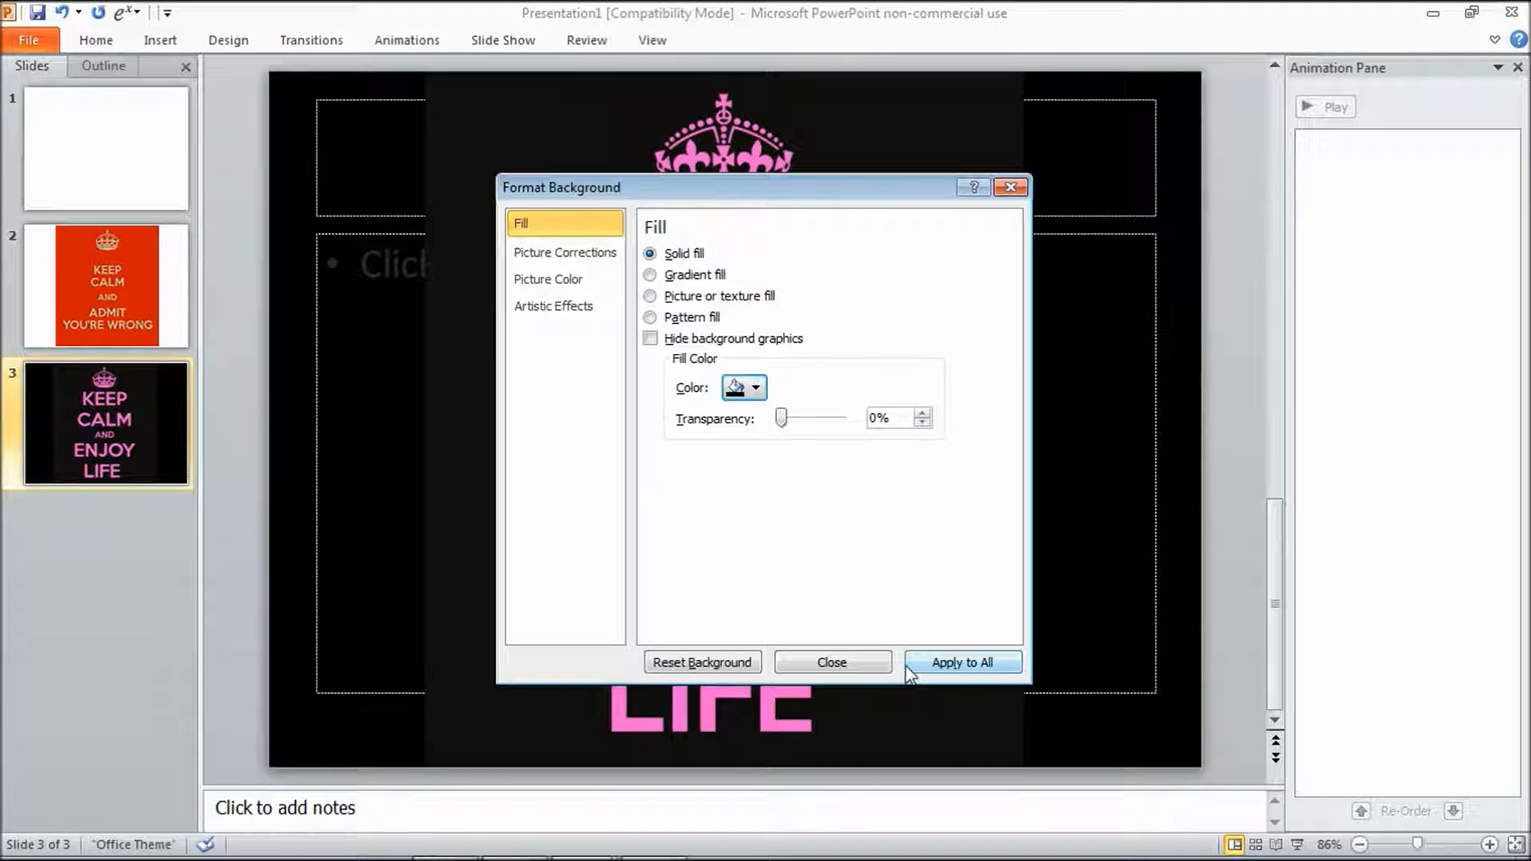
click(799, 662)
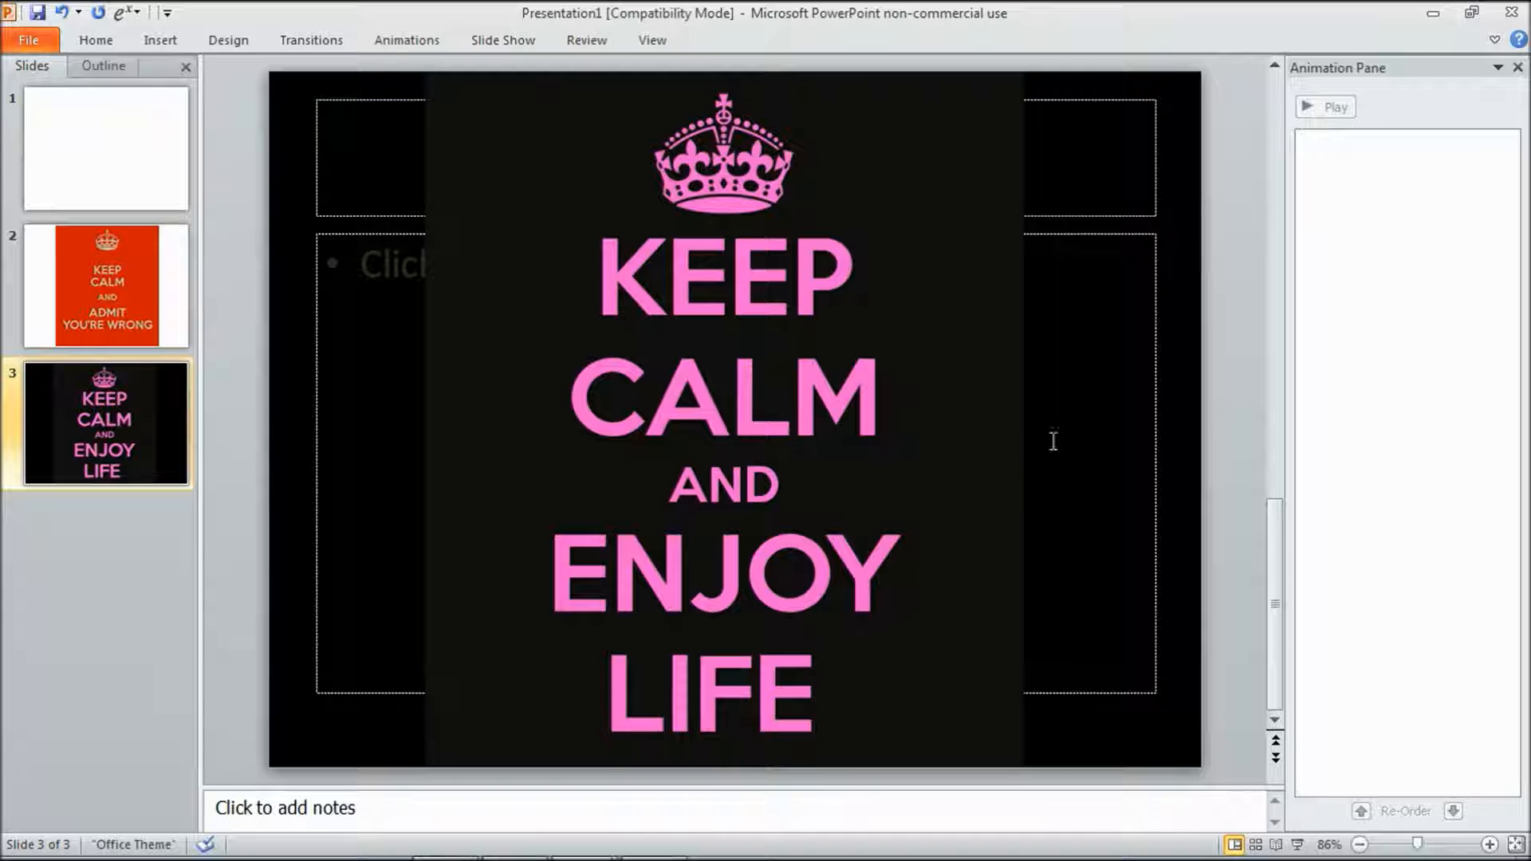
Step: Move the pink picture on slide 3 horizontally until it meets the slide's left edge
click(856, 318)
key(Left)
key(Left)
key(Left)
key(Left)
key(Left)
key(Left)
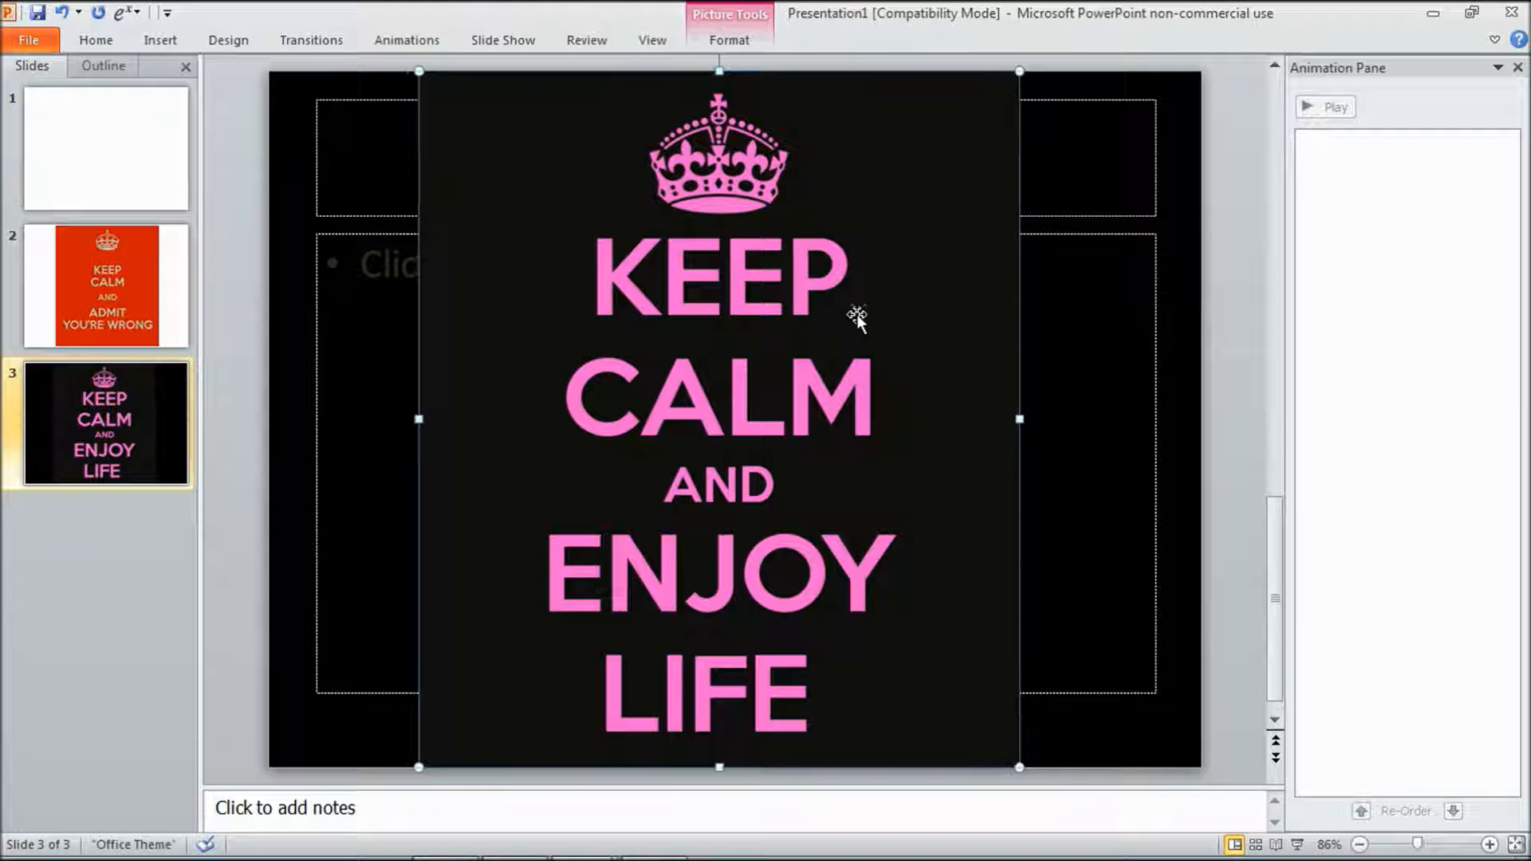
key(Left)
key(Left)
key(Left)
key(Left)
key(Left)
key(Left)
key(Left)
key(Left)
key(Left)
key(Left)
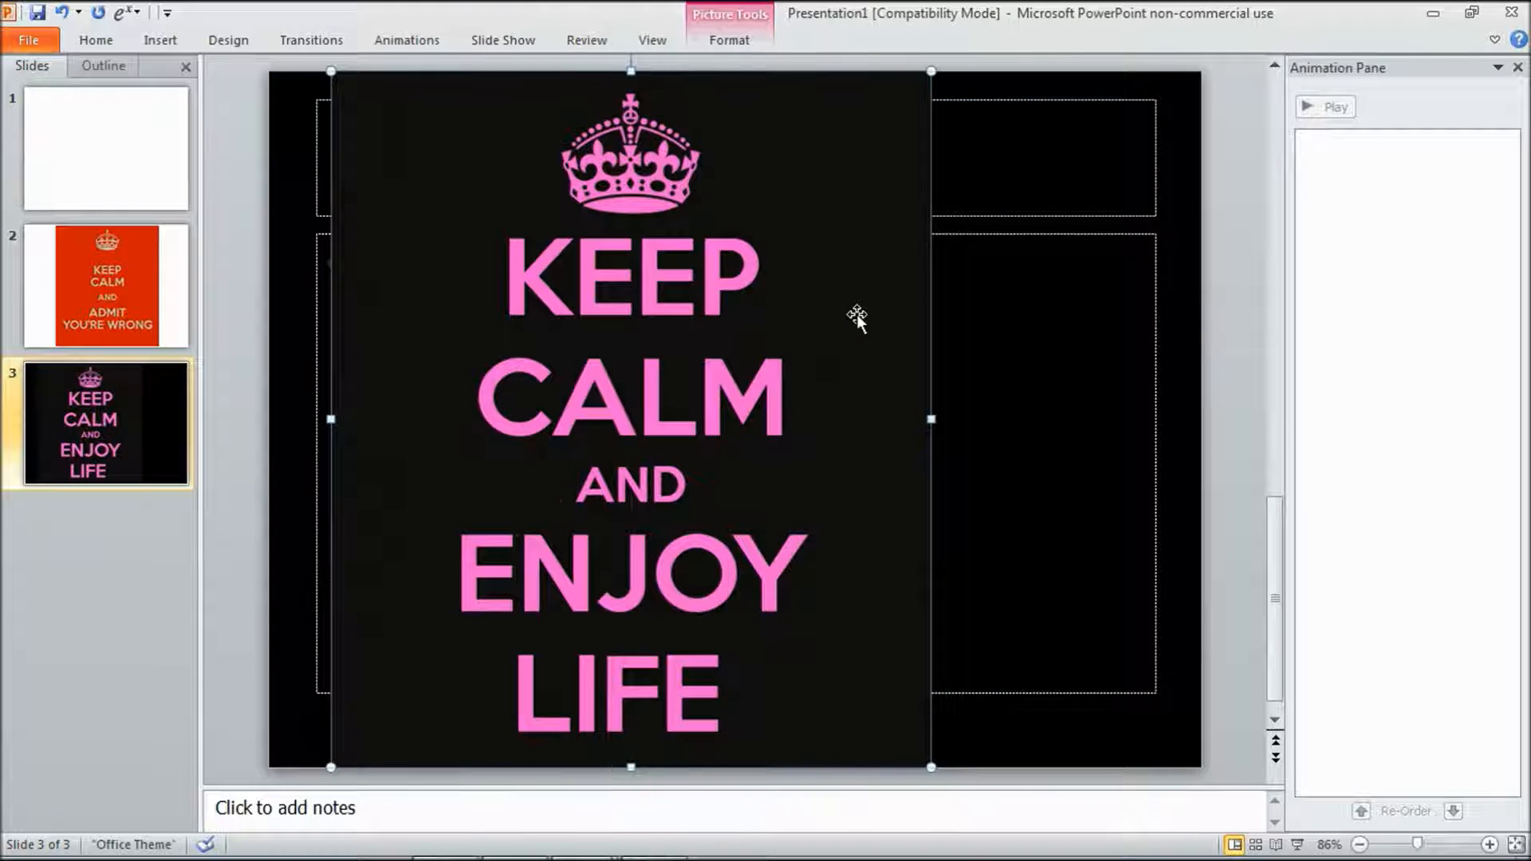
key(Left)
key(Left)
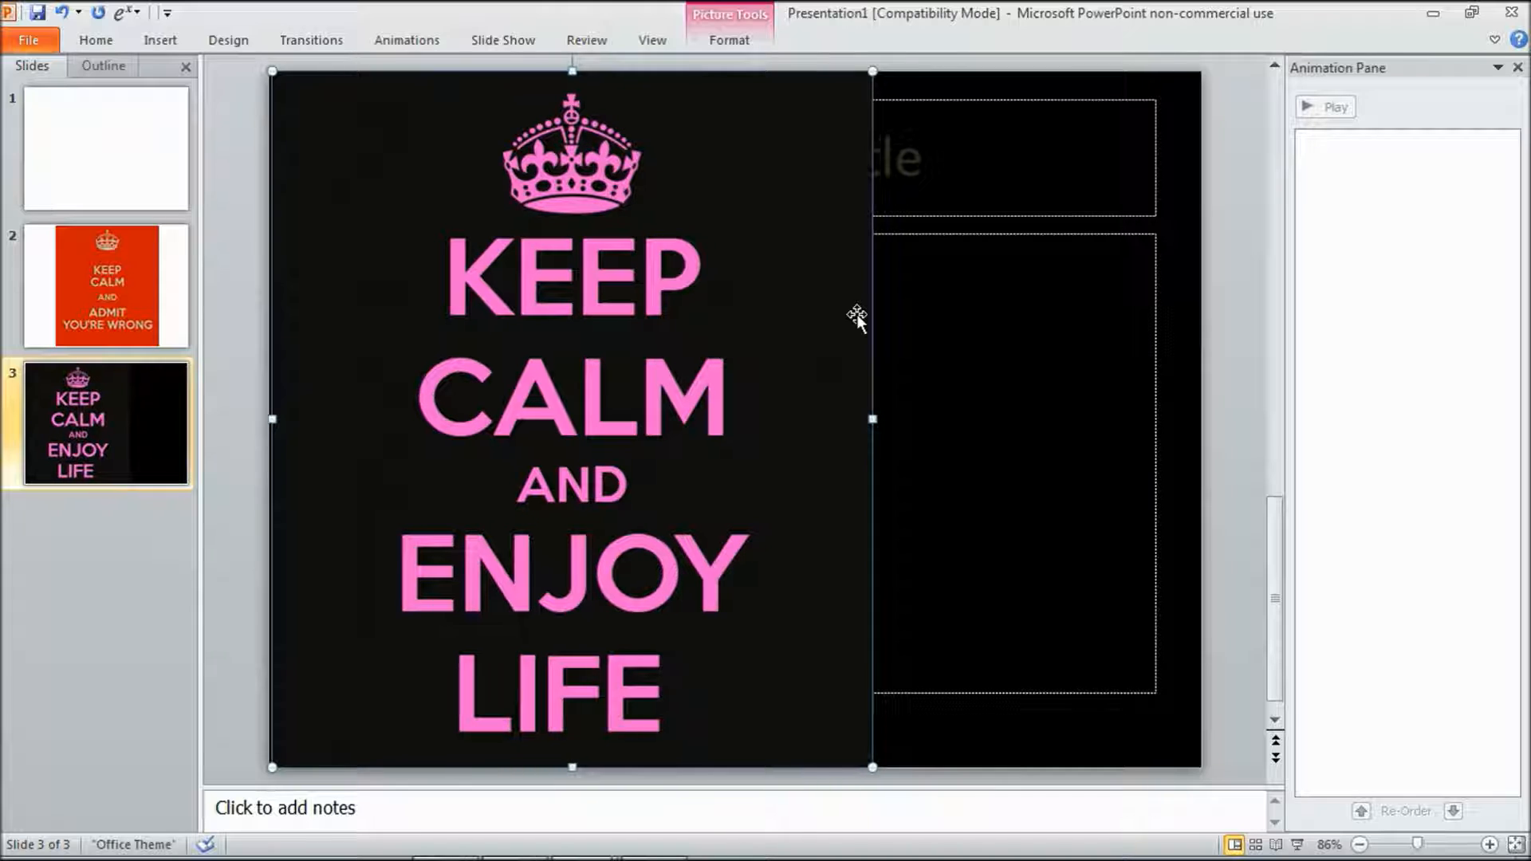
Step: Move the red "Keep Calm and Admit You're Wrong" picture on slide 2 flush with the slide's left edge
key(Page_Up)
click(903, 316)
key(Left)
key(Left)
key(Left)
key(Left)
key(Left)
key(Left)
key(Left)
key(Left)
key(Left)
key(Left)
key(Left)
key(Left)
key(Left)
key(Left)
key(Left)
key(Left)
key(Left)
key(Left)
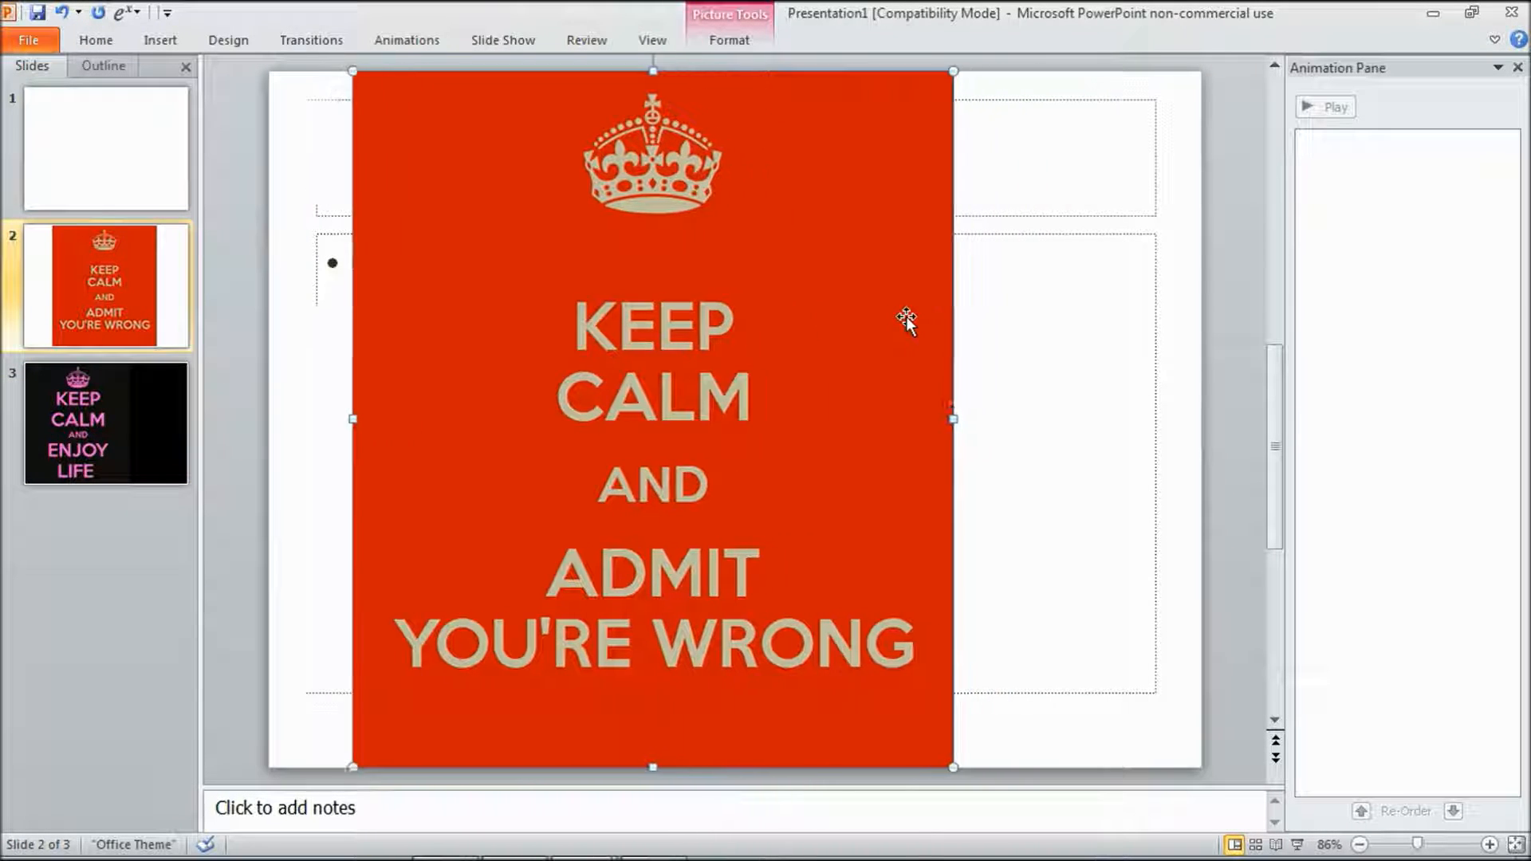
key(Left)
key(Left)
key(Left)
key(Left)
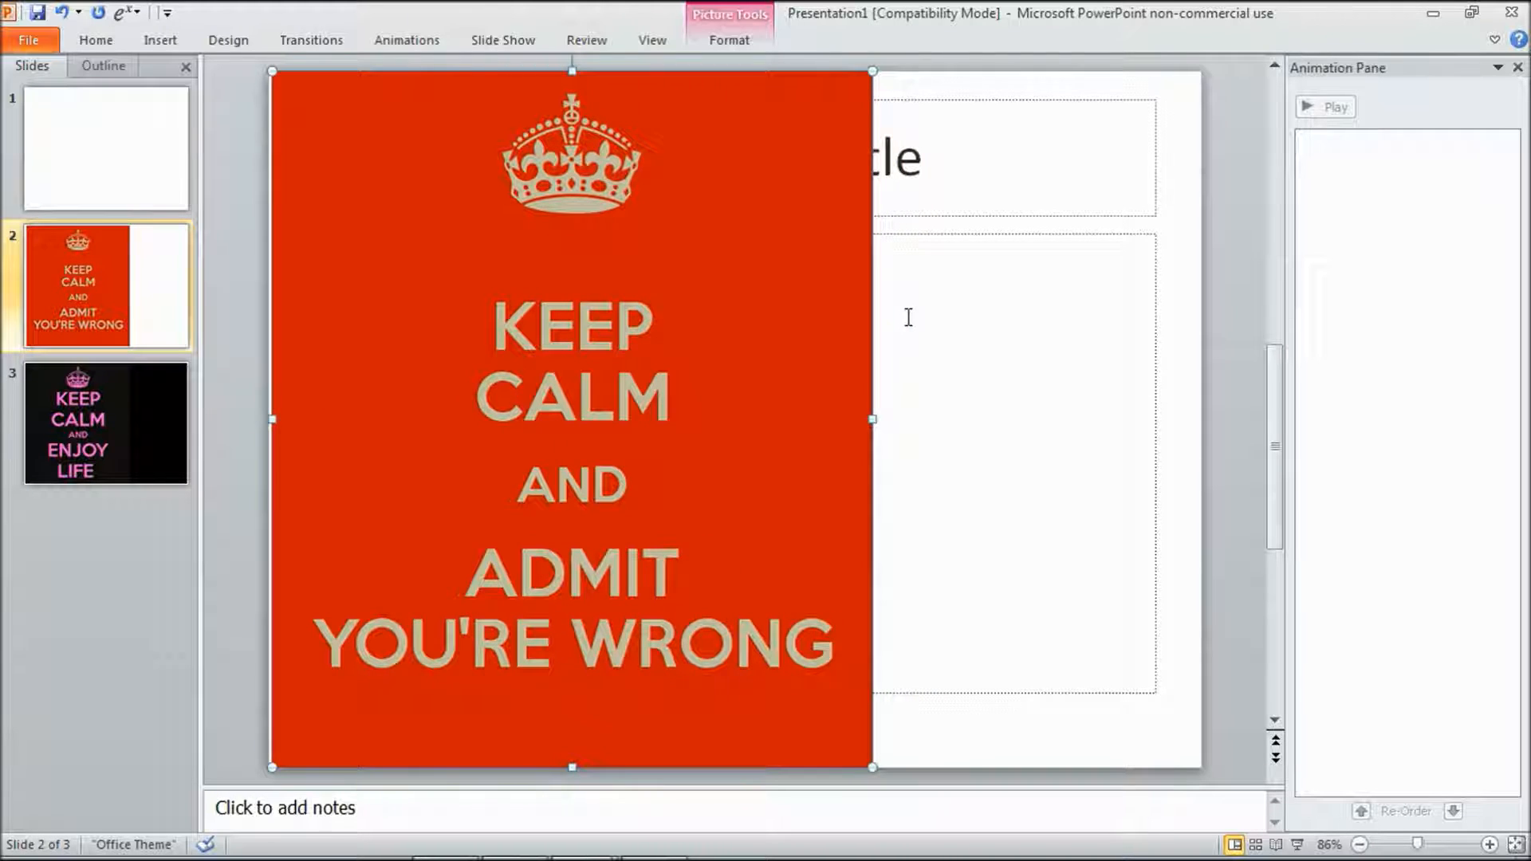
Step: Add a blank slide directly after slide 1 and return to slide 1
click(130, 204)
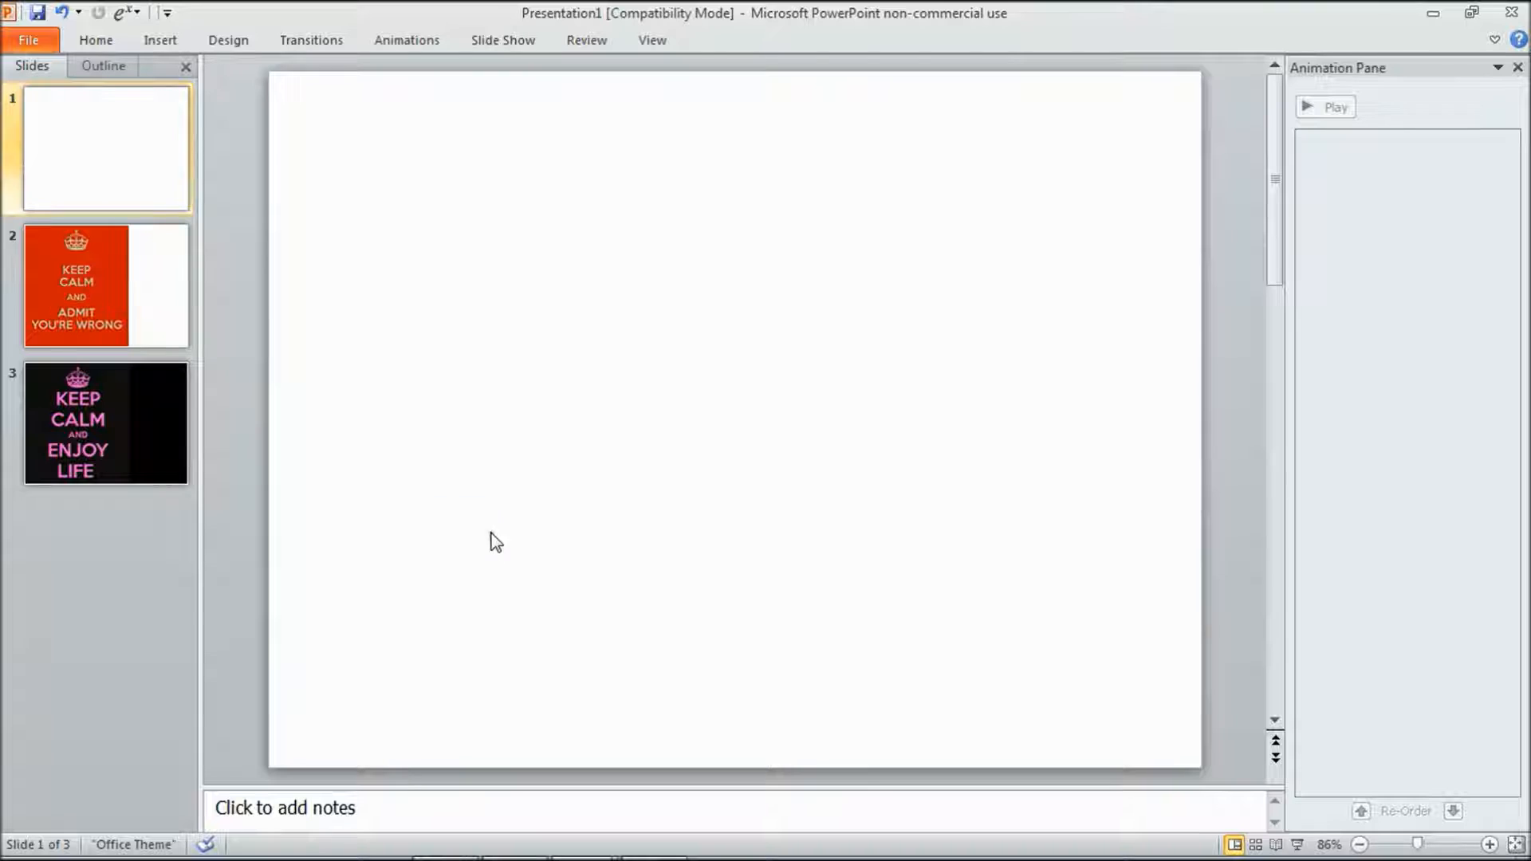
click(166, 289)
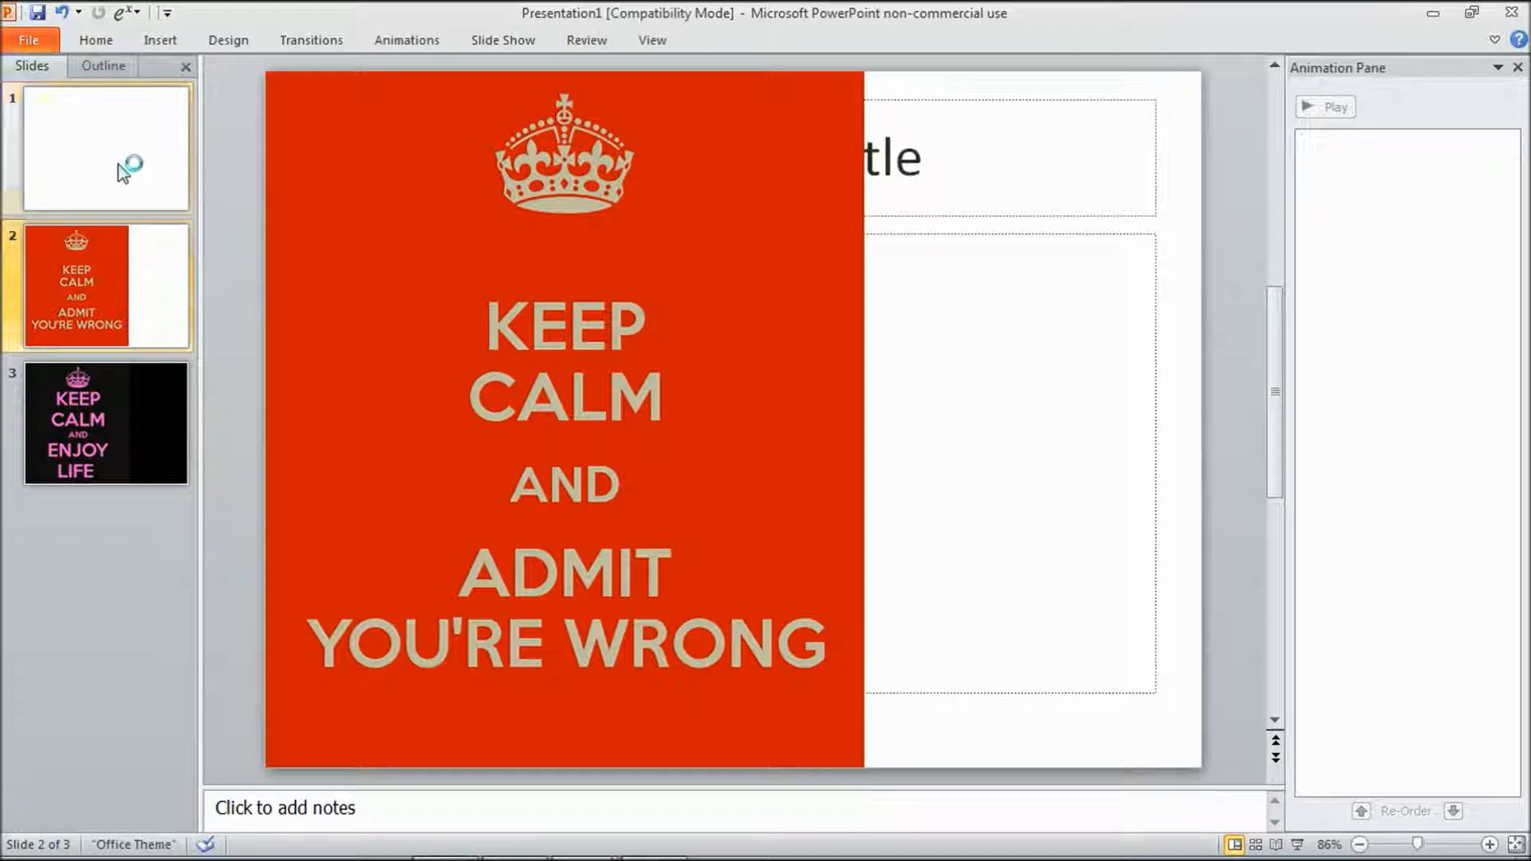
click(126, 164)
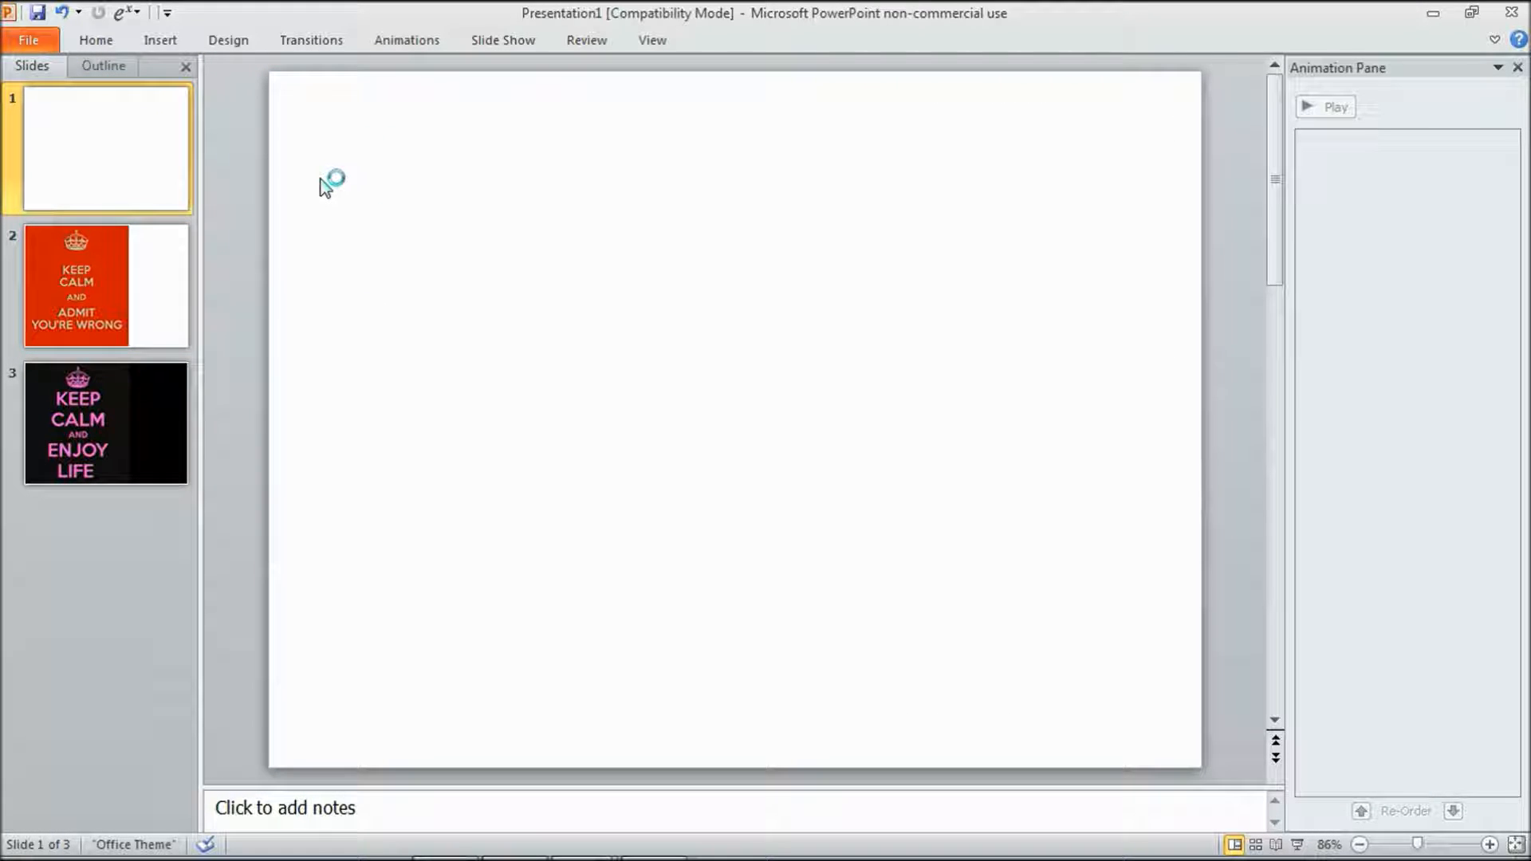
click(149, 134)
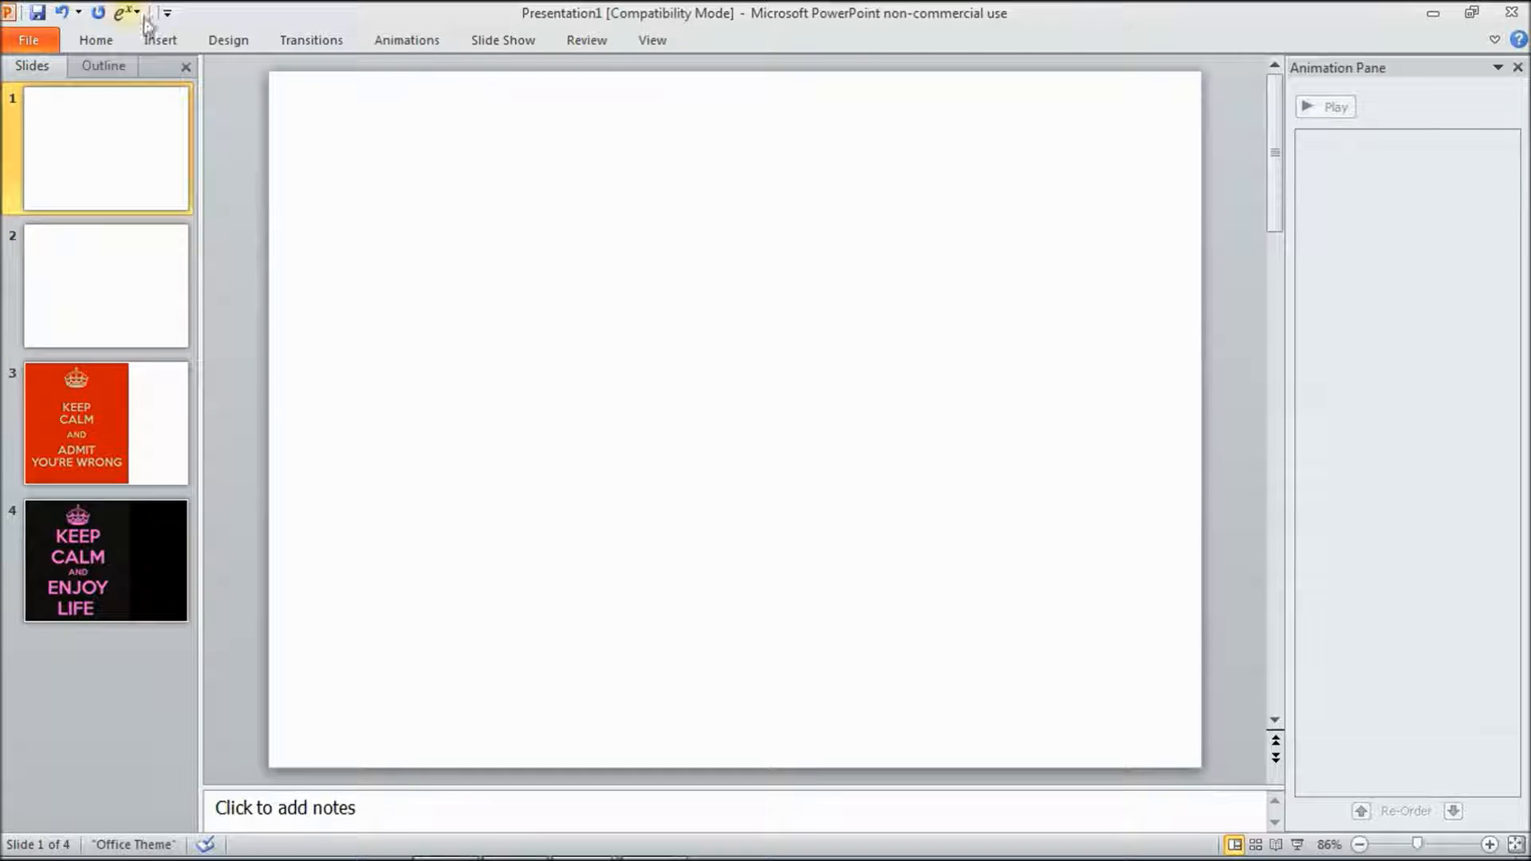
Step: Add a text box across the top of slide 1 containing the placeholder question "Gcxz,kyr,yurcl,ytxlly"
click(158, 39)
click(588, 100)
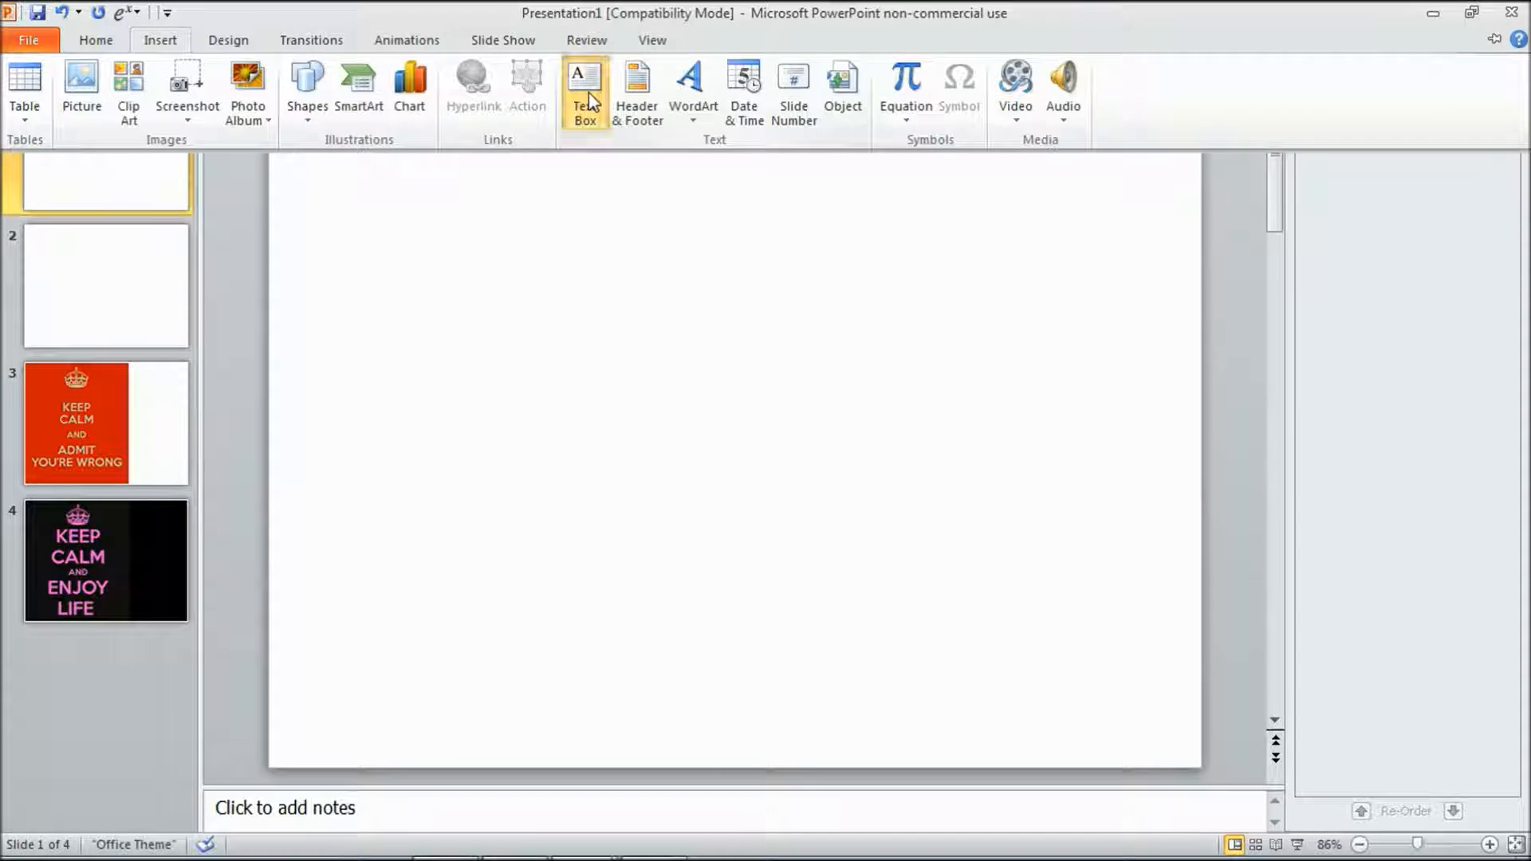
mouse_move(302, 92)
mouse_down()
mouse_move(710, 154)
mouse_move(1078, 185)
mouse_move(1164, 209)
mouse_up()
text(Gcxz,kyr,yurcl,ytxlly)
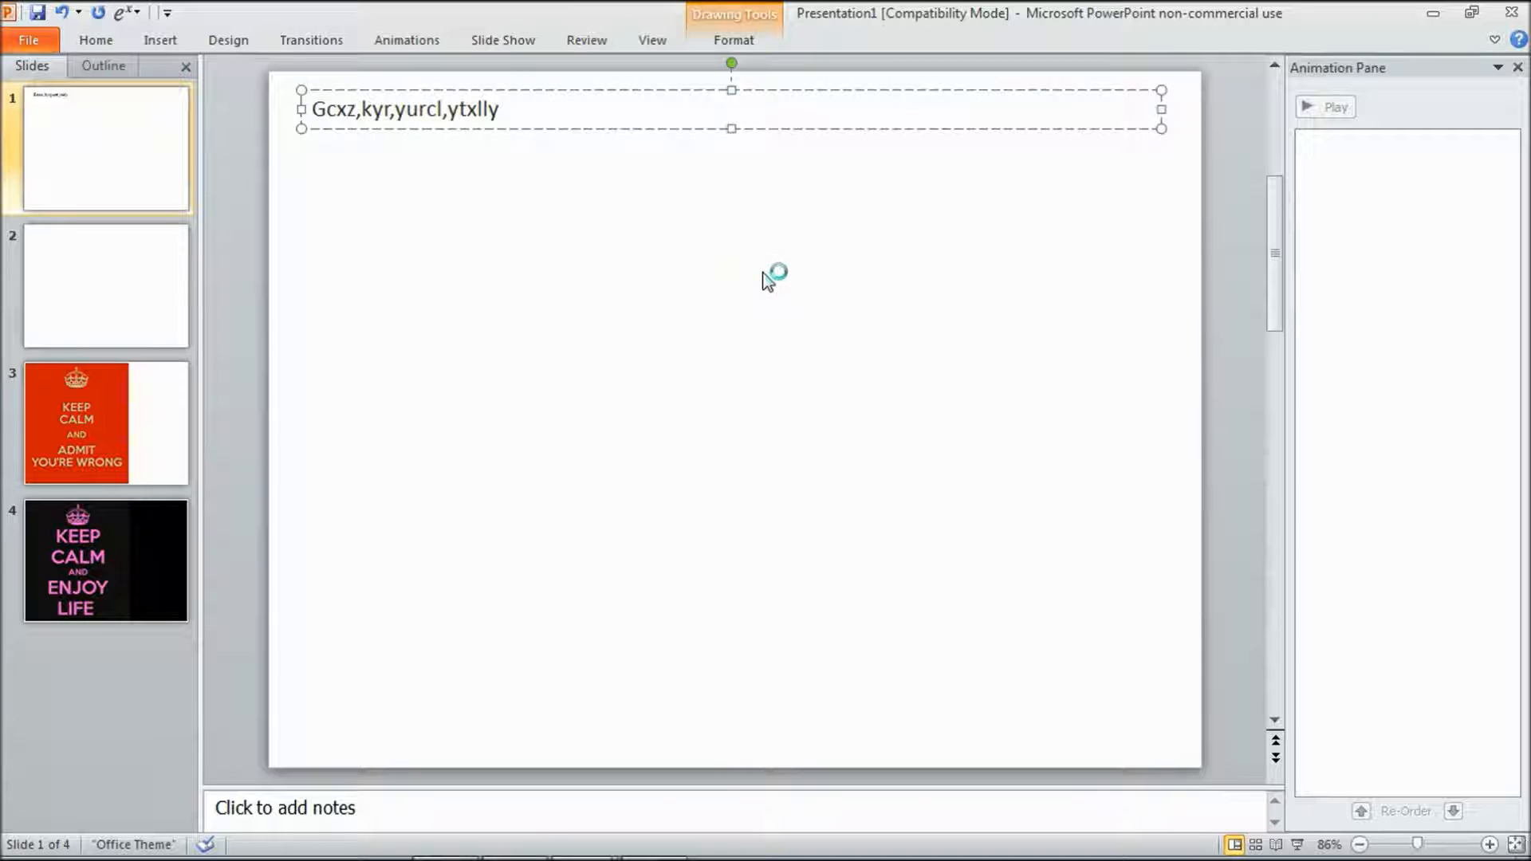
click(767, 275)
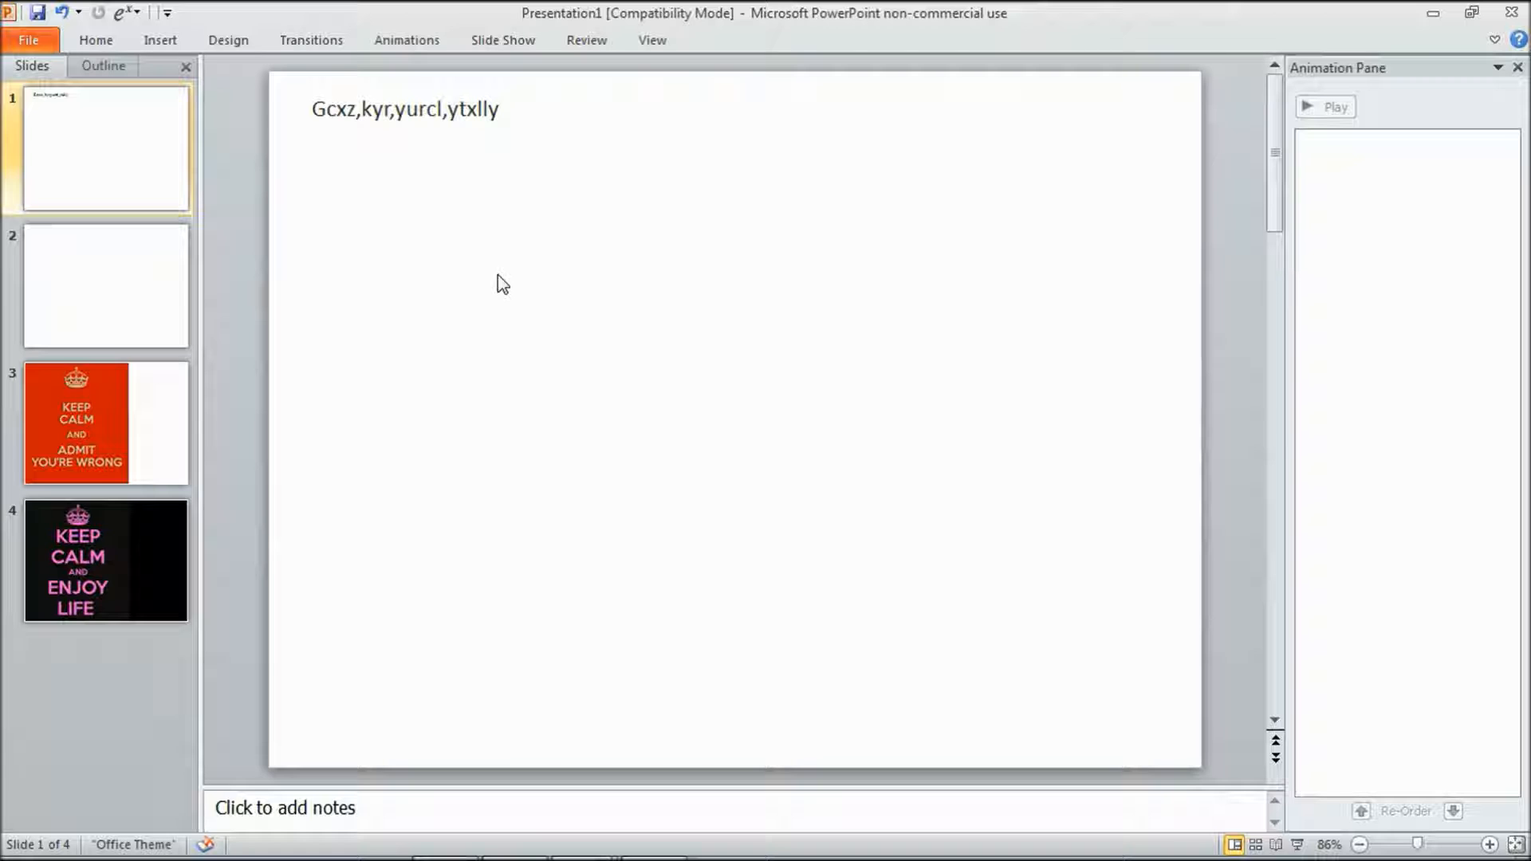
Step: Draw a blank custom action button below the question text in the upper-left part of slide 1
click(159, 40)
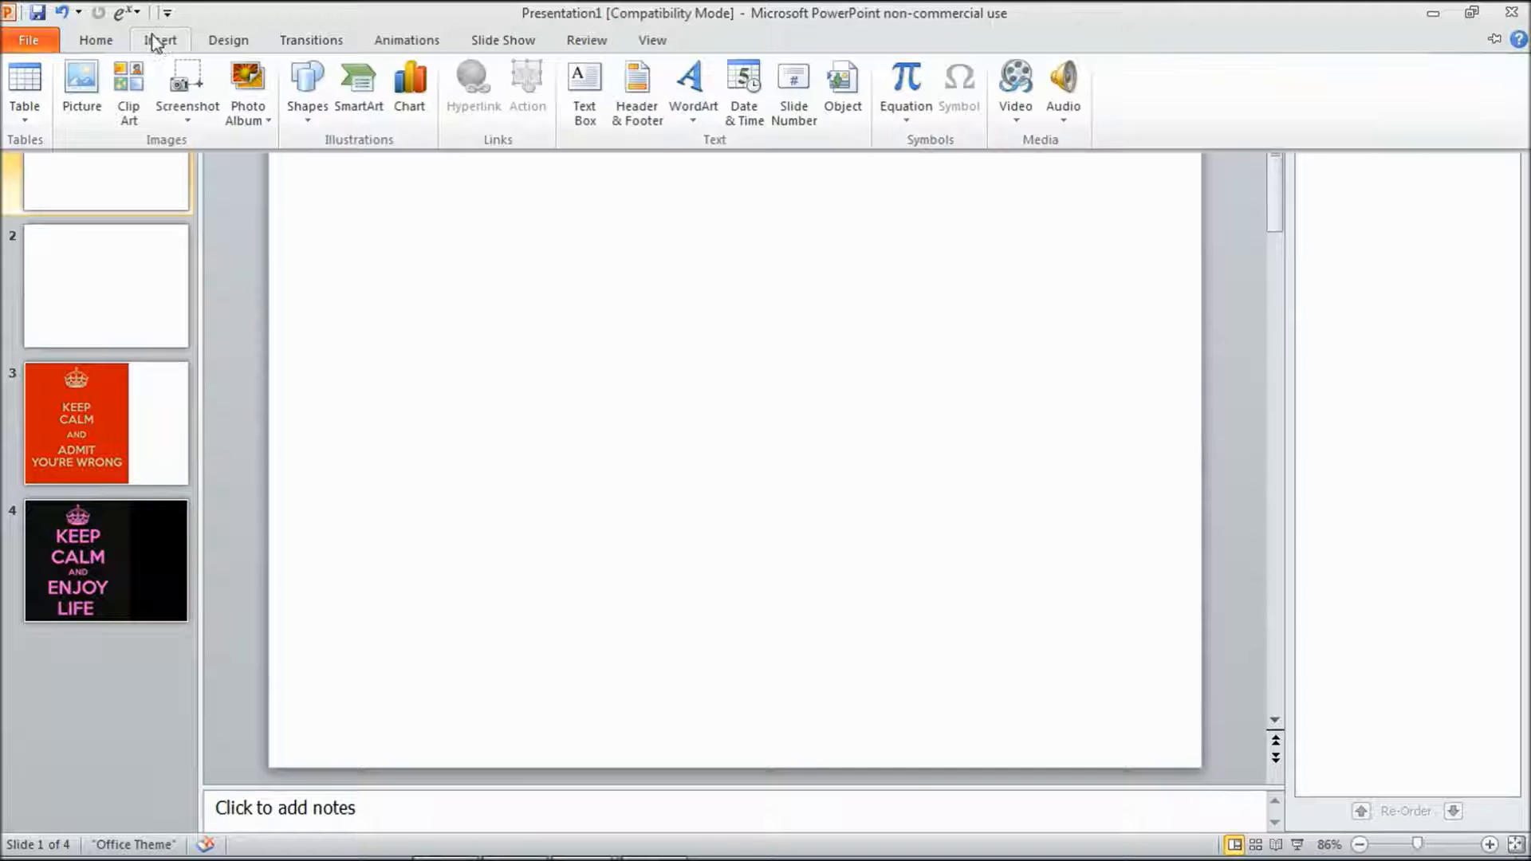
click(307, 96)
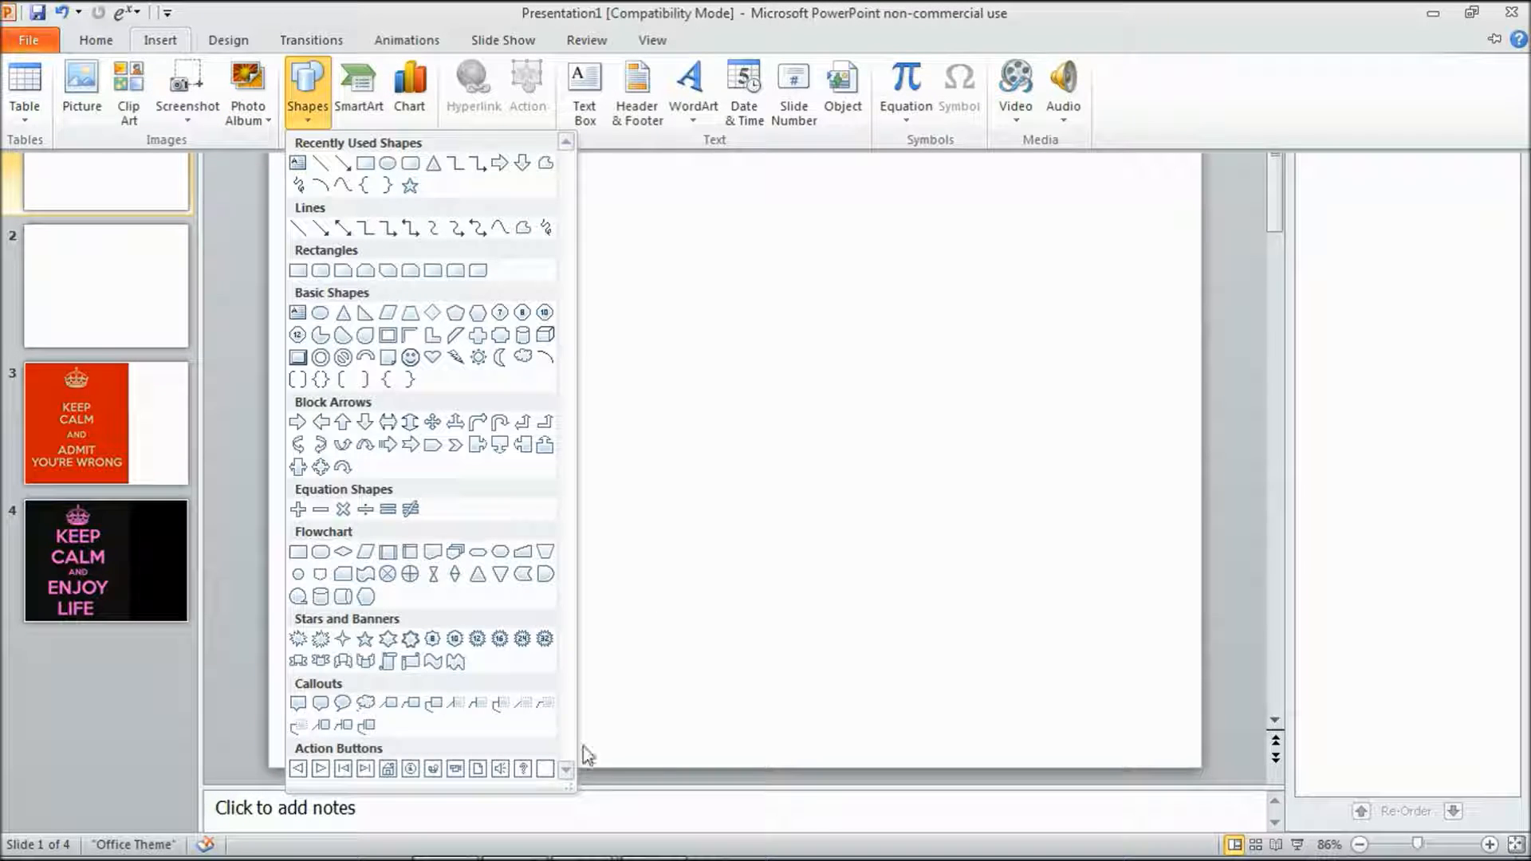
click(545, 768)
drag(333, 210, 626, 347)
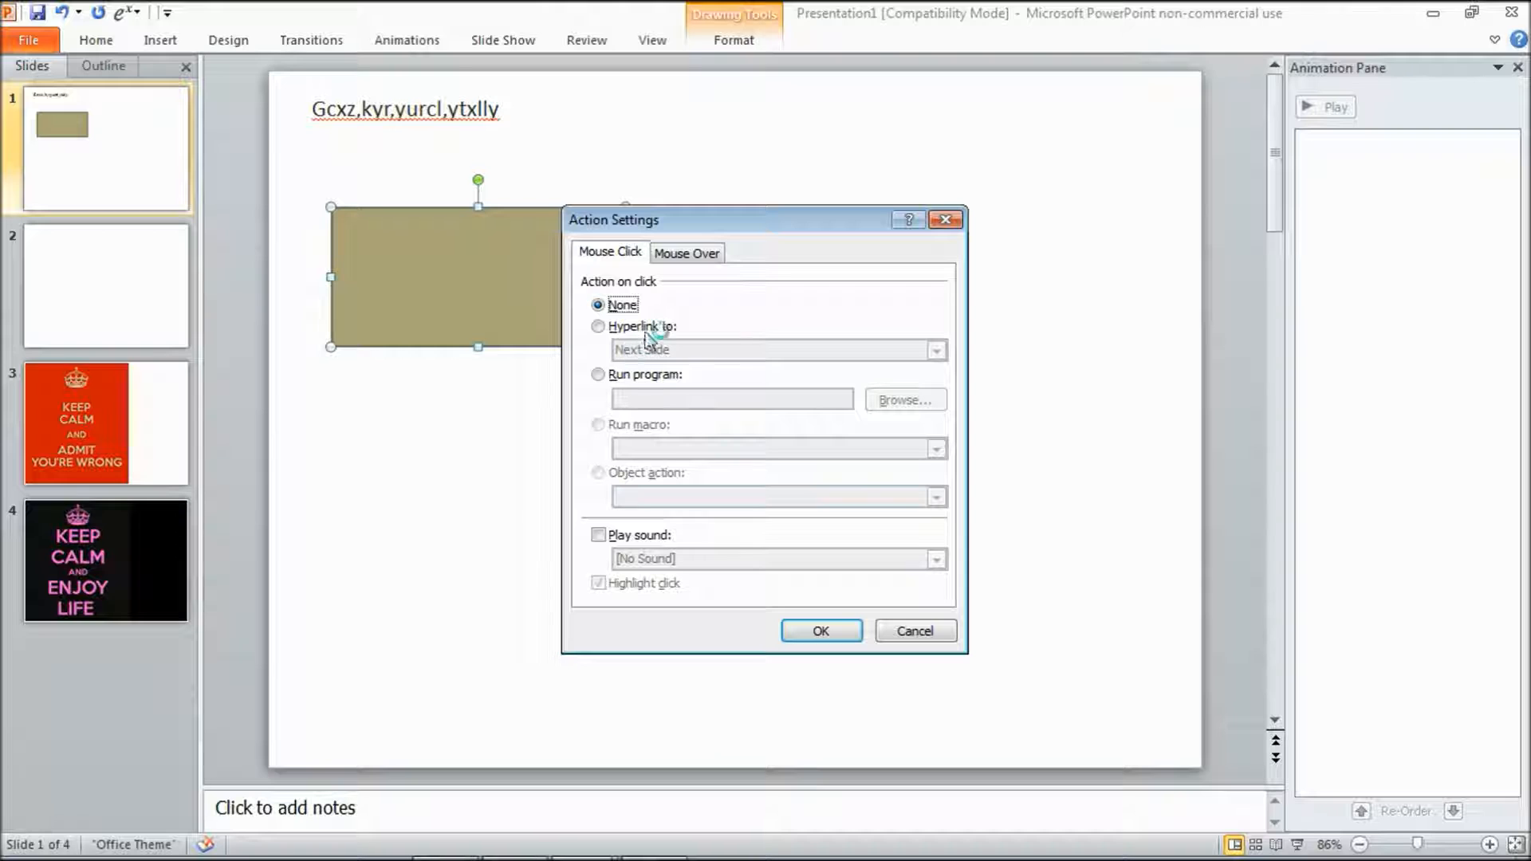
Step: Set the new action button to hyperlink to Slide 3, the red "Admit You're Wrong" slide
click(598, 327)
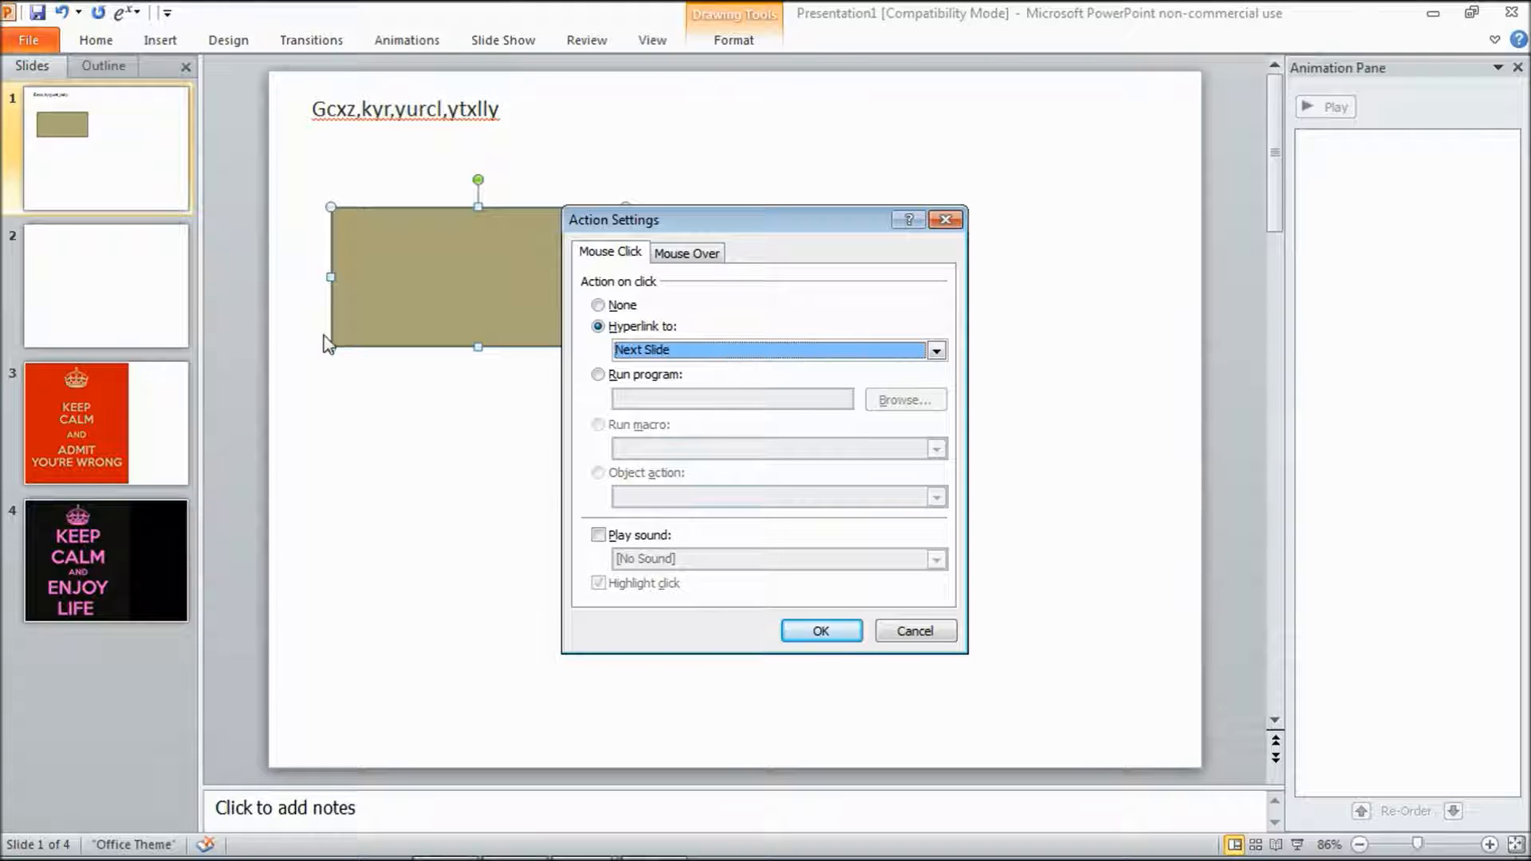
click(936, 351)
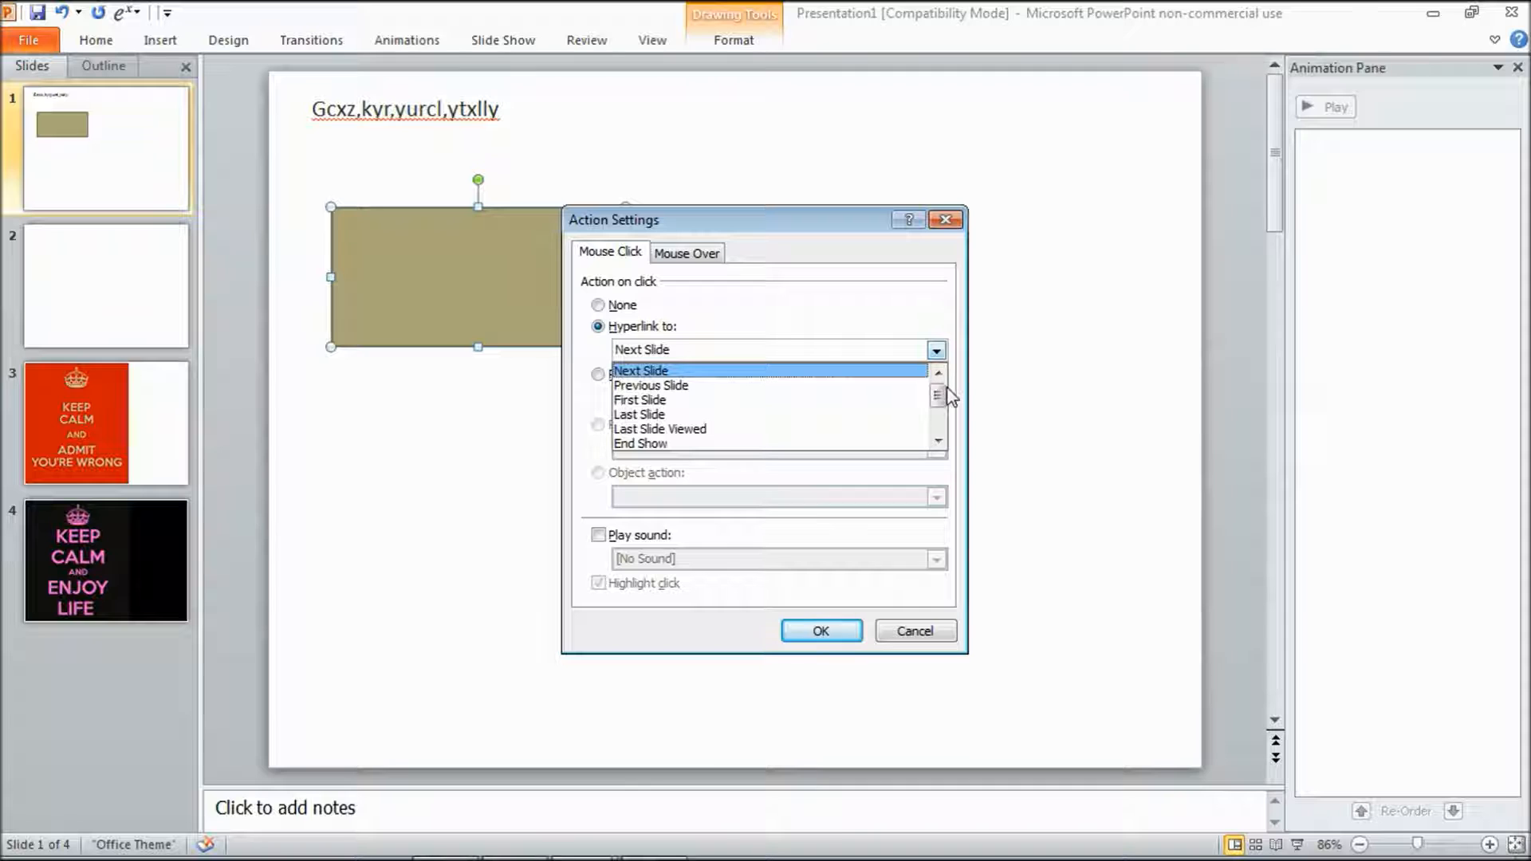
drag(940, 396, 944, 431)
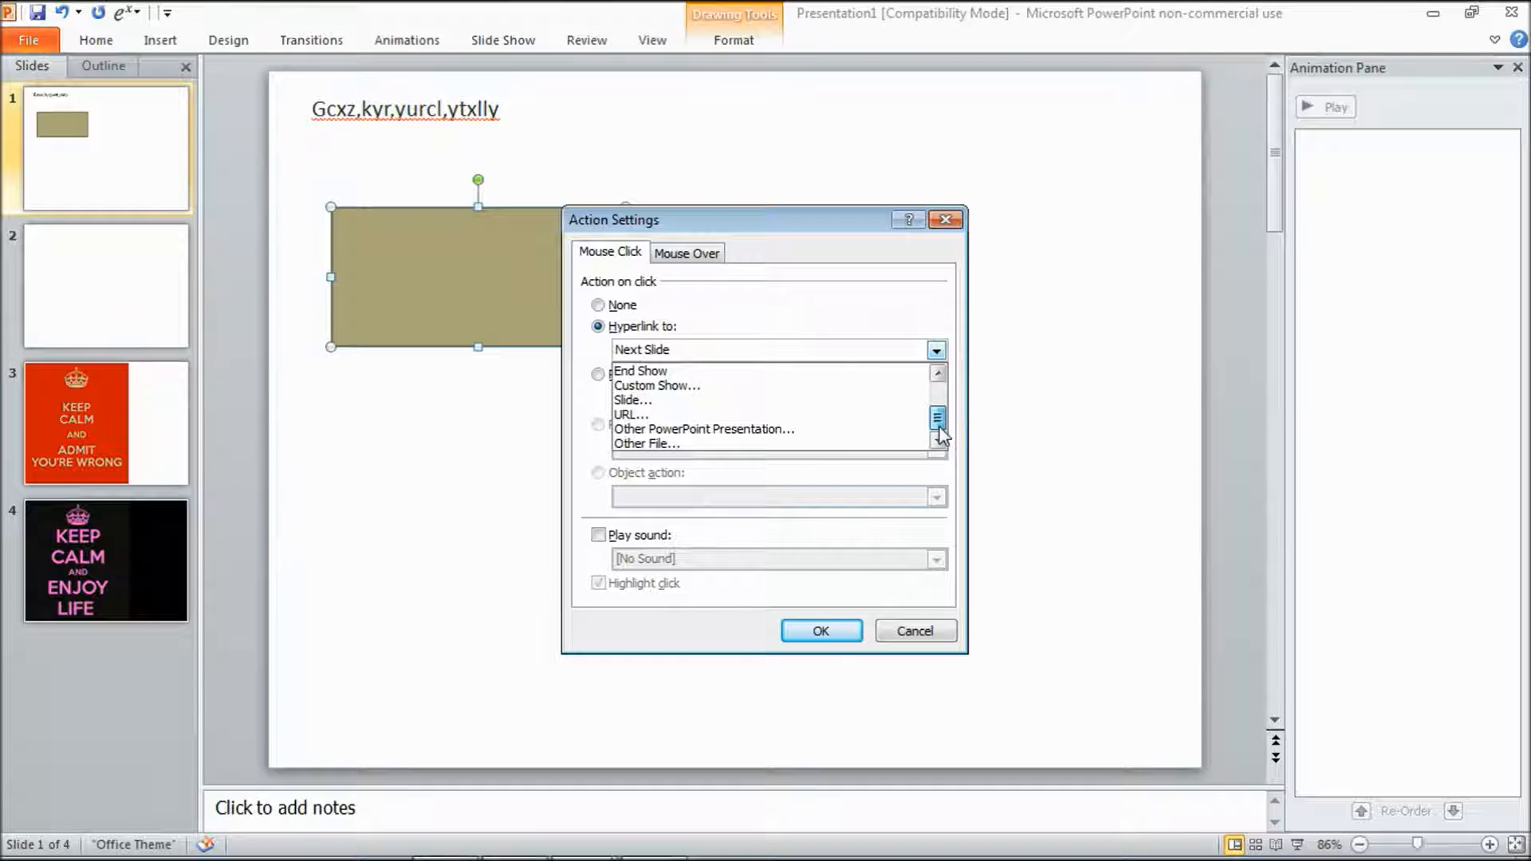
click(743, 403)
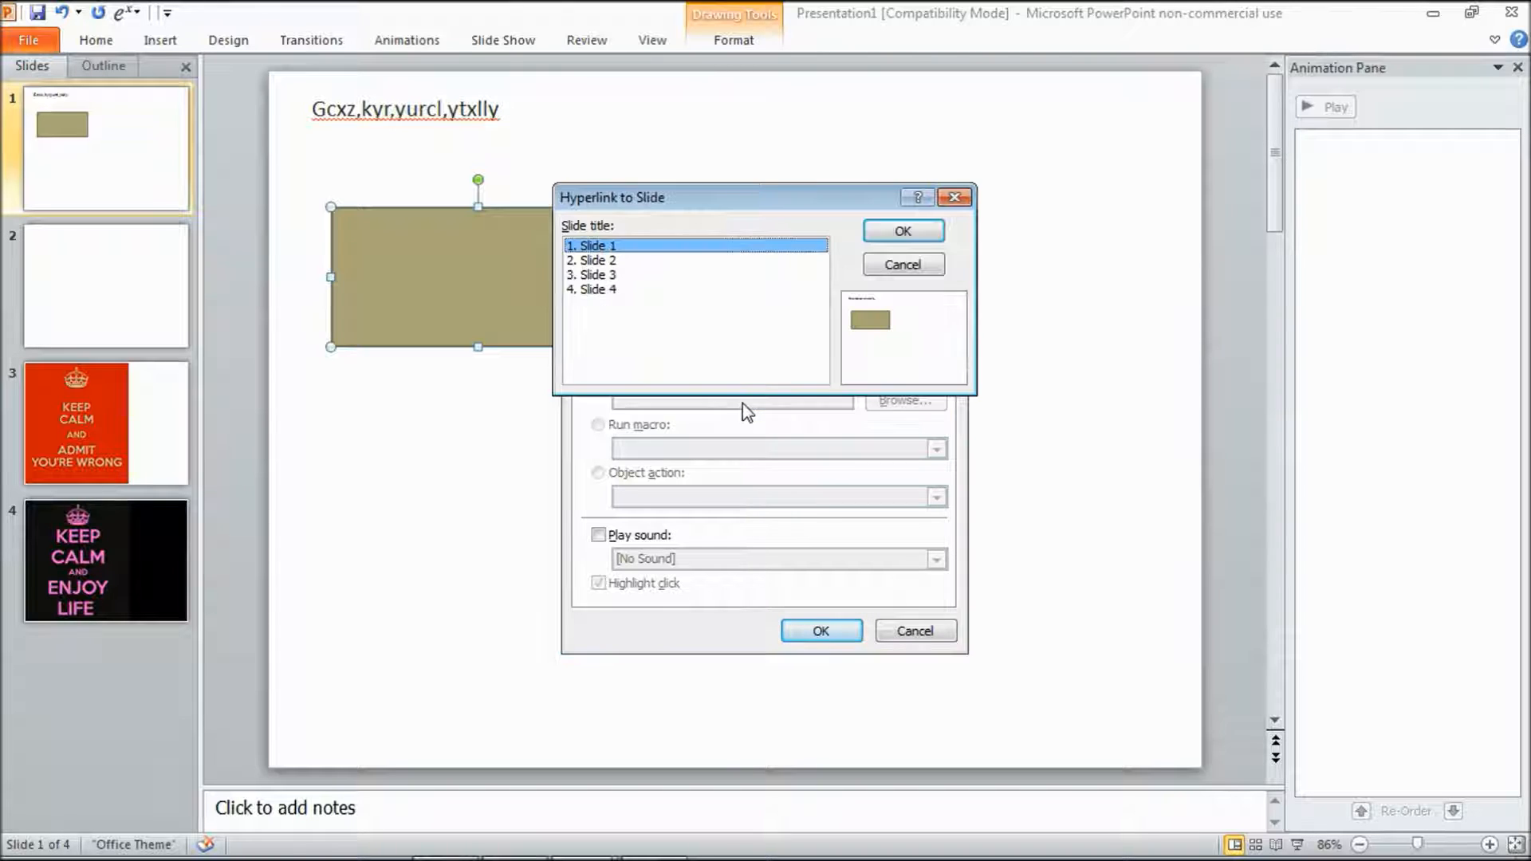
click(594, 275)
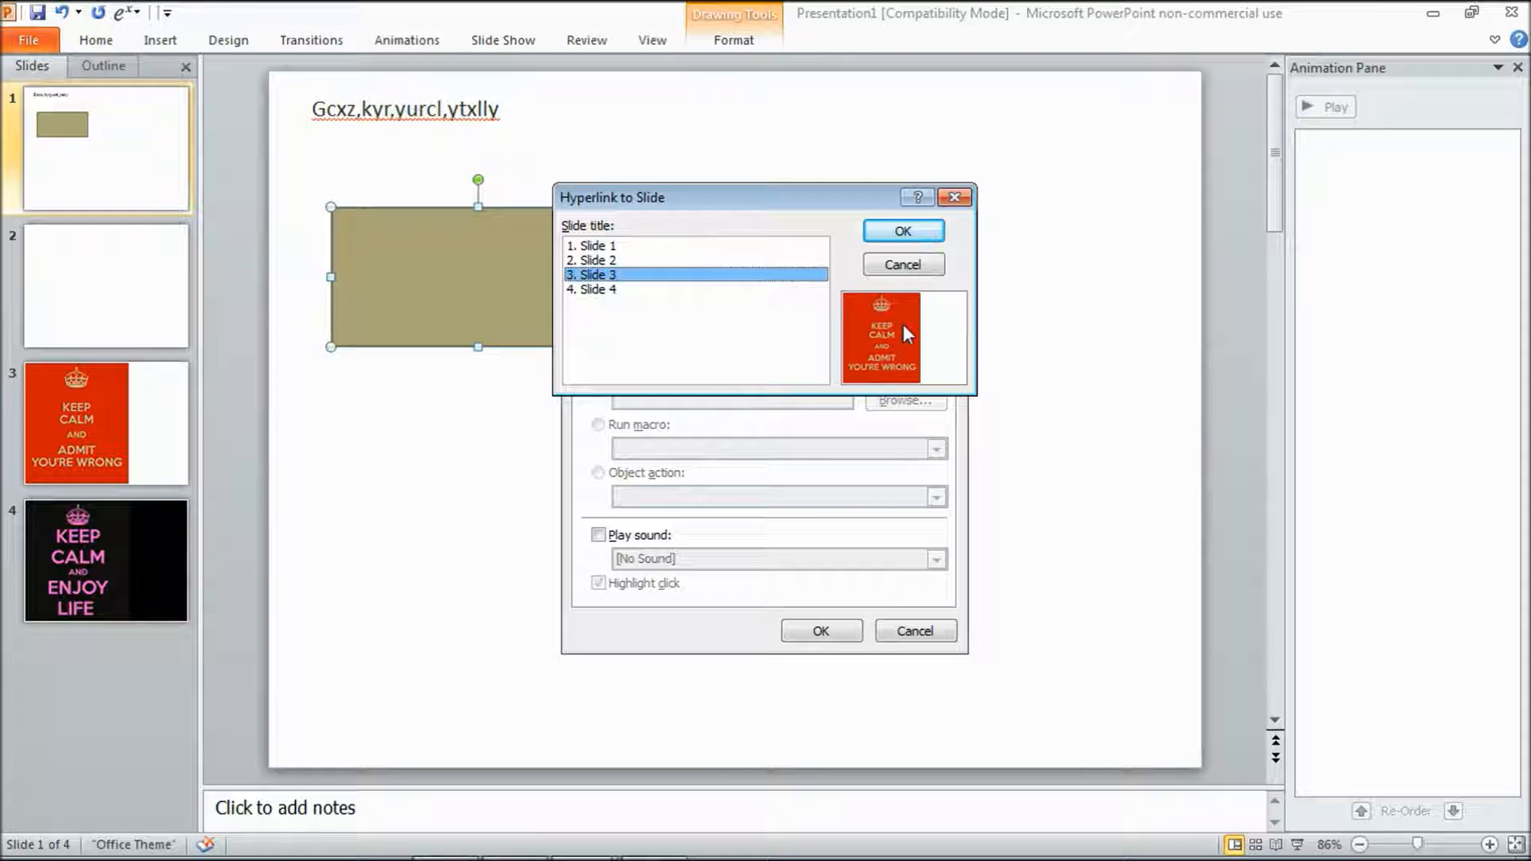
click(883, 232)
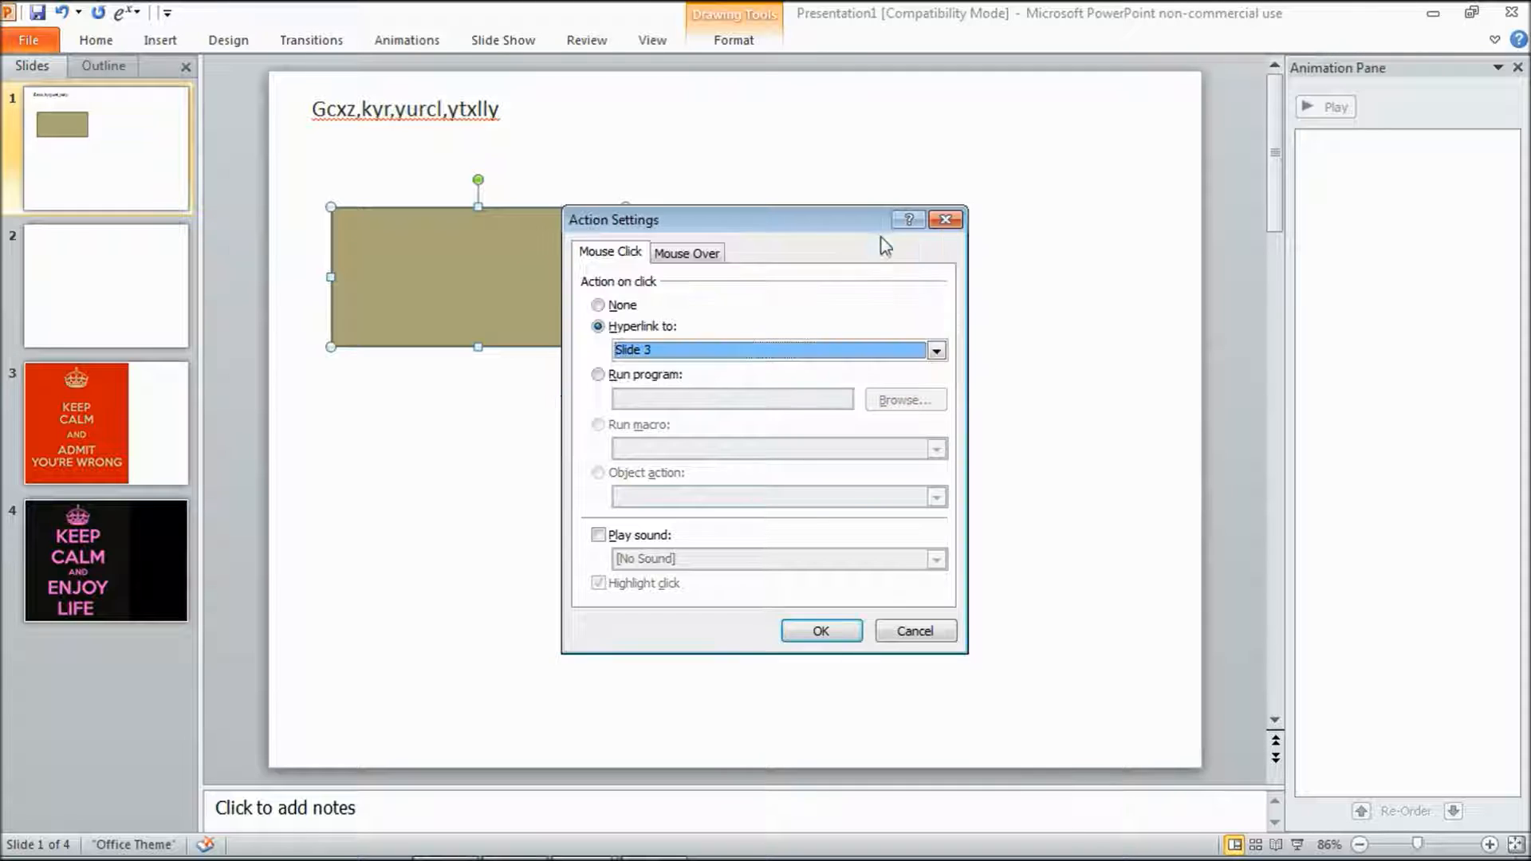
click(801, 636)
Step: Give the action button a 3-D top bevel with a width of 16 pt and a height of 18 pt
right_click(538, 318)
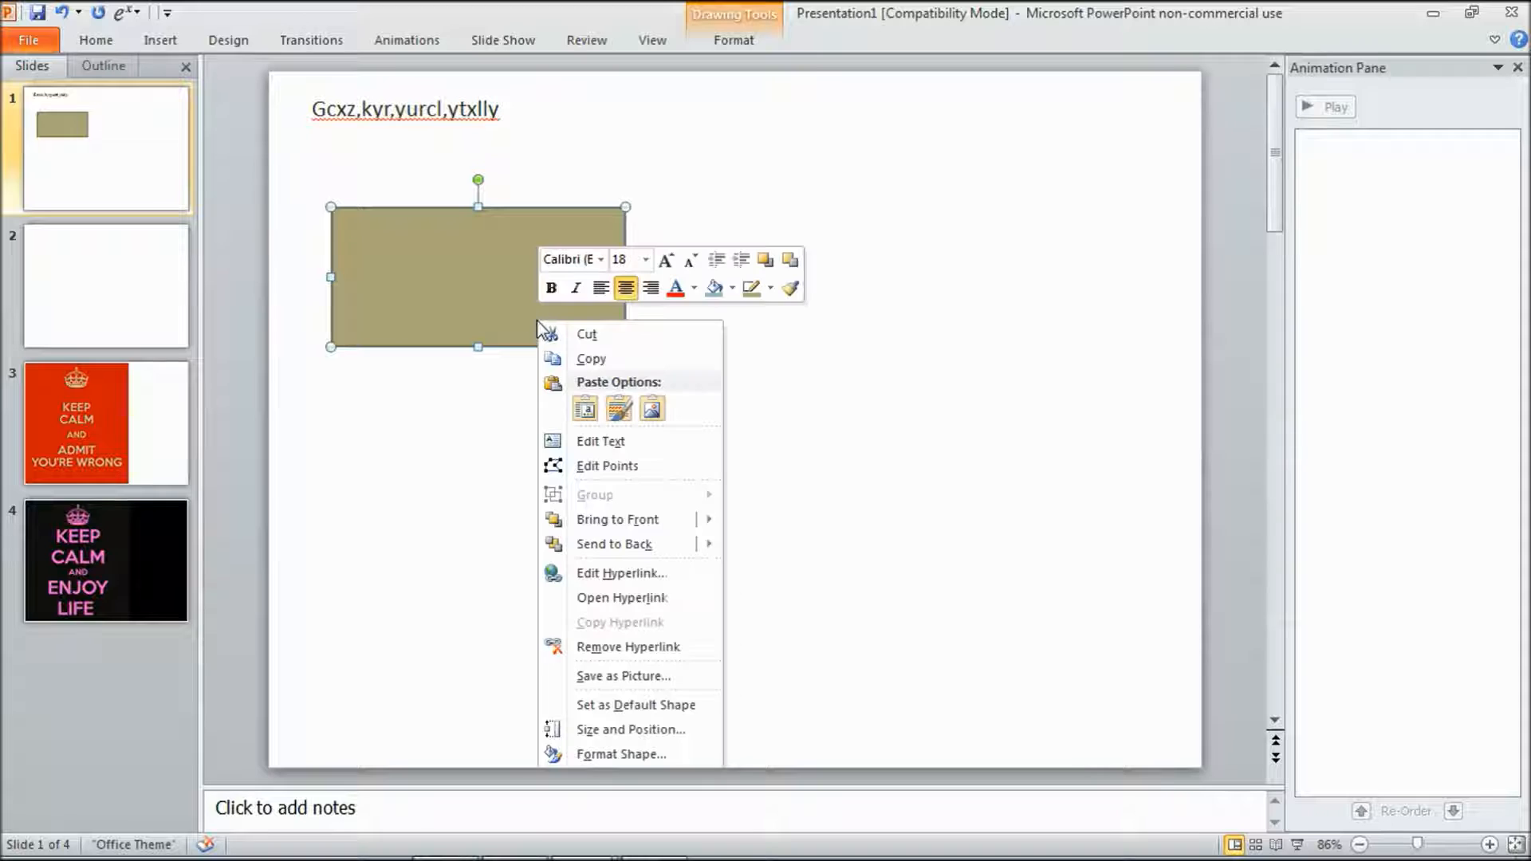
click(658, 753)
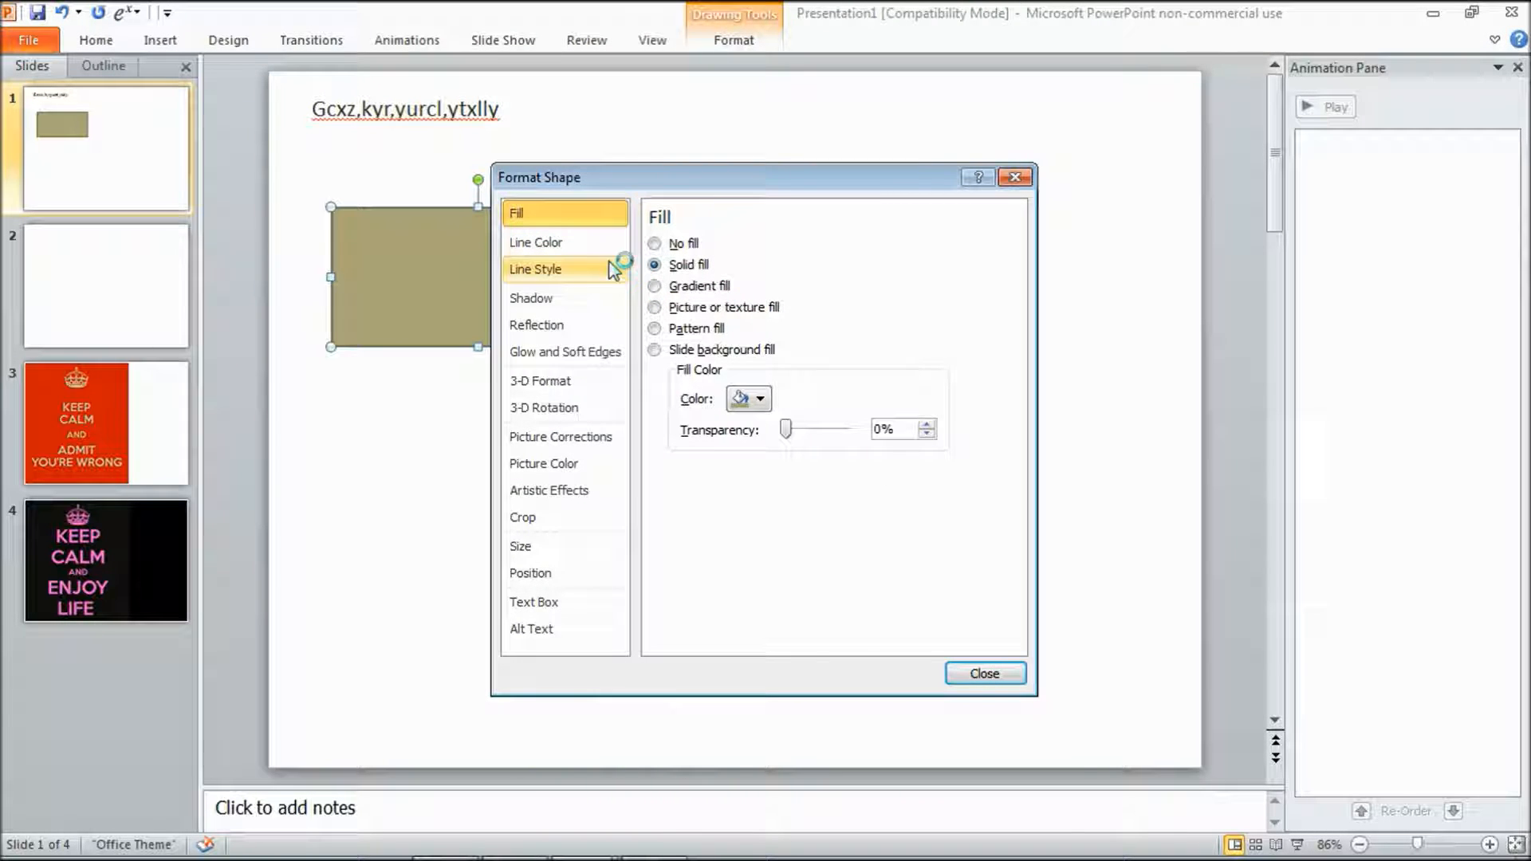
click(580, 381)
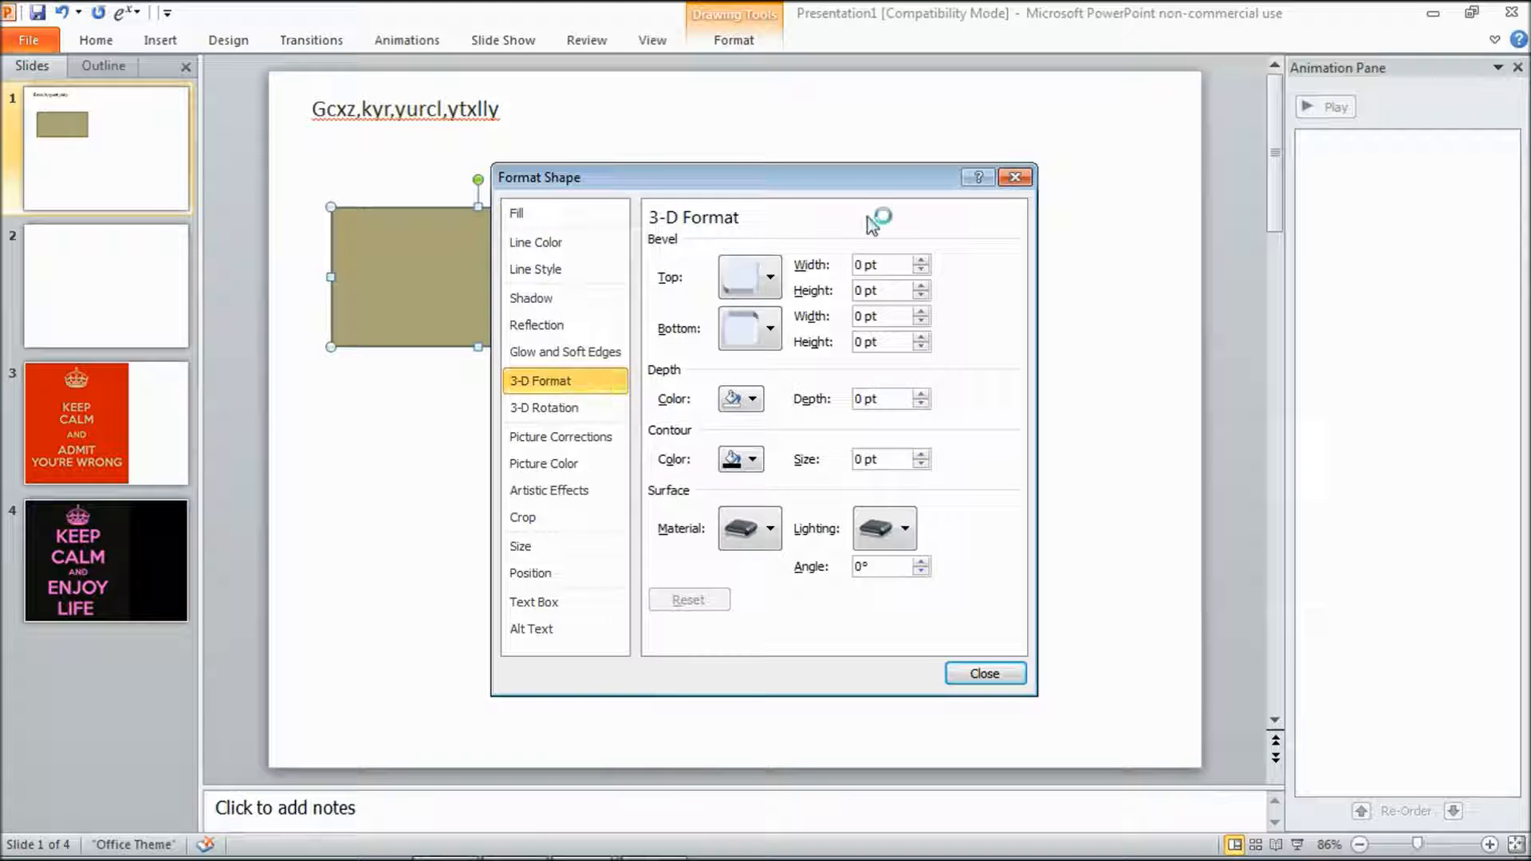
click(921, 260)
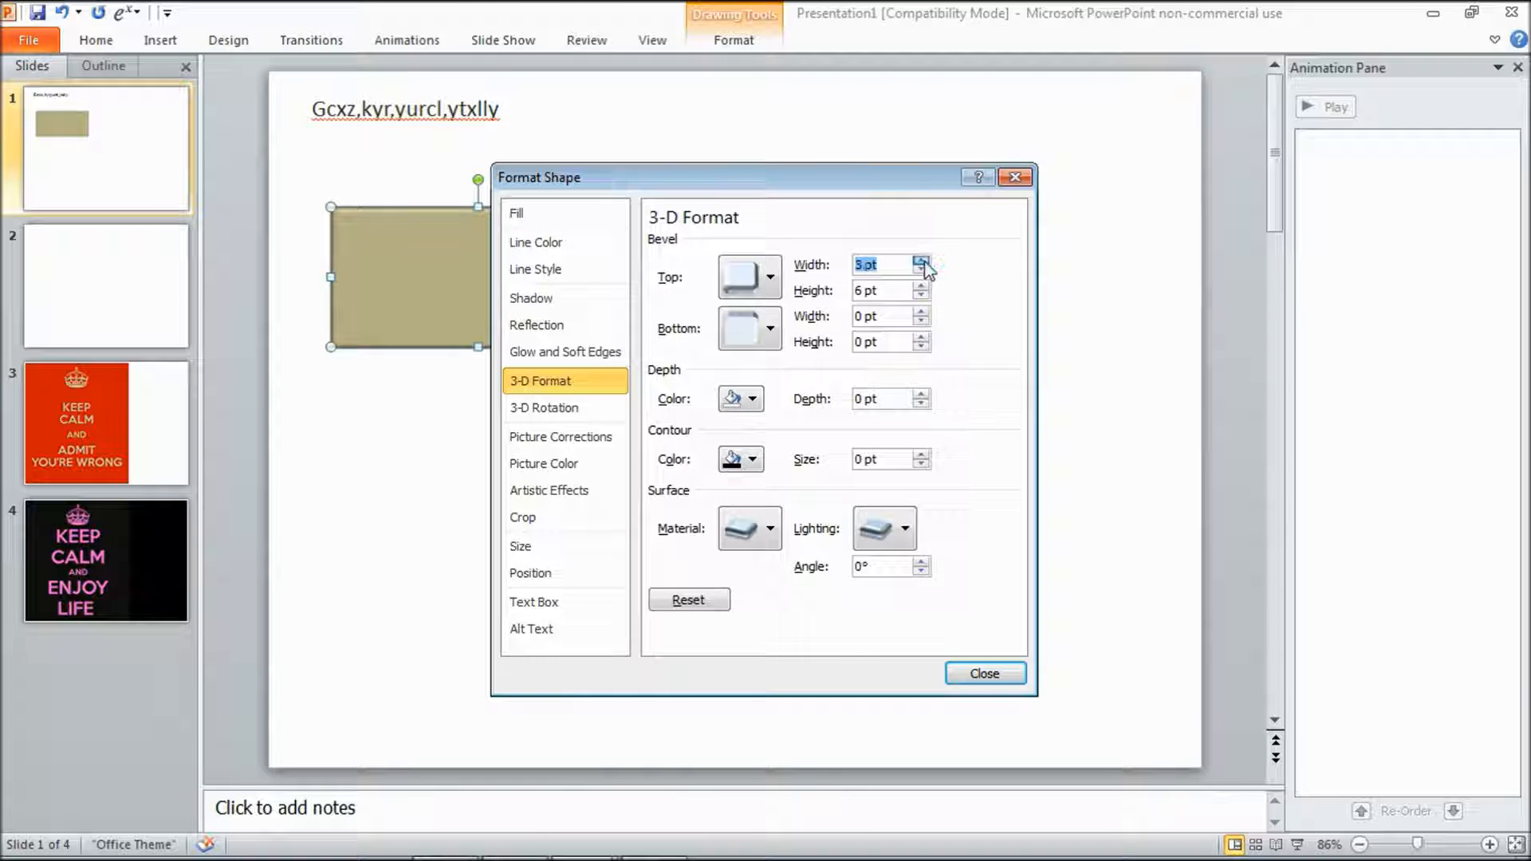
click(921, 260)
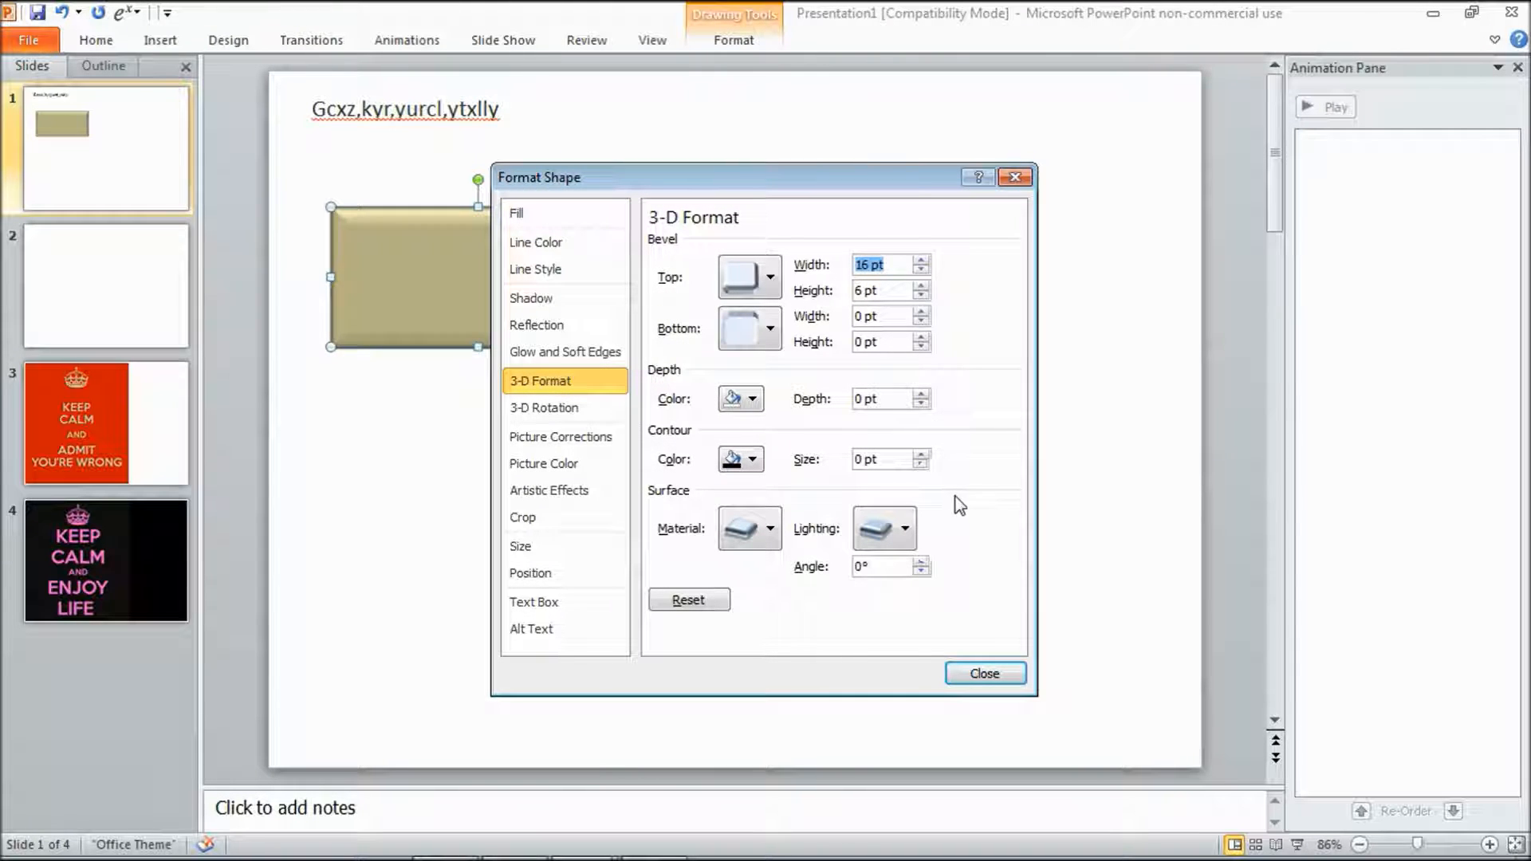
click(921, 287)
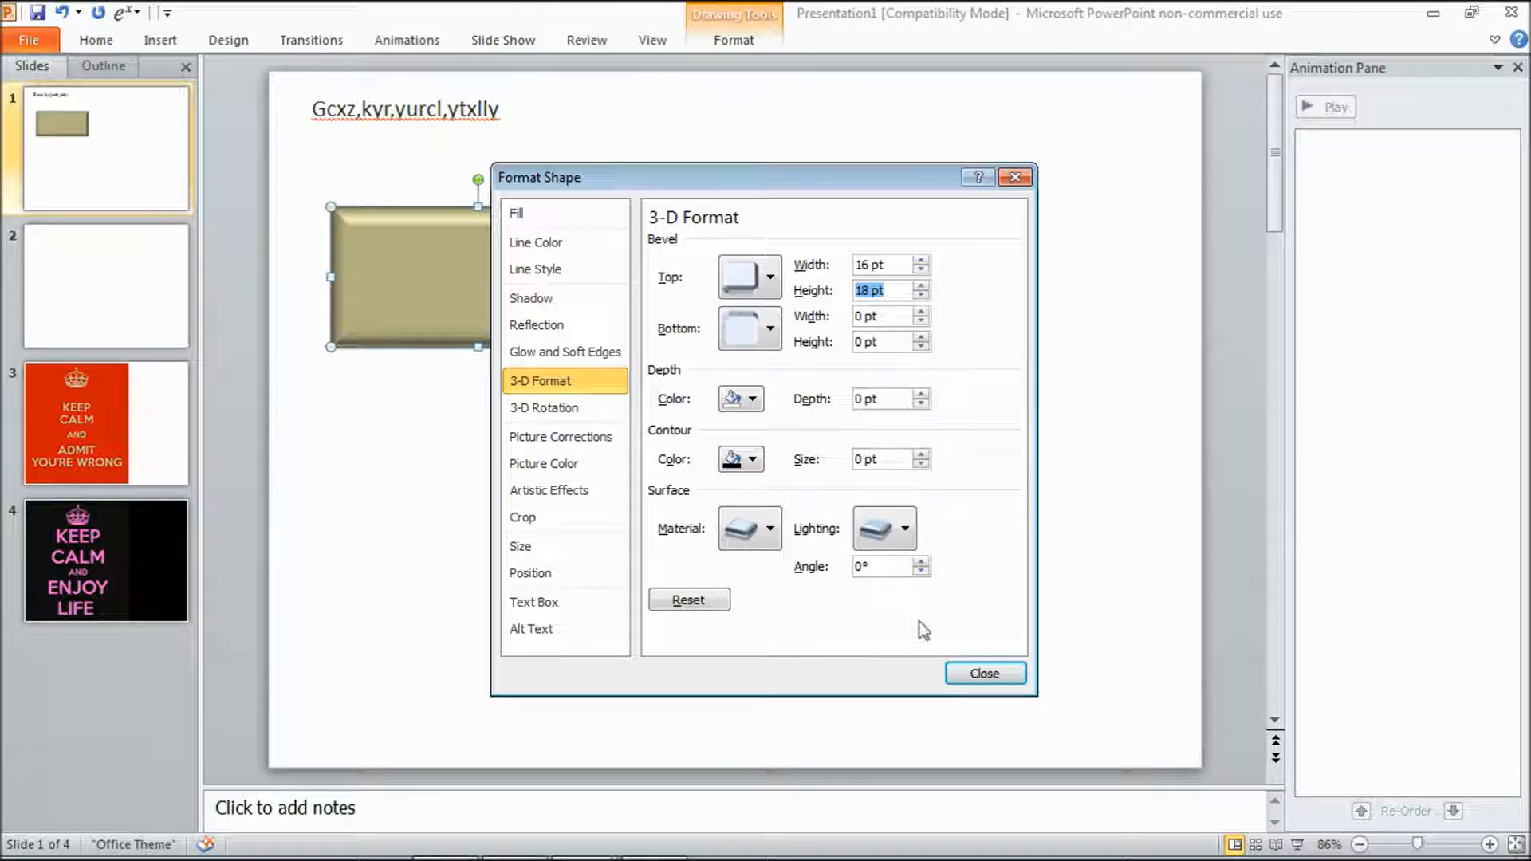
click(984, 672)
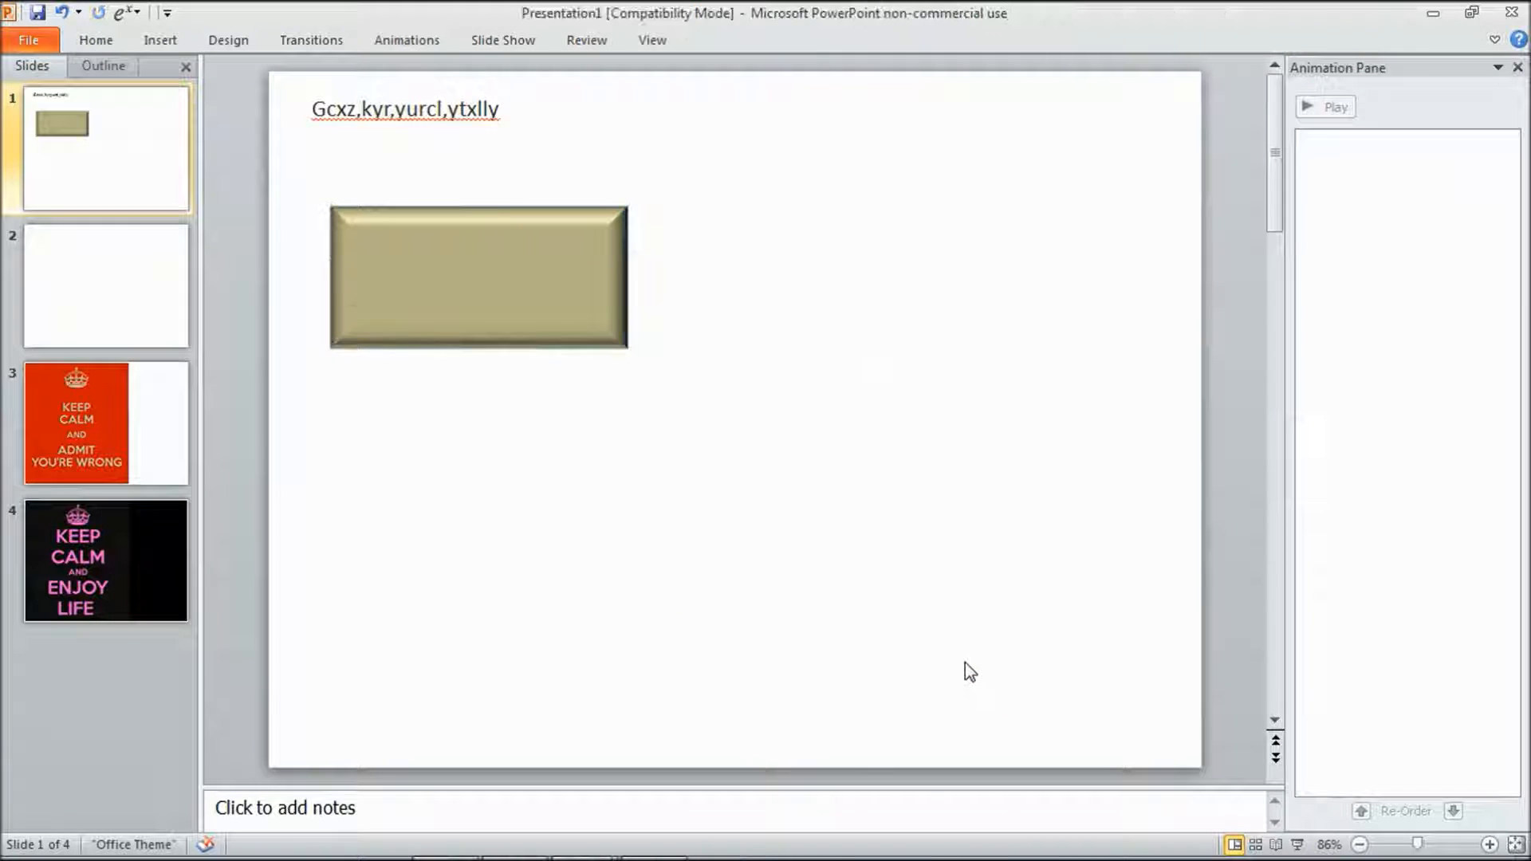
Step: Duplicate the bevelled button and place the copy directly below the original, left-aligned with it, in the slide's lower-left area
click(548, 339)
right_click(548, 334)
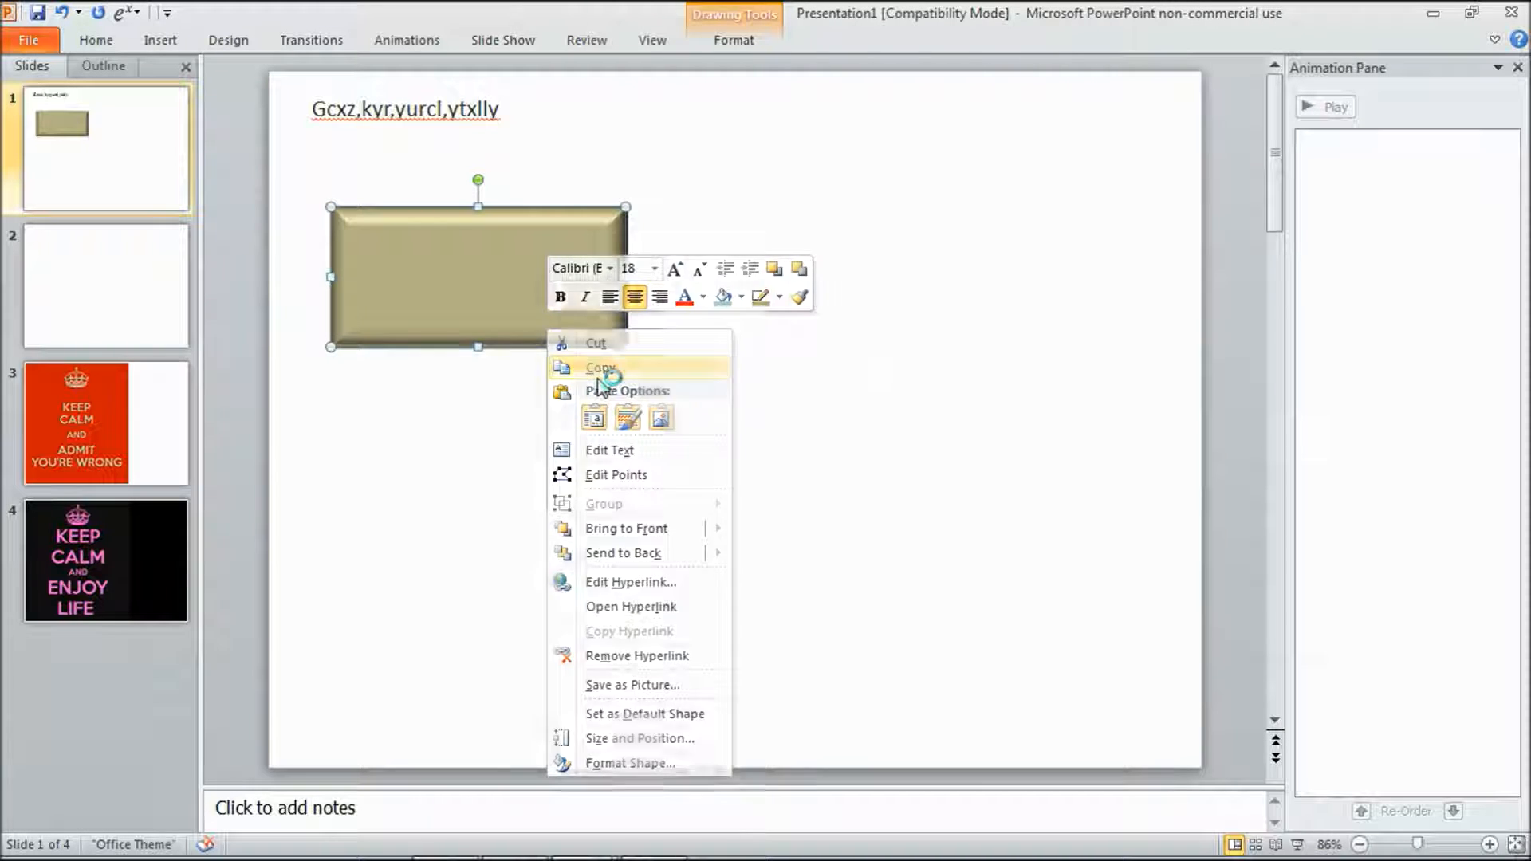
click(599, 369)
right_click(448, 595)
click(494, 682)
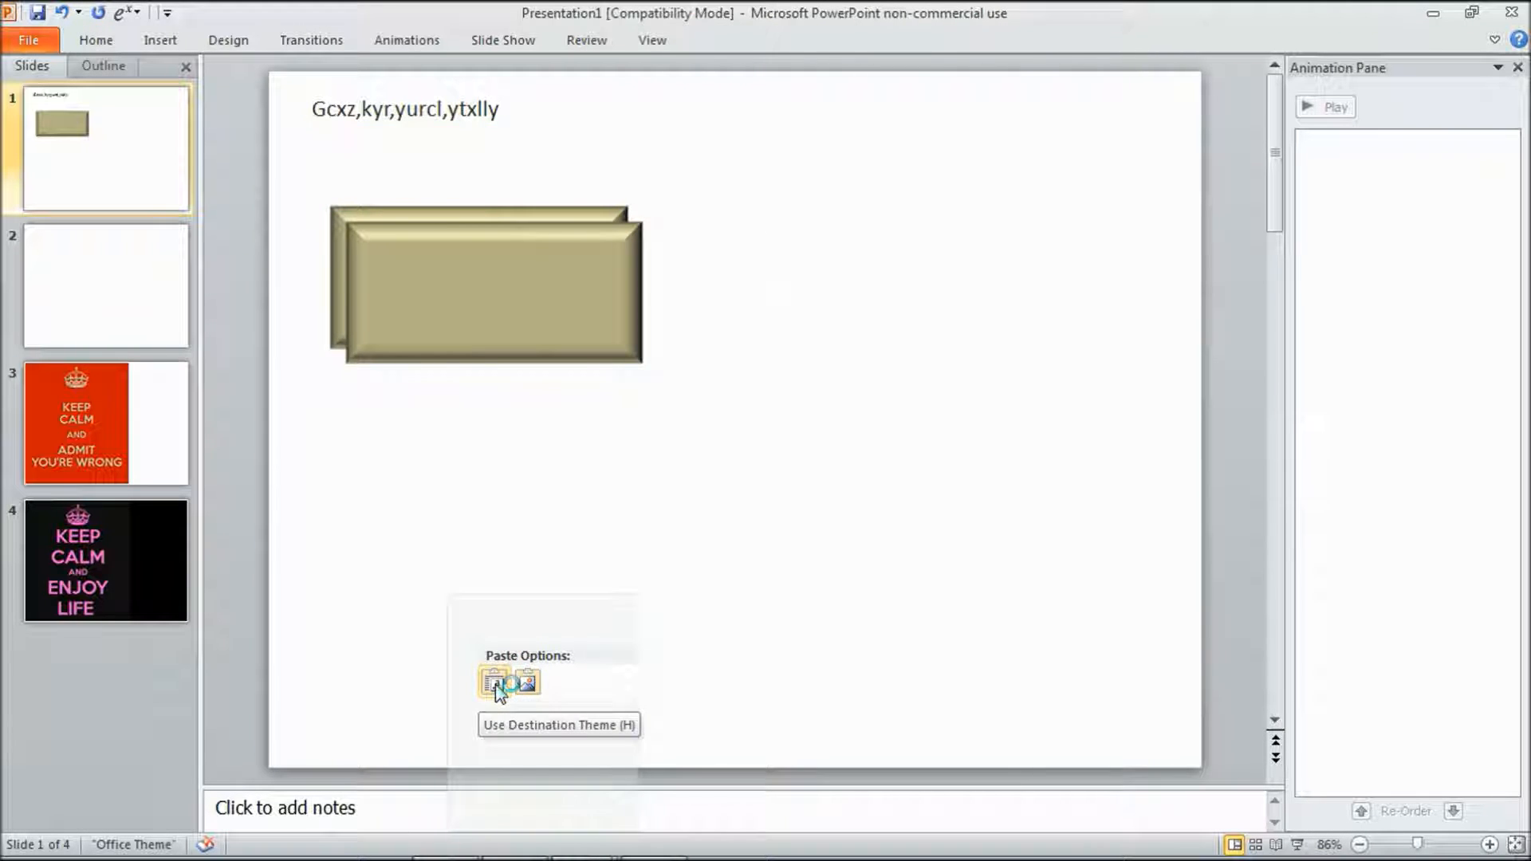
key(Left)
key(Left)
key(Left)
key(Down)
key(Down)
key(Down)
key(Down)
key(Down)
key(Down)
key(Down)
key(Down)
key(Down)
key(Down)
key(Down)
key(Down)
key(Down)
key(Down)
key(Down)
key(Down)
key(Down)
key(Down)
key(Down)
key(Down)
key(Down)
key(Down)
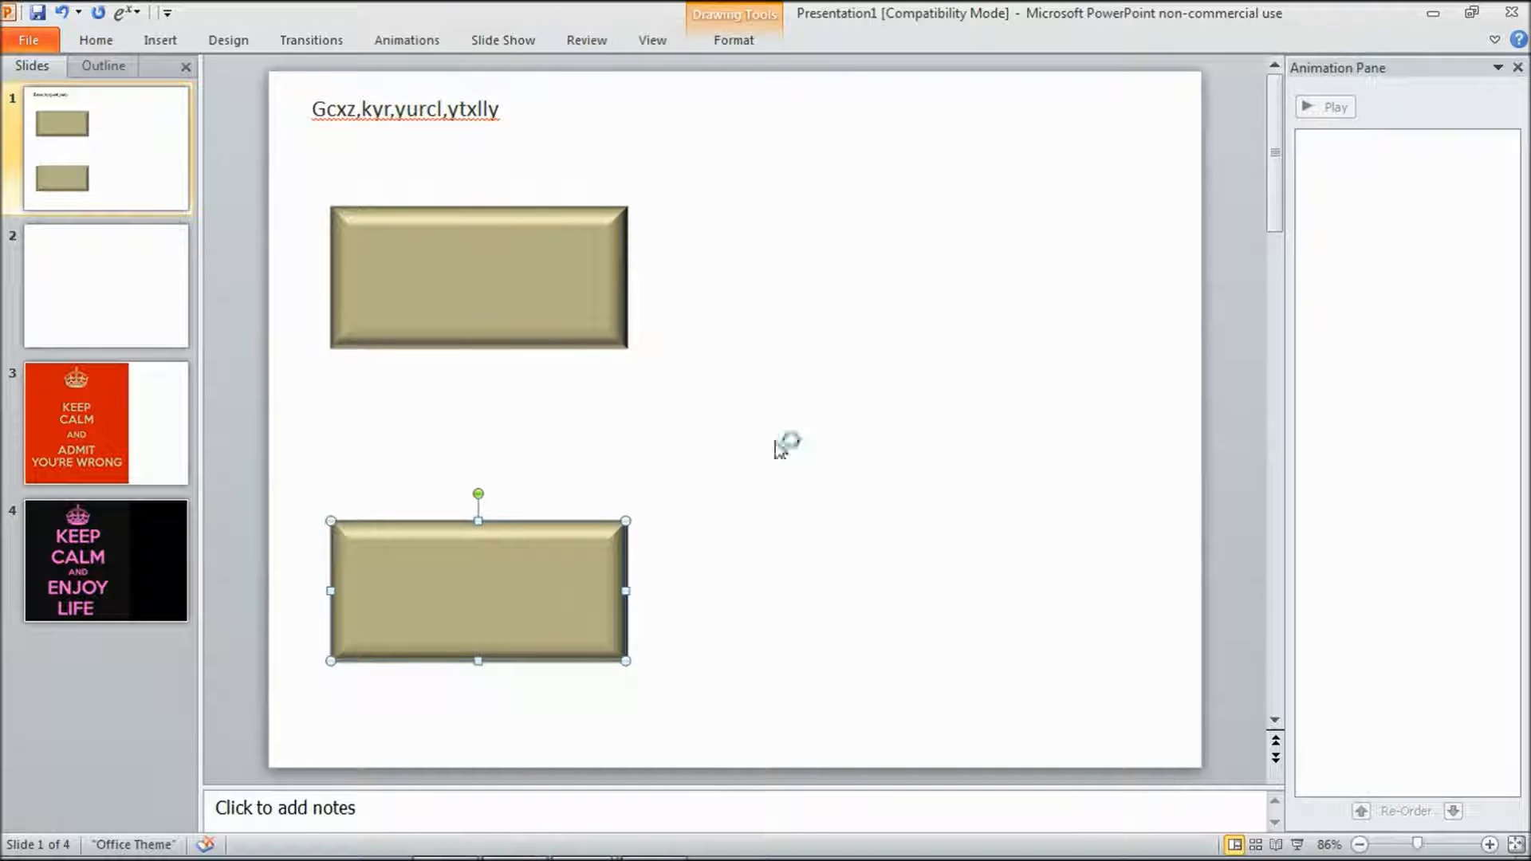
Step: Paste another copy of the button and place it in the slide's lower-right area, level with the lower-left button
right_click(817, 441)
click(871, 532)
key(Left)
key(Left)
key(Down)
key(Down)
key(Down)
key(Down)
key(Down)
key(Down)
key(Down)
key(Down)
key(Down)
key(Down)
key(Down)
key(Down)
key(Down)
key(Down)
key(Down)
key(Down)
key(Down)
key(Down)
key(Down)
key(Down)
key(Down)
key(Down)
key(Down)
key(Down)
key(Down)
key(Down)
key(Down)
key(Down)
key(Down)
key(Down)
key(Down)
key(Down)
key(Down)
key(Down)
key(Down)
key(Down)
key(Down)
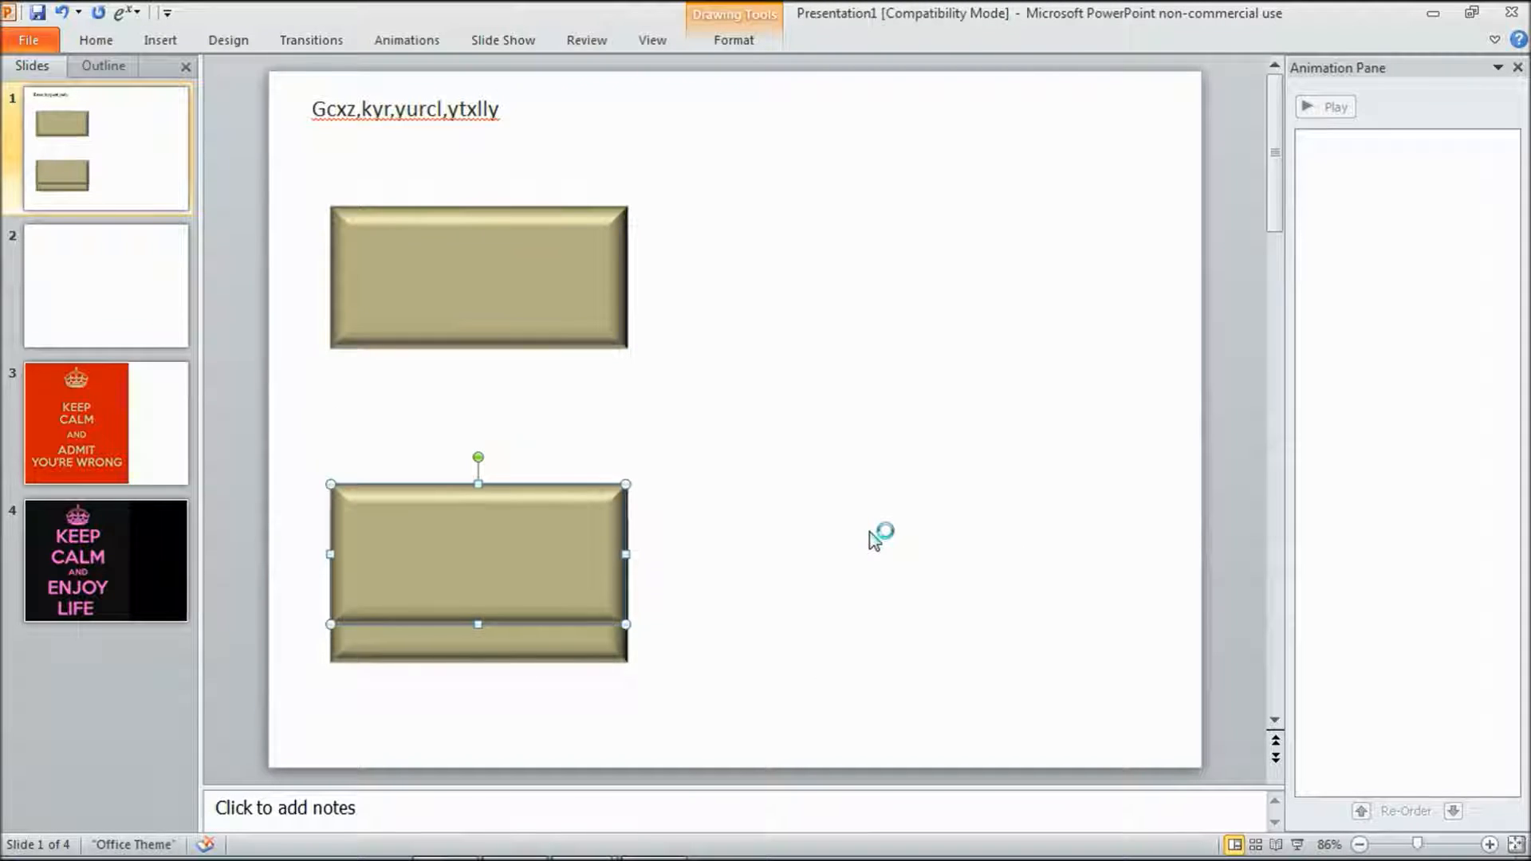
key(Right)
key(Right)
key(Right)
key(Right)
key(Right)
key(Right)
key(Right)
key(Right)
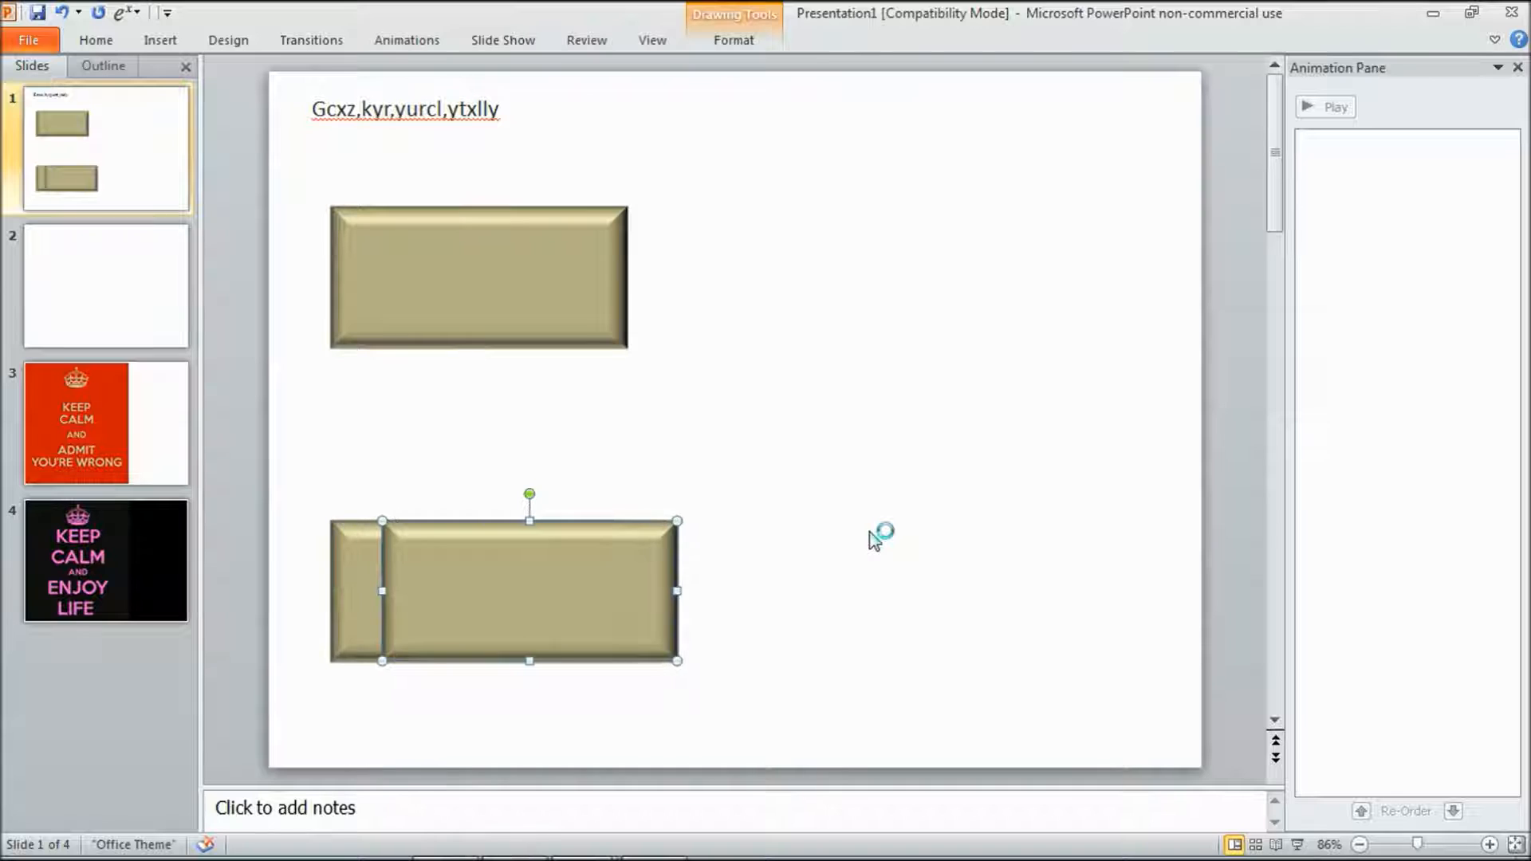
key(Right)
key(Right)
key(Right)
key(Right)
key(Right)
key(Right)
key(Right)
key(Right)
key(Right)
key(Right)
key(Right)
key(Right)
key(Right)
key(Right)
key(Right)
key(Right)
key(Right)
key(Right)
key(Right)
key(Right)
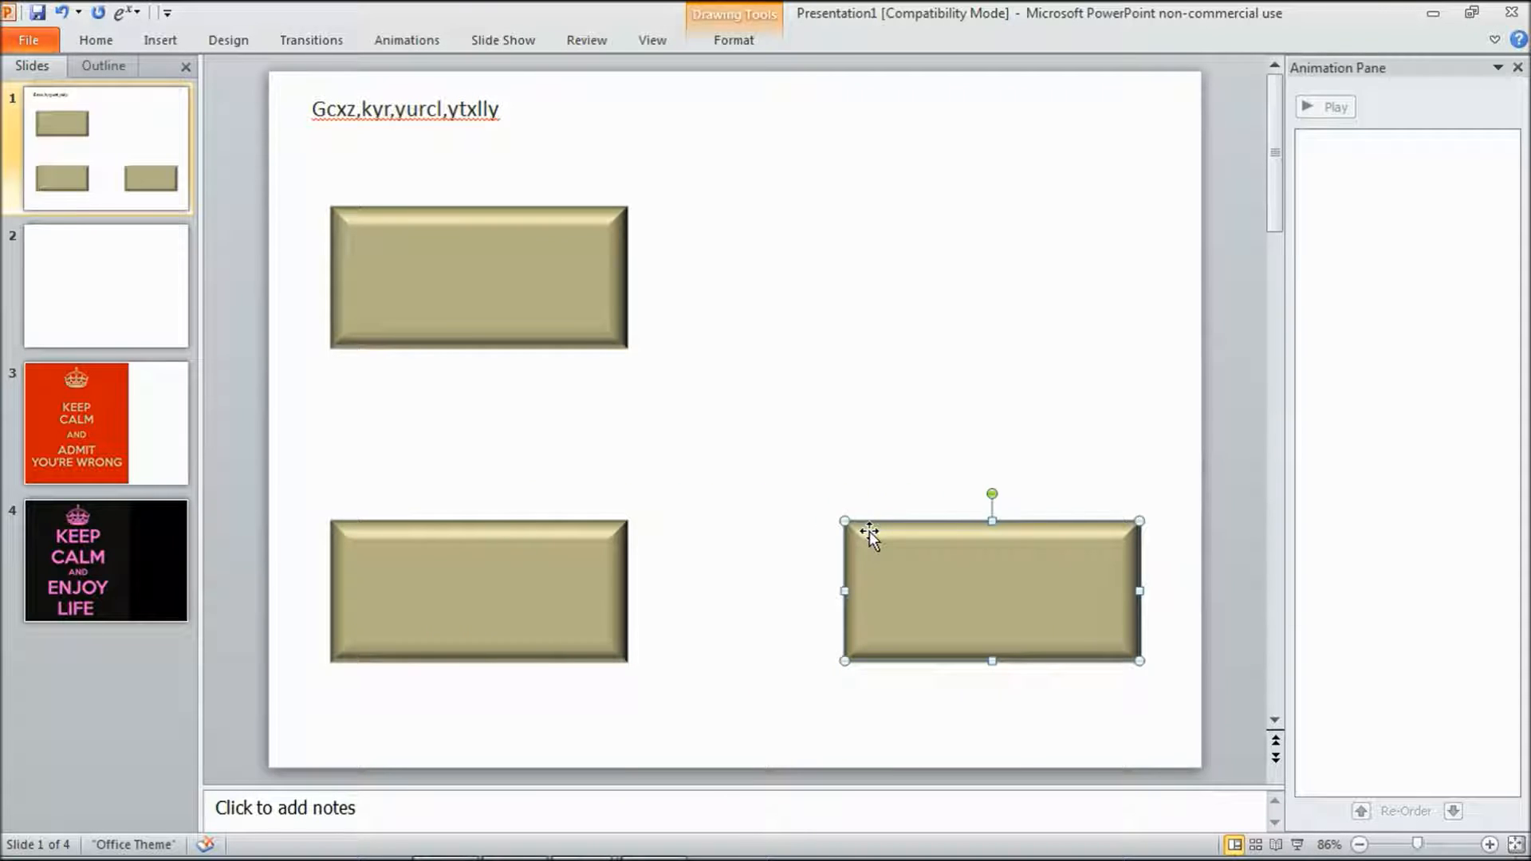
key(Right)
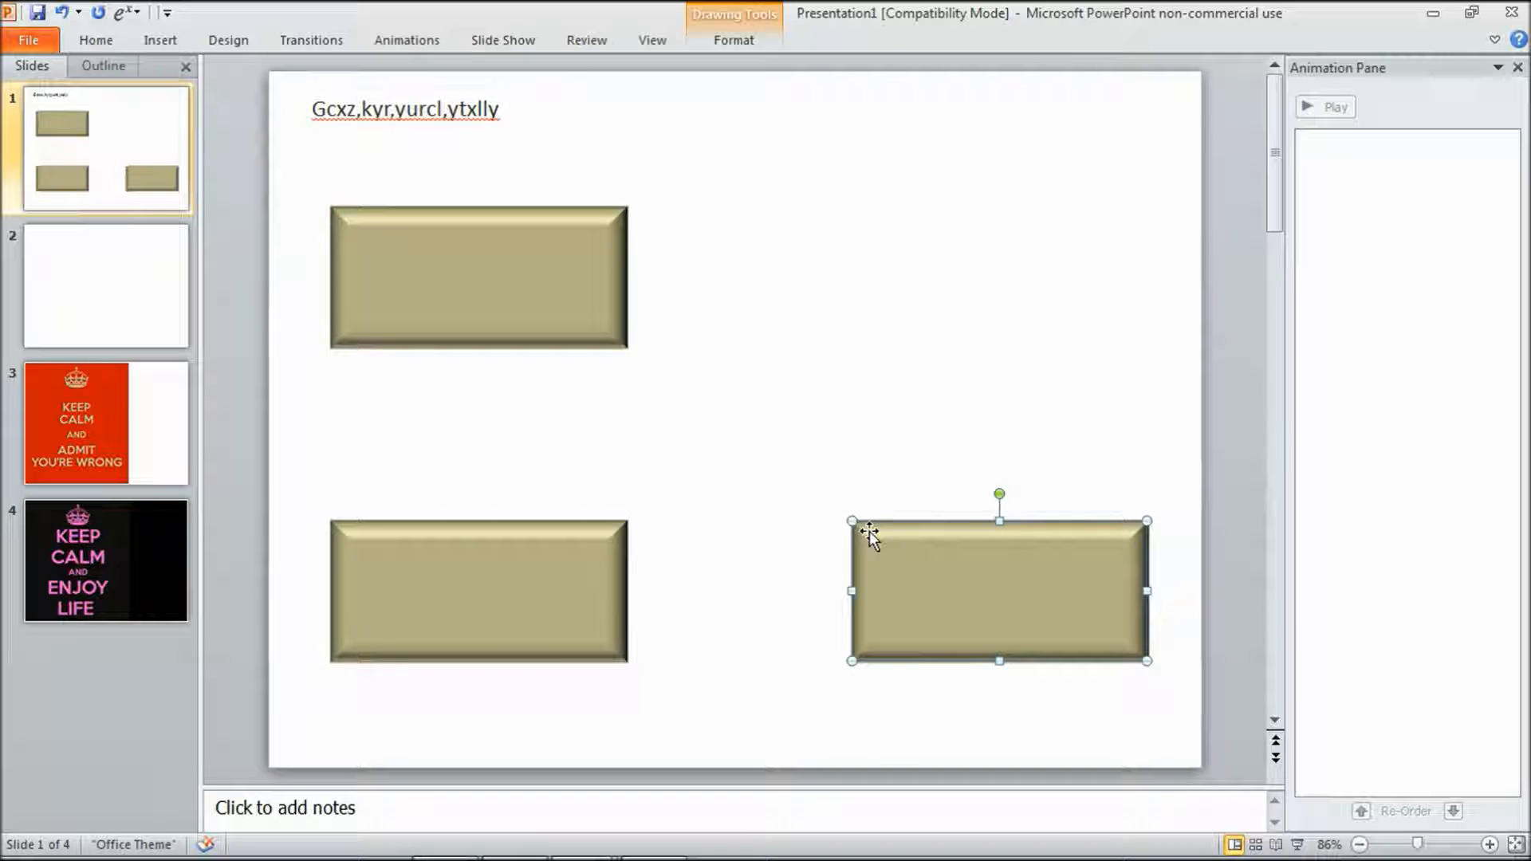
Step: Paste a further copy of the button and place it in the slide's upper-right area, level with the original button
right_click(786, 396)
click(831, 481)
key(Up)
key(Up)
key(Right)
key(Right)
key(Right)
key(Right)
key(Right)
key(Right)
key(Right)
key(Right)
key(Right)
key(Right)
key(Right)
key(Right)
key(Right)
key(Right)
key(Right)
key(Right)
key(Right)
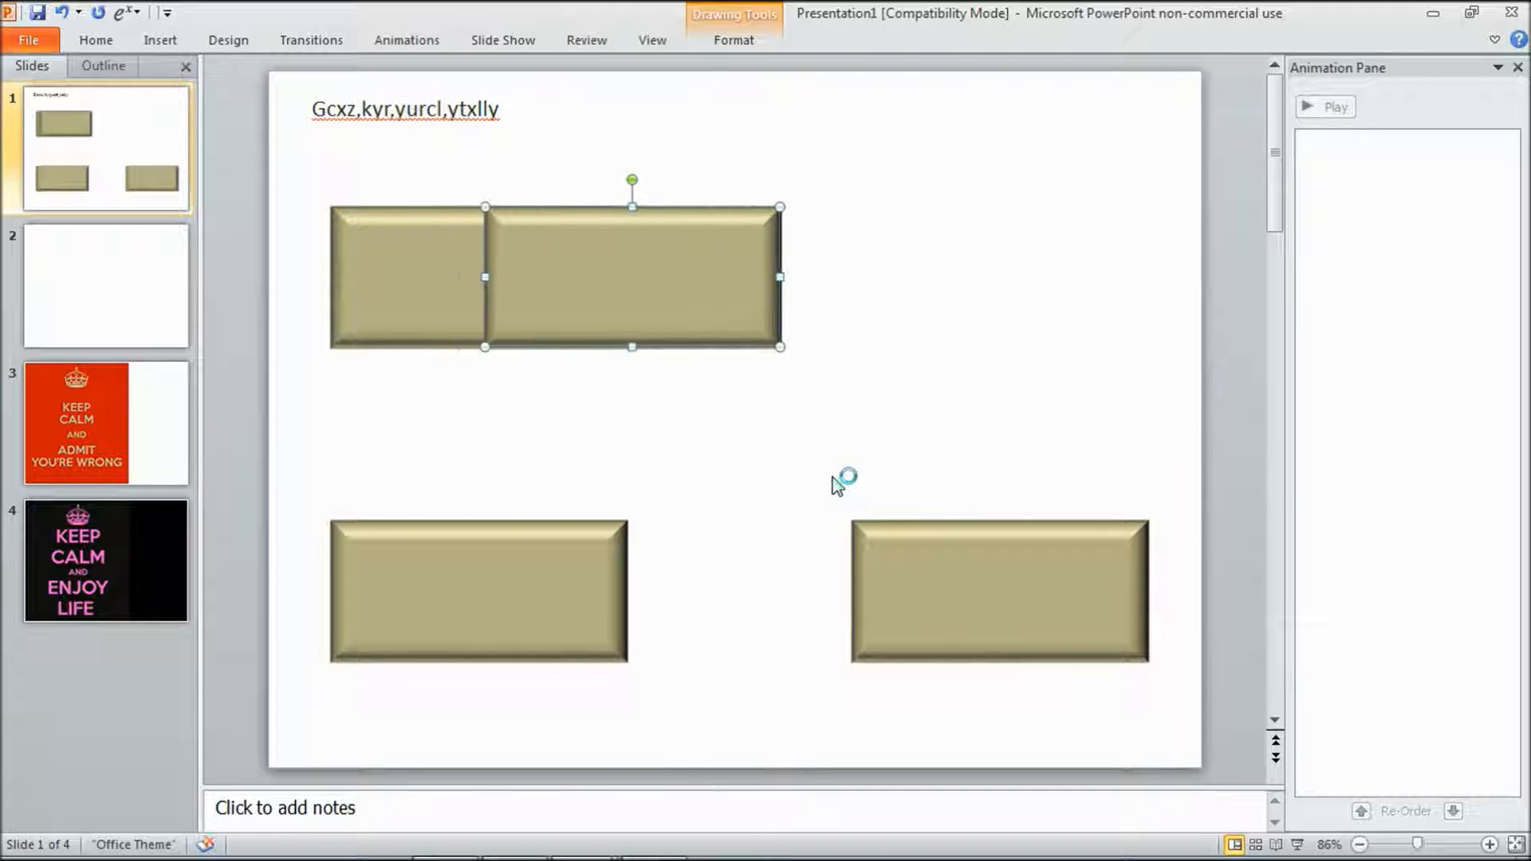
key(Right)
key(Right)
key(Right)
key(Right)
key(Right)
key(Right)
key(Right)
key(Right)
key(Right)
key(Right)
key(Right)
key(Right)
key(Right)
key(Right)
key(Right)
key(Right)
key(Right)
key(Right)
key(Right)
key(Right)
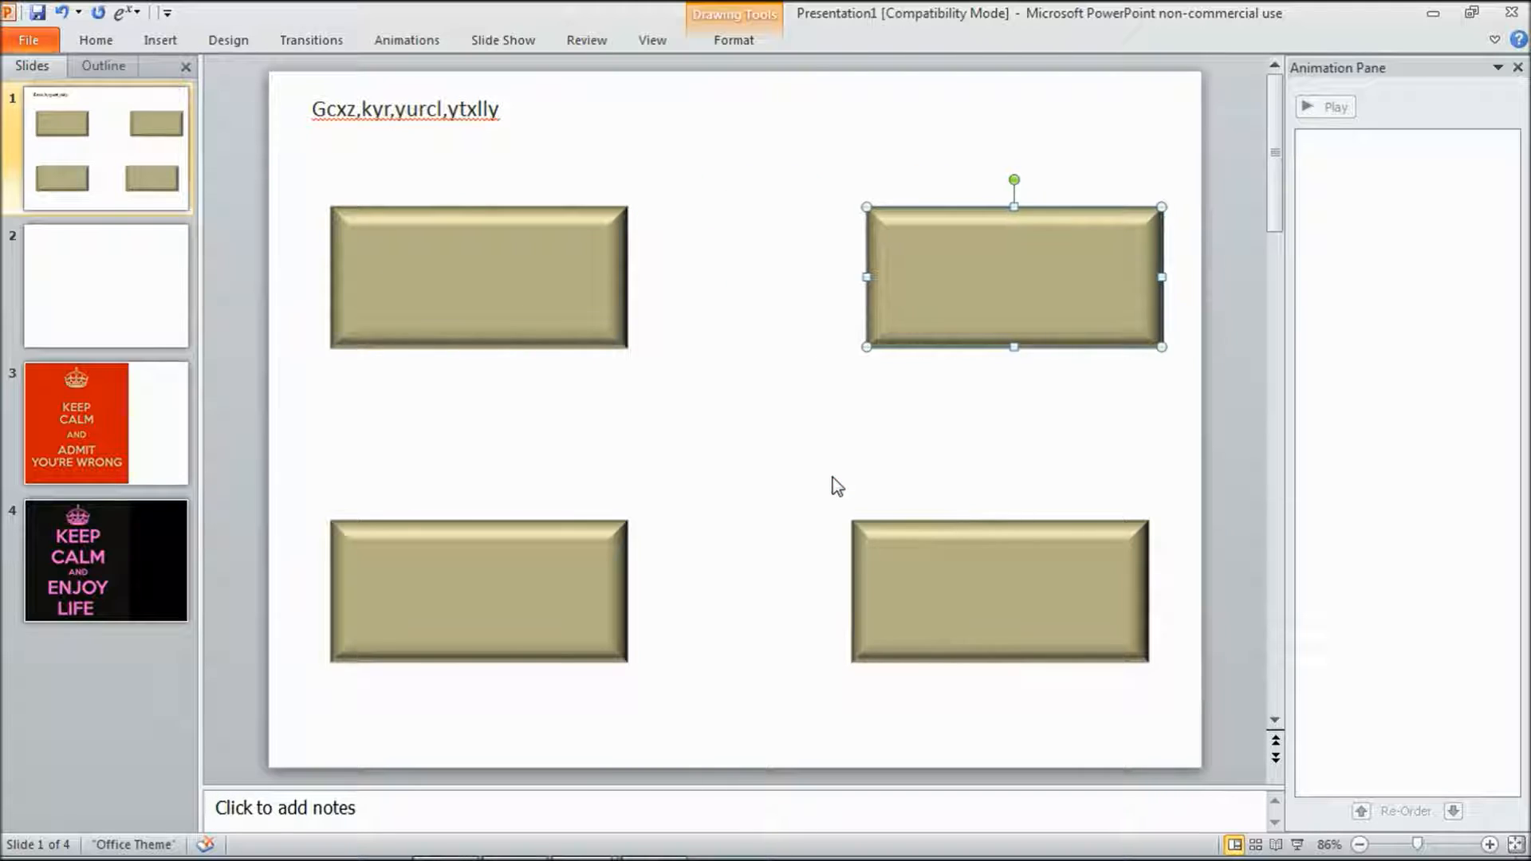
Step: Align the slide's upper-right button with the edges of the button below it and change its hyperlink to Slide 4
key(Left)
key(Left)
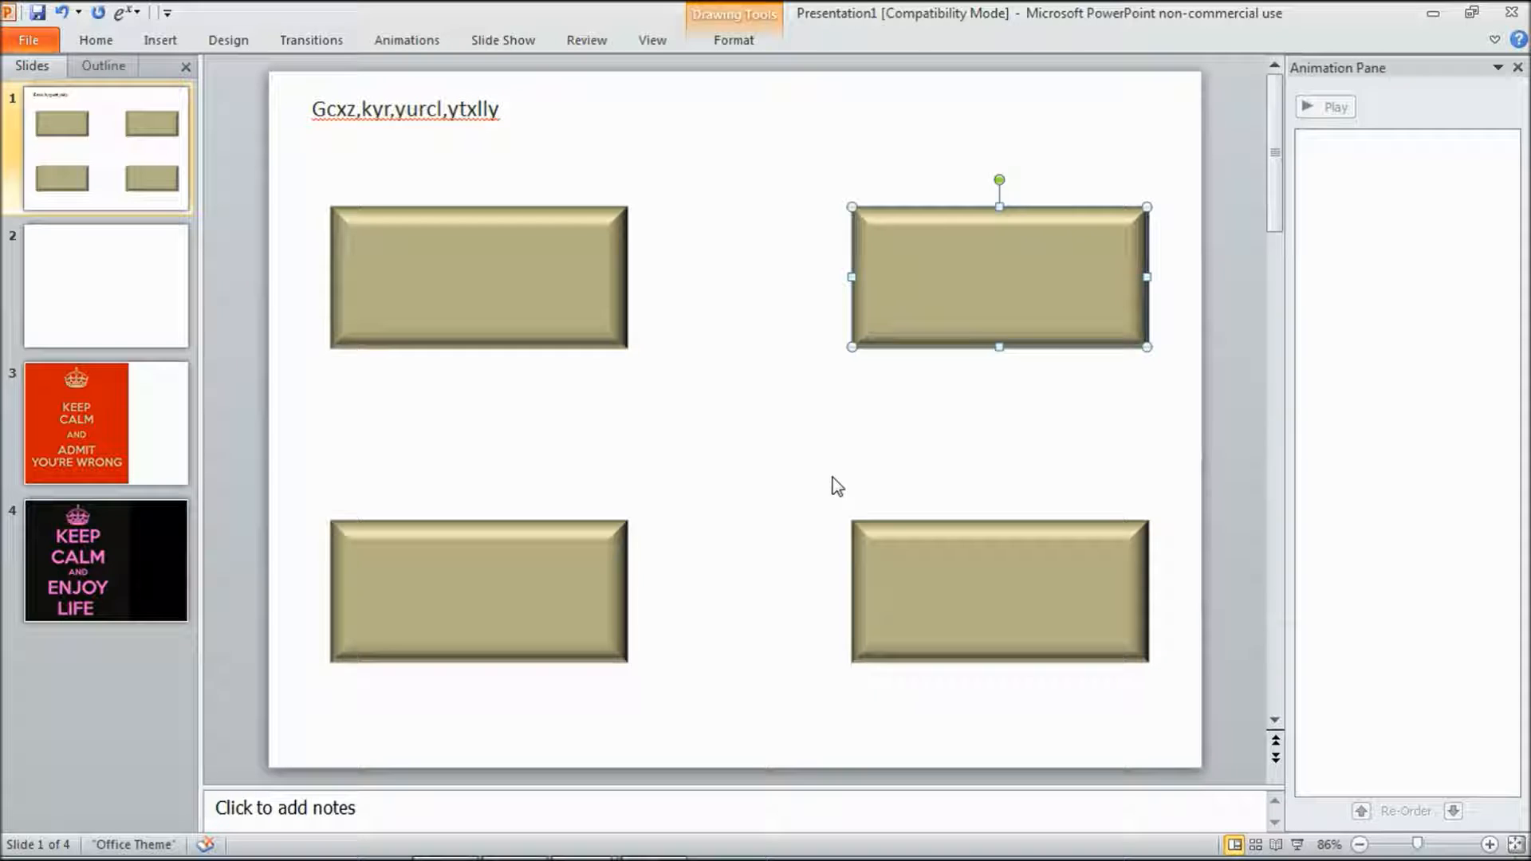
right_click(968, 281)
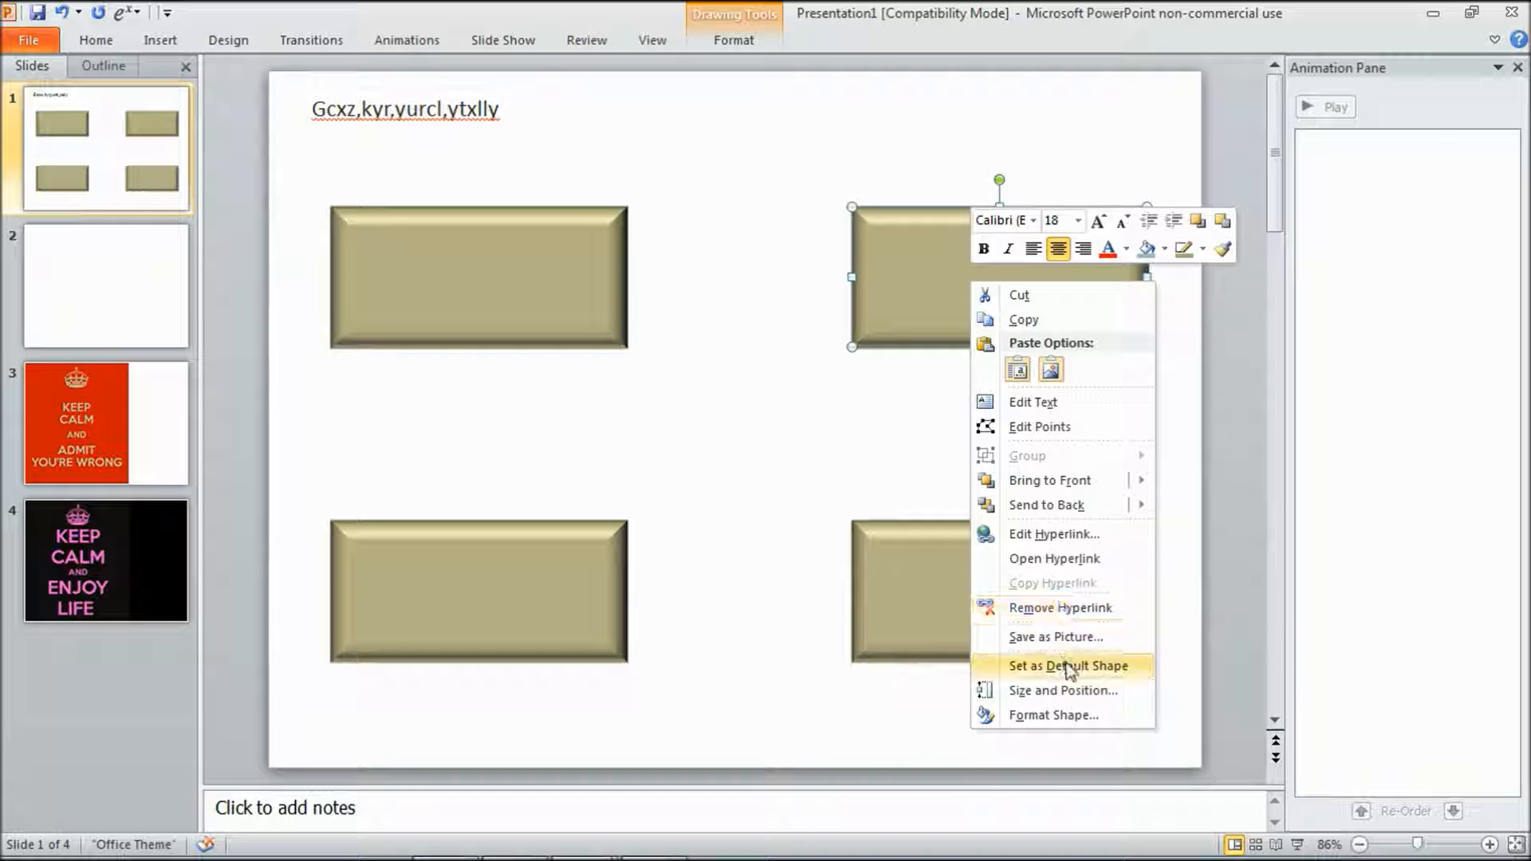
click(1033, 534)
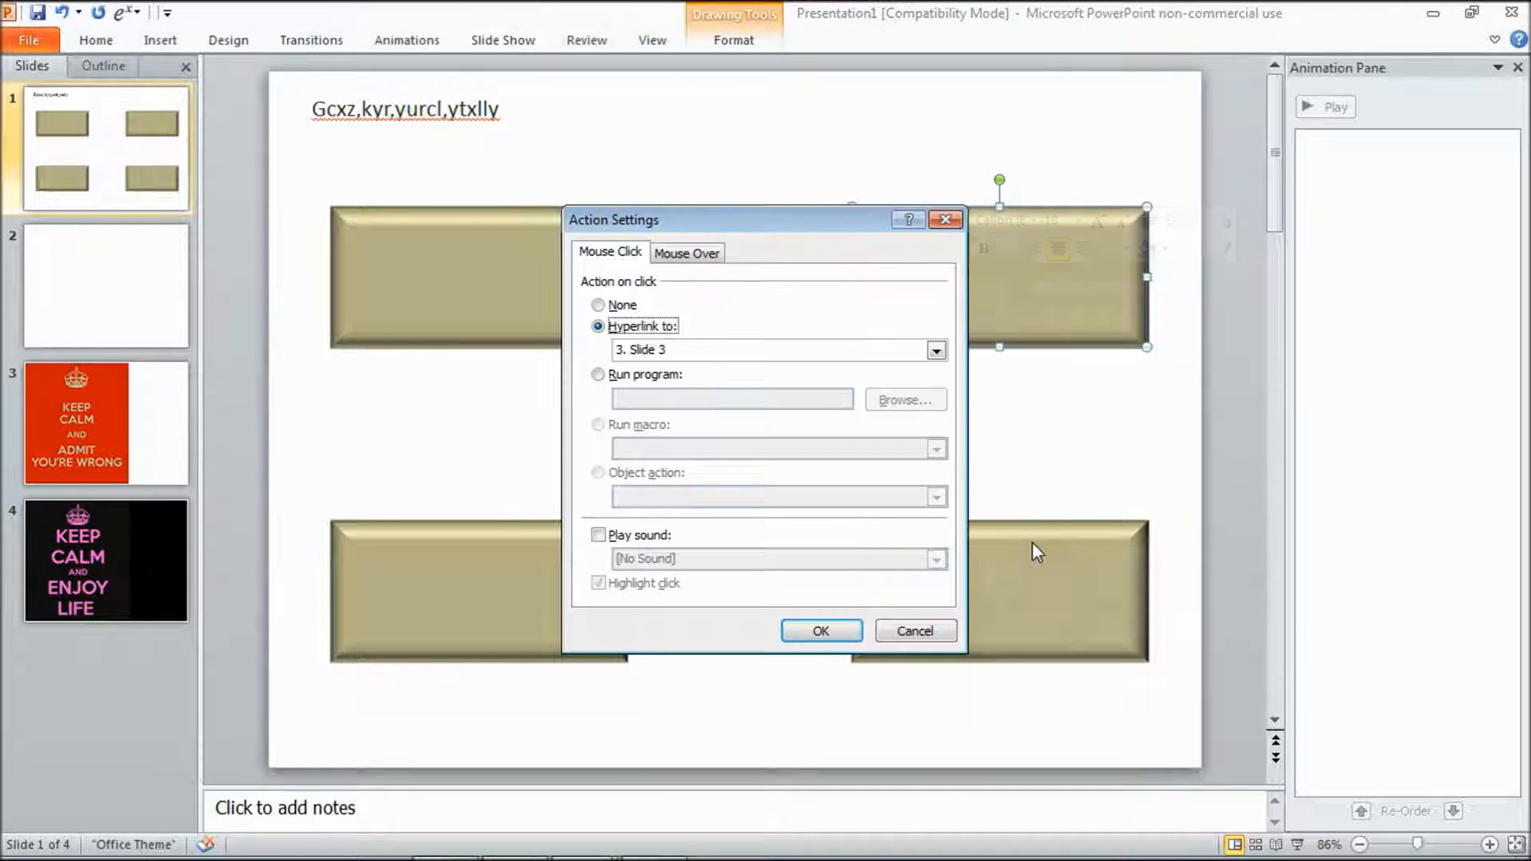
click(936, 351)
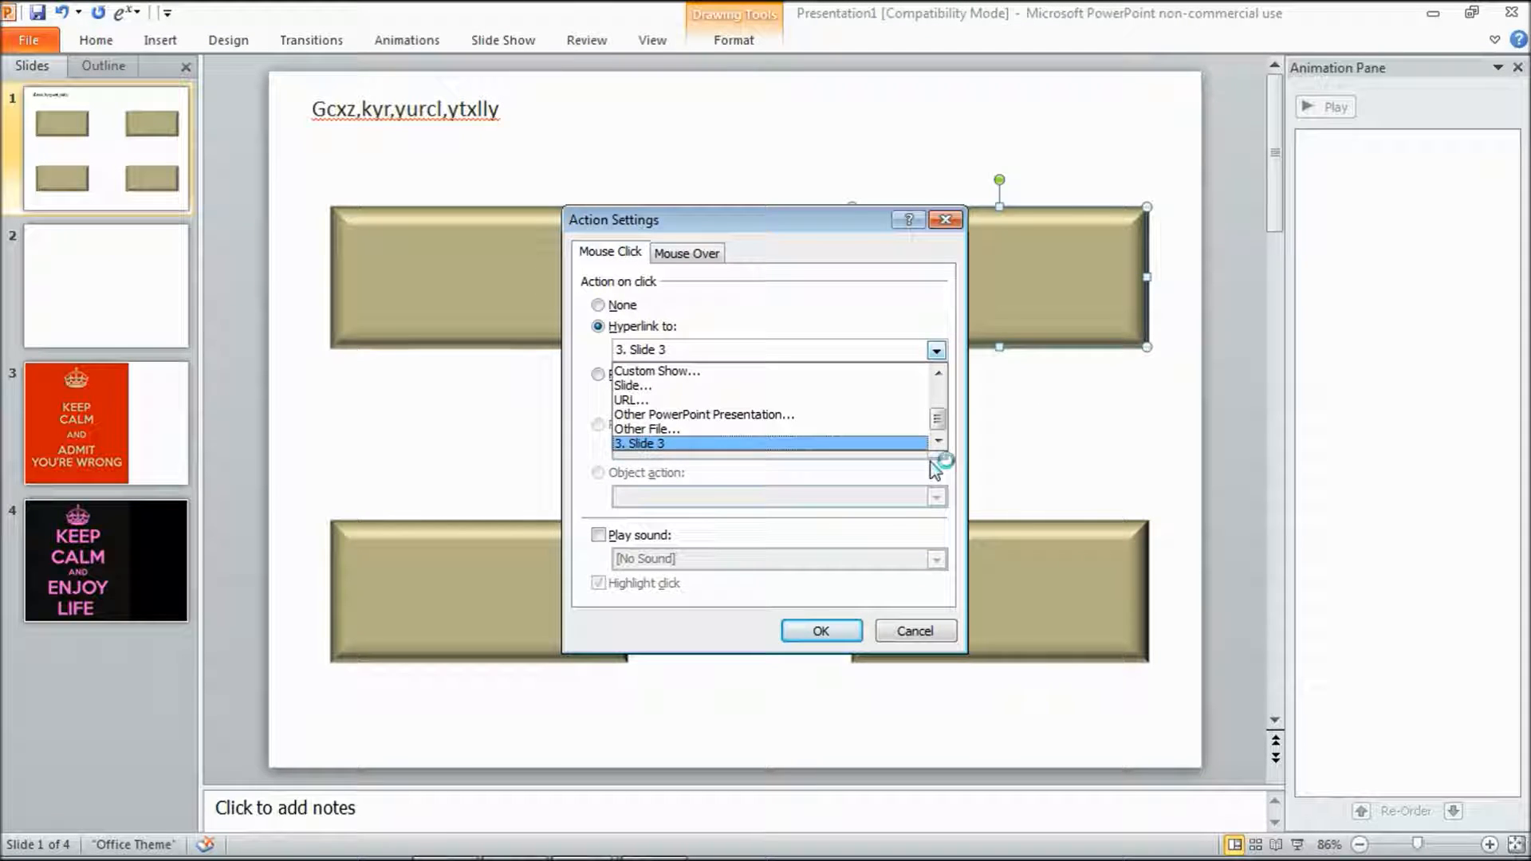
click(938, 373)
click(937, 440)
click(939, 373)
click(939, 372)
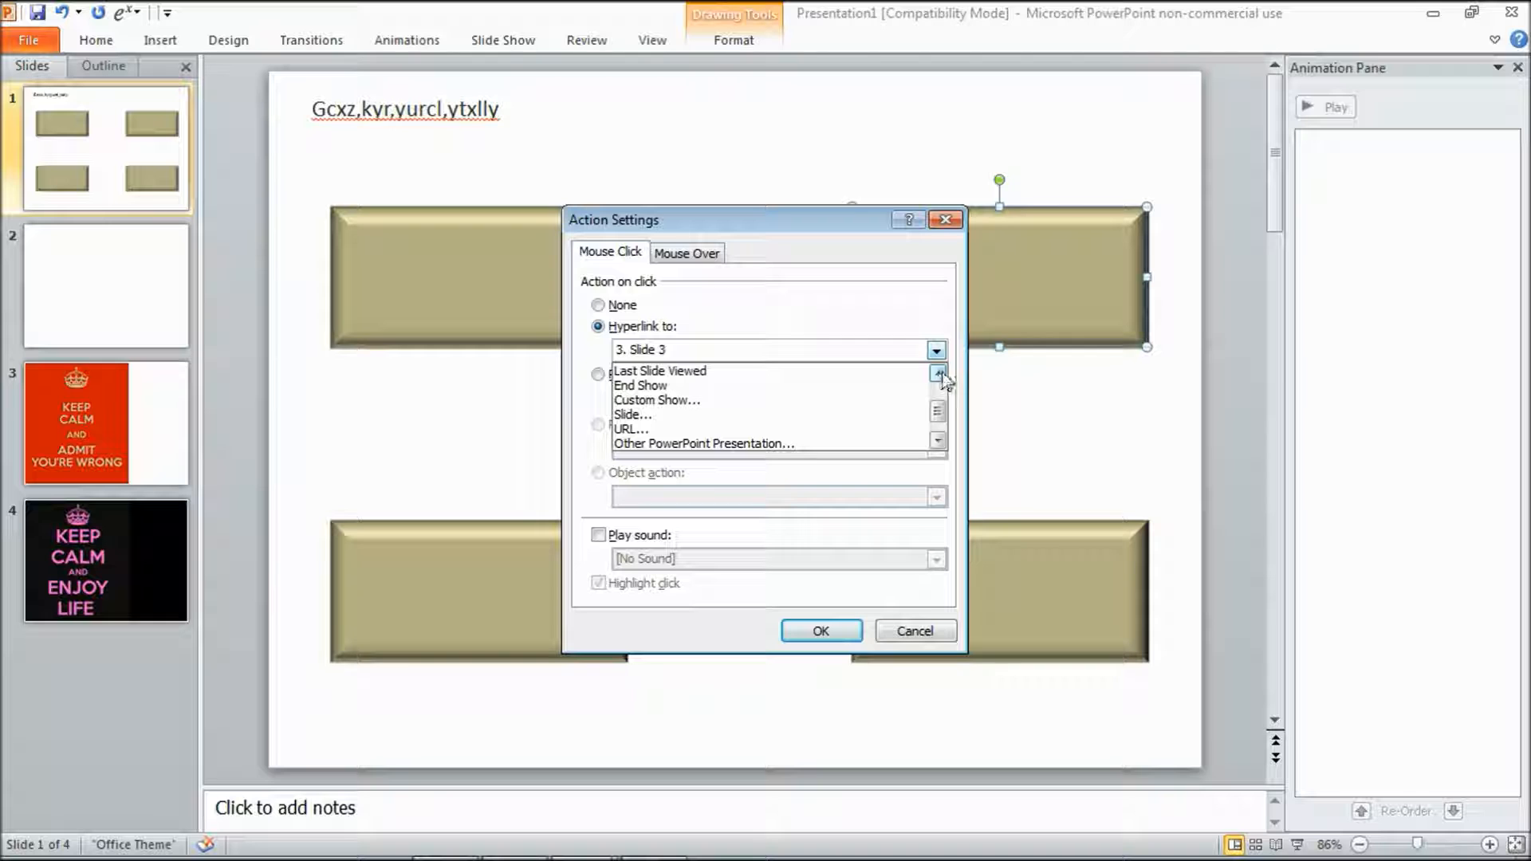
click(868, 416)
click(726, 290)
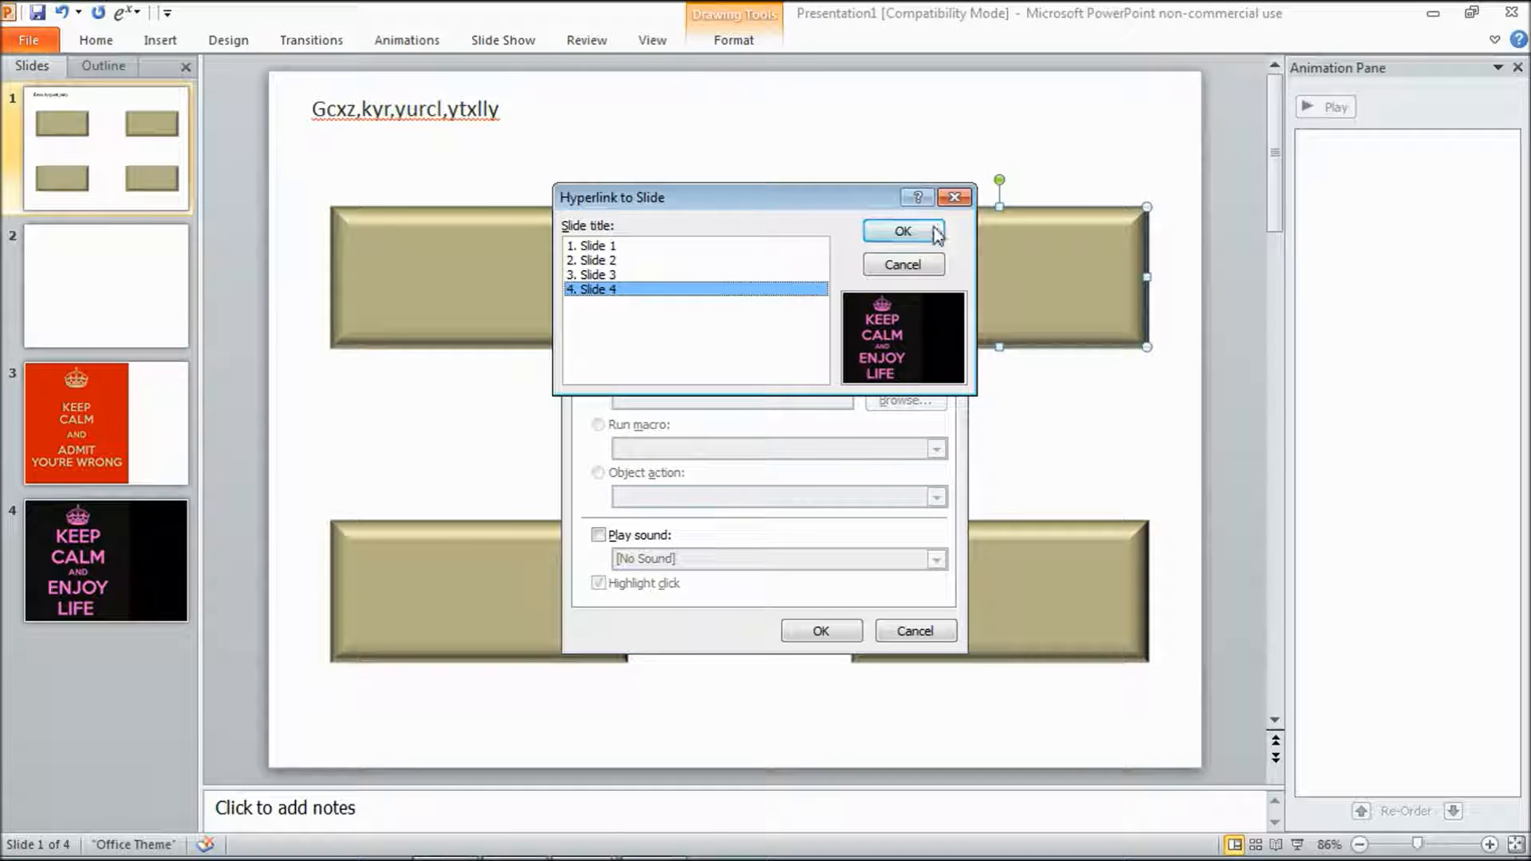
click(902, 231)
click(821, 631)
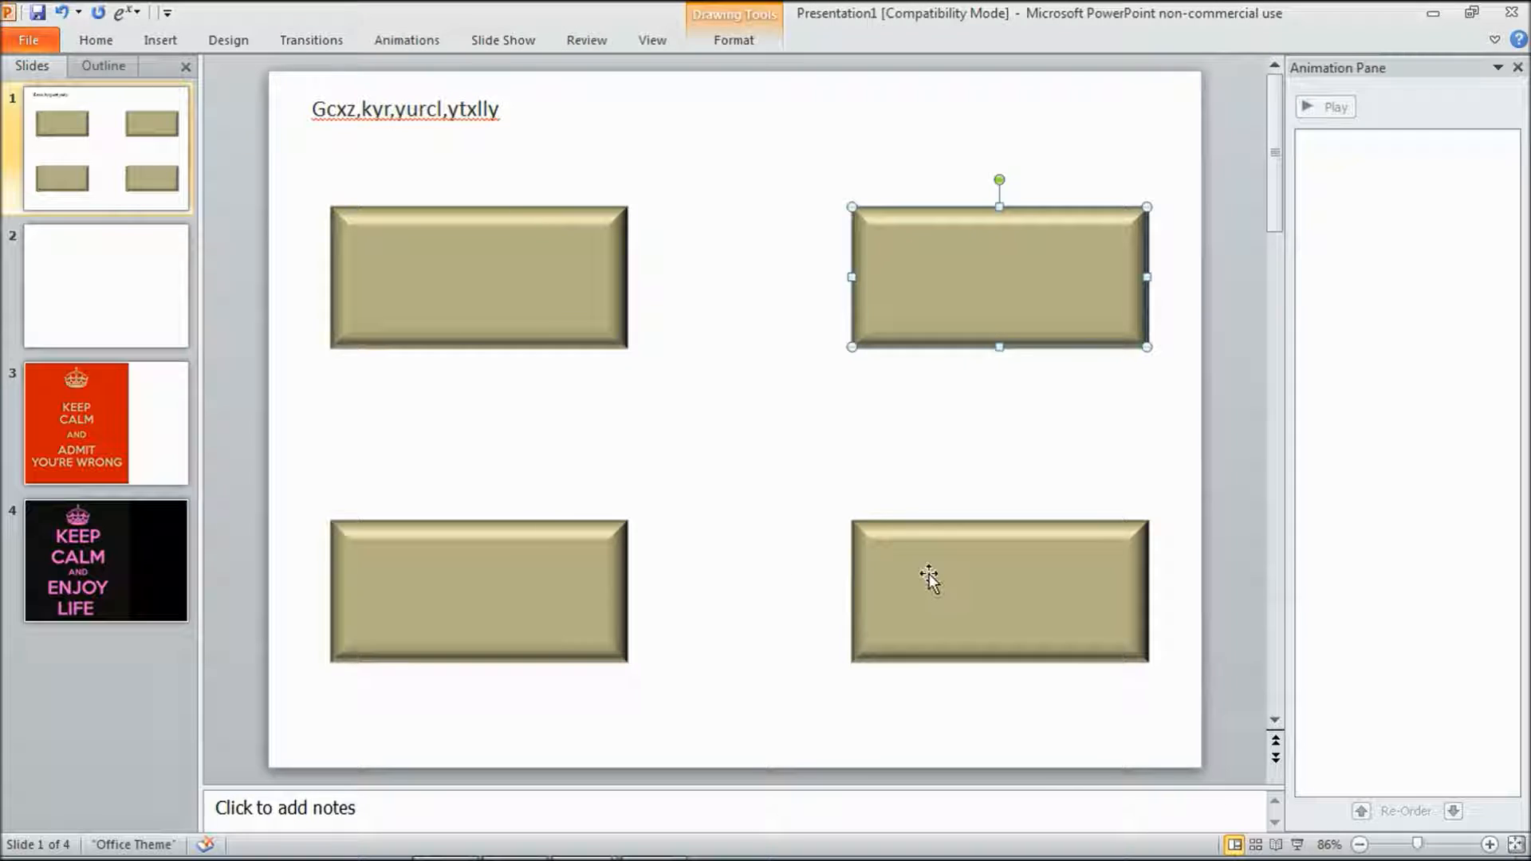
click(743, 342)
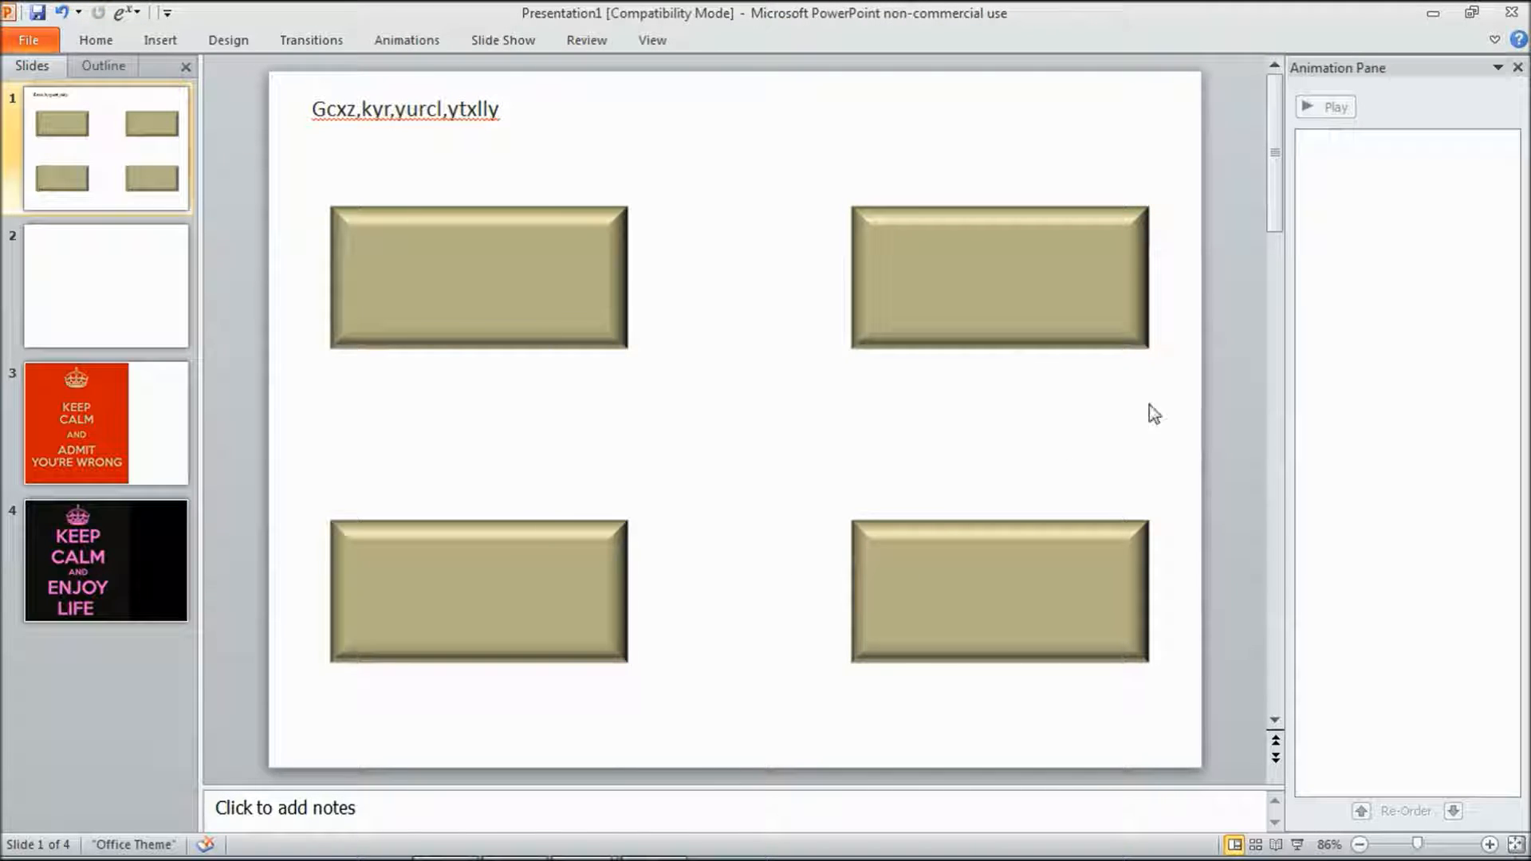
Step: Add the text "right" inside the slide's upper-right answer button
click(1007, 298)
right_click(1008, 298)
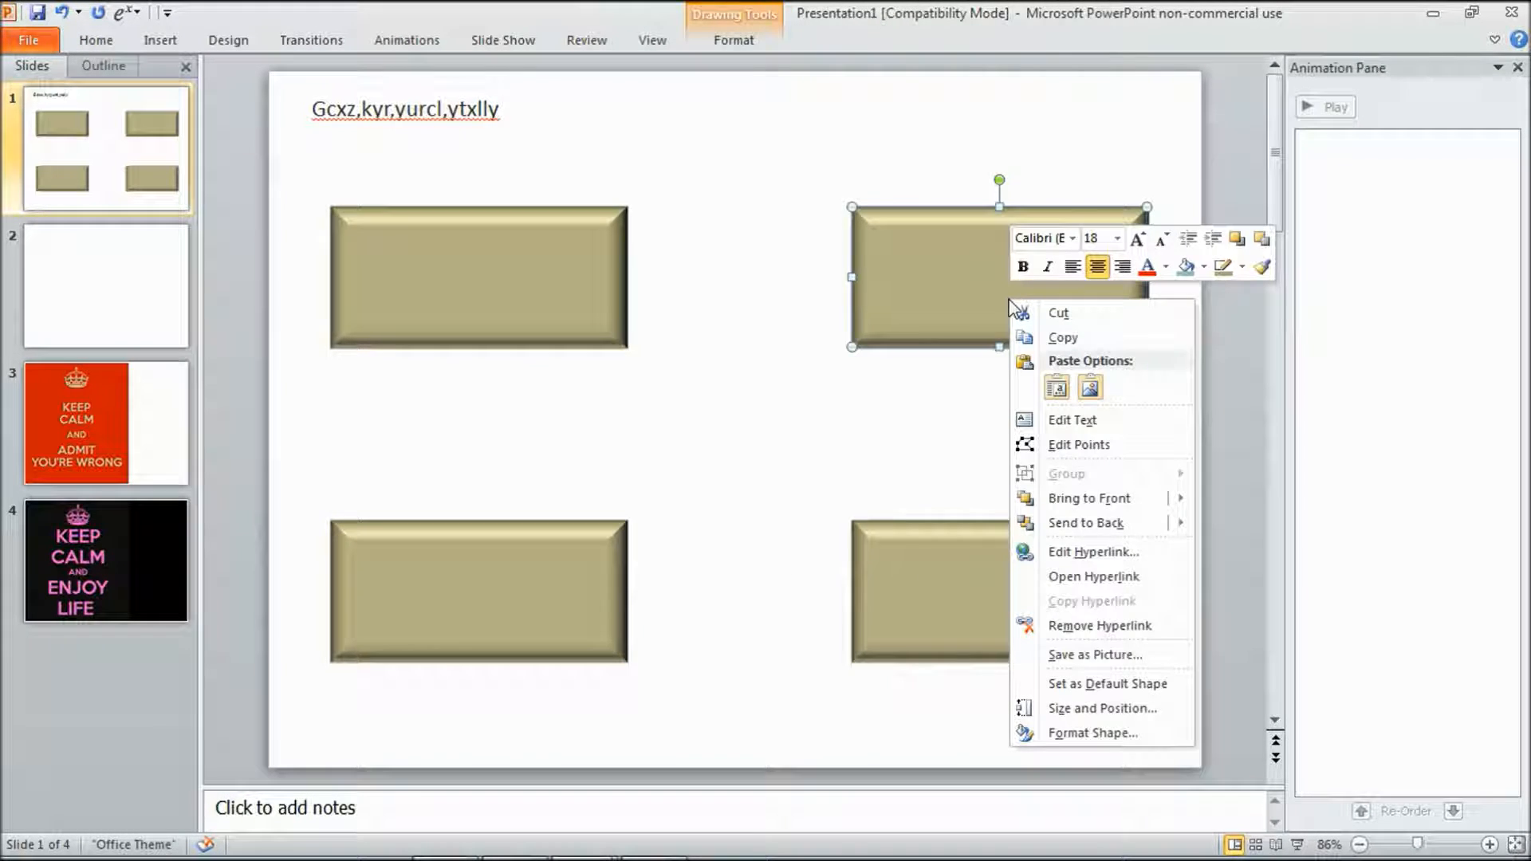
click(1085, 421)
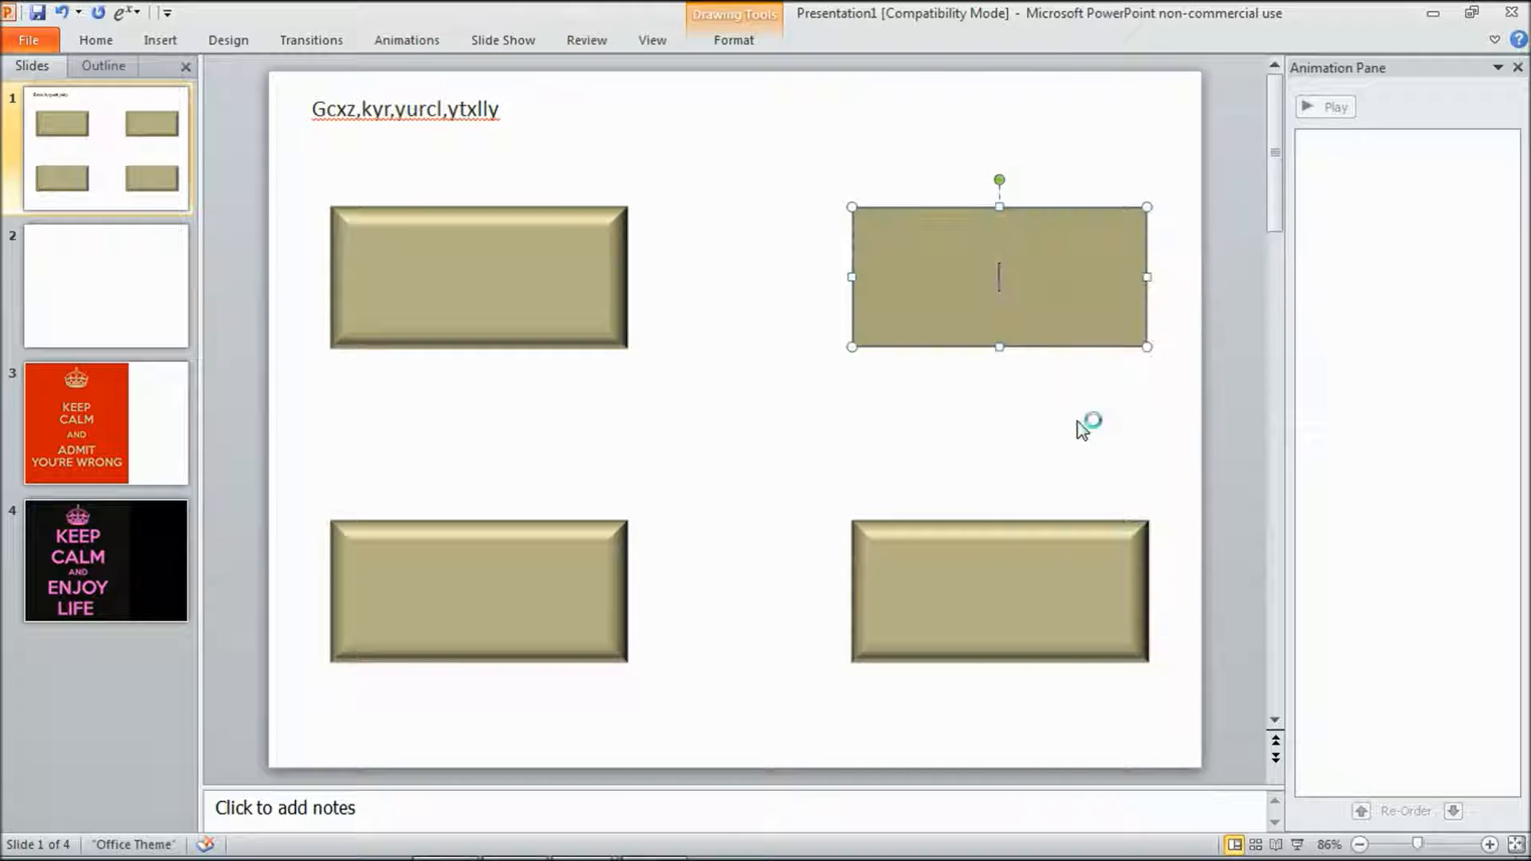
text(right)
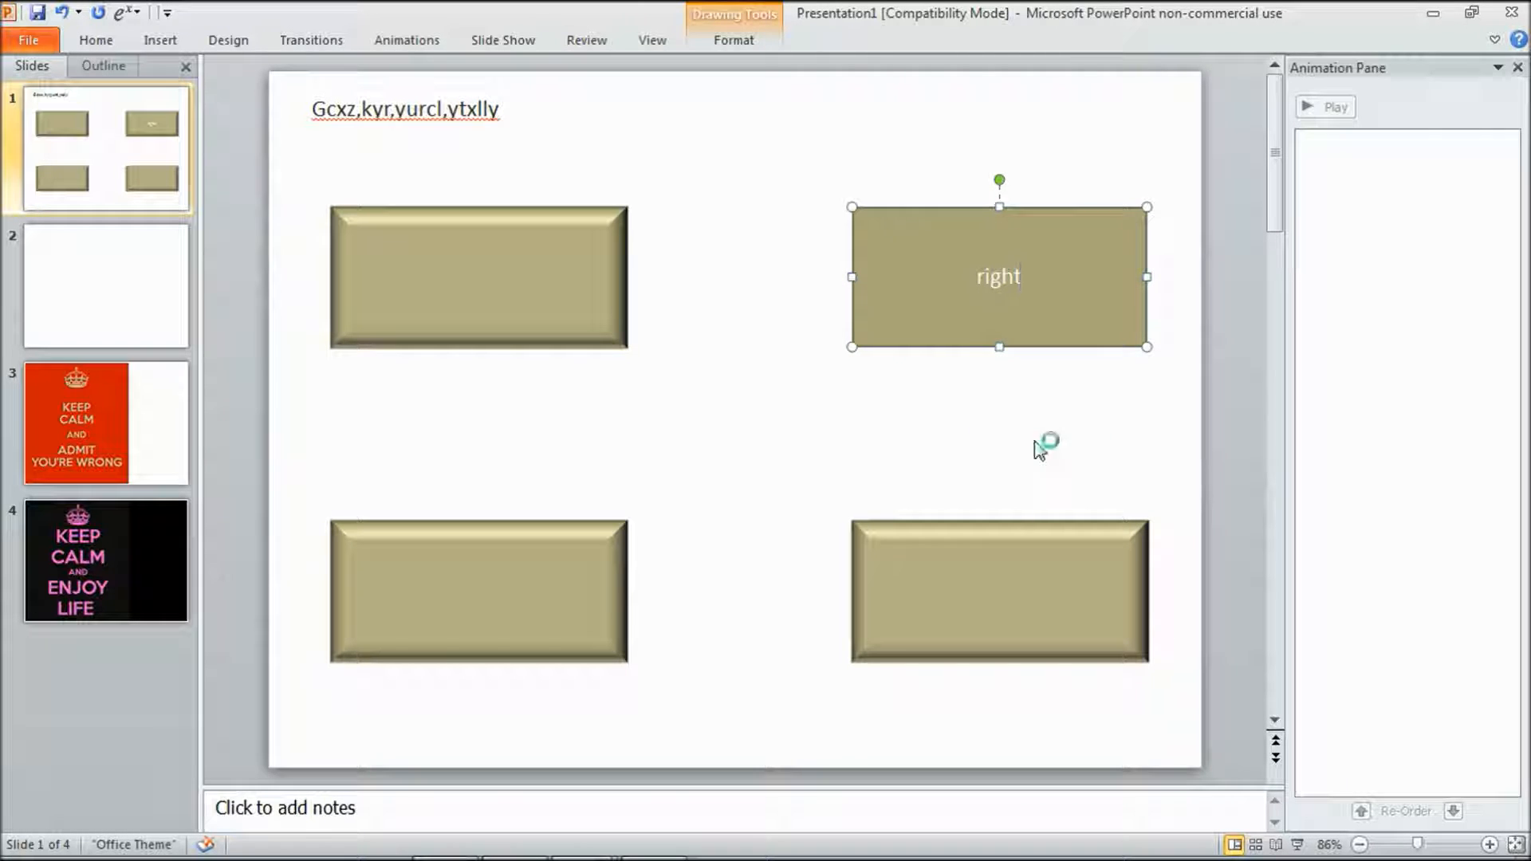
click(789, 496)
Step: Delete the blank second slide and duplicate the first question slide in its place
click(128, 296)
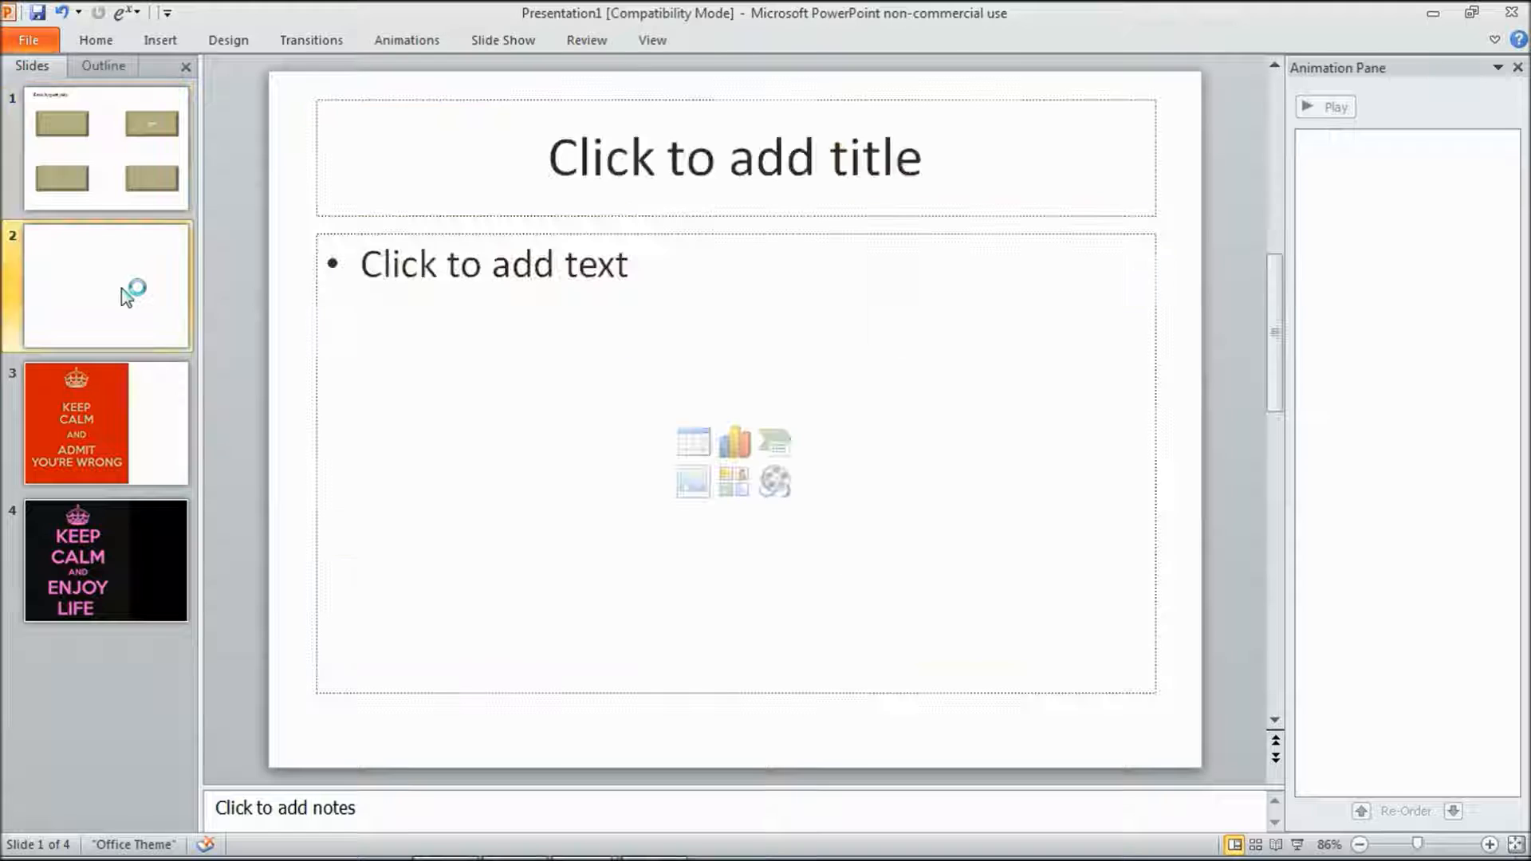
key(Delete)
right_click(115, 170)
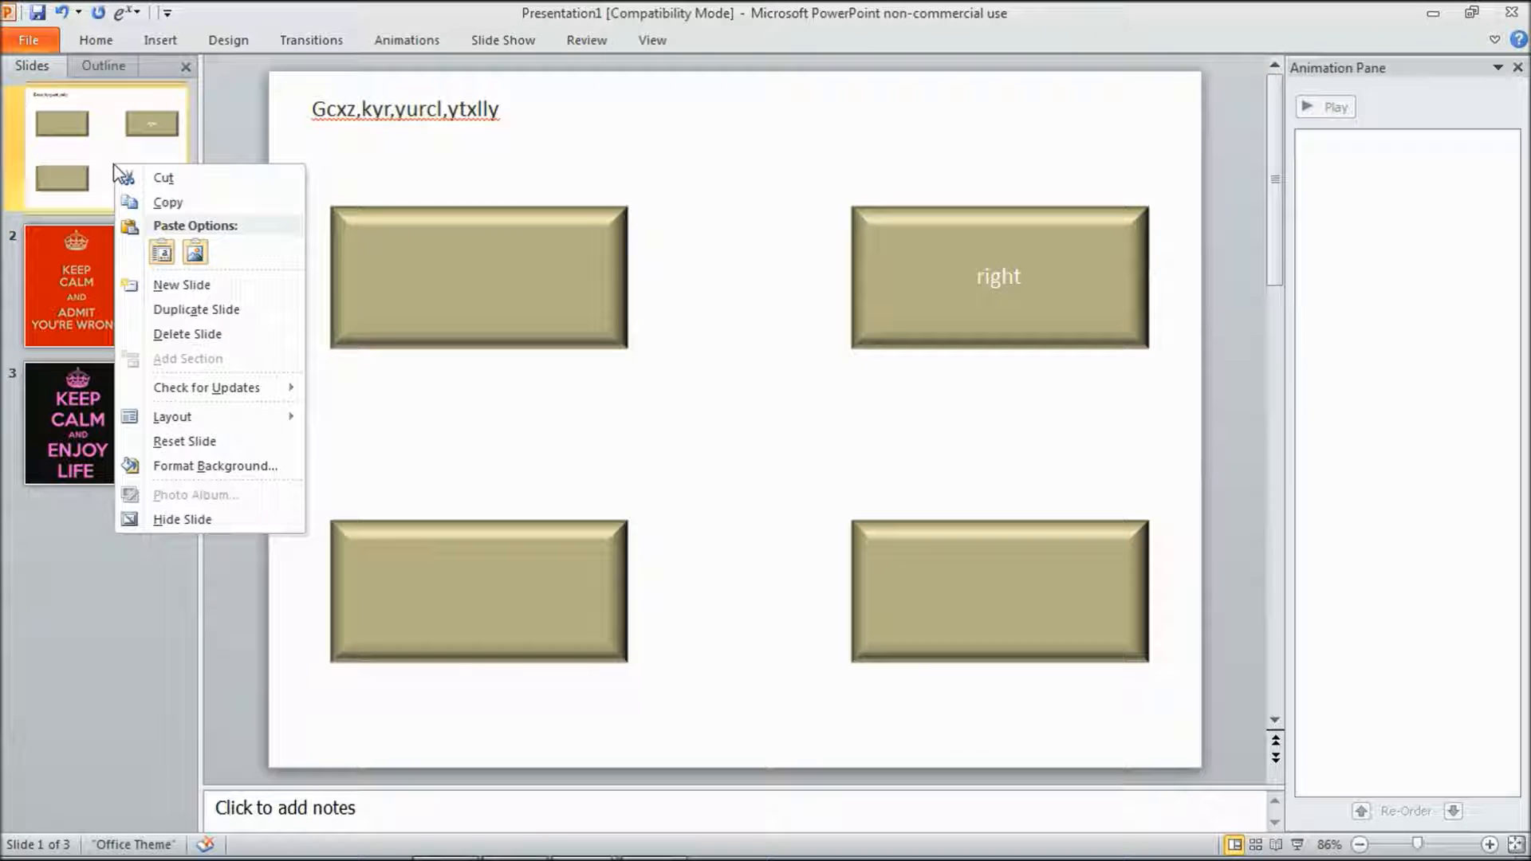
click(175, 311)
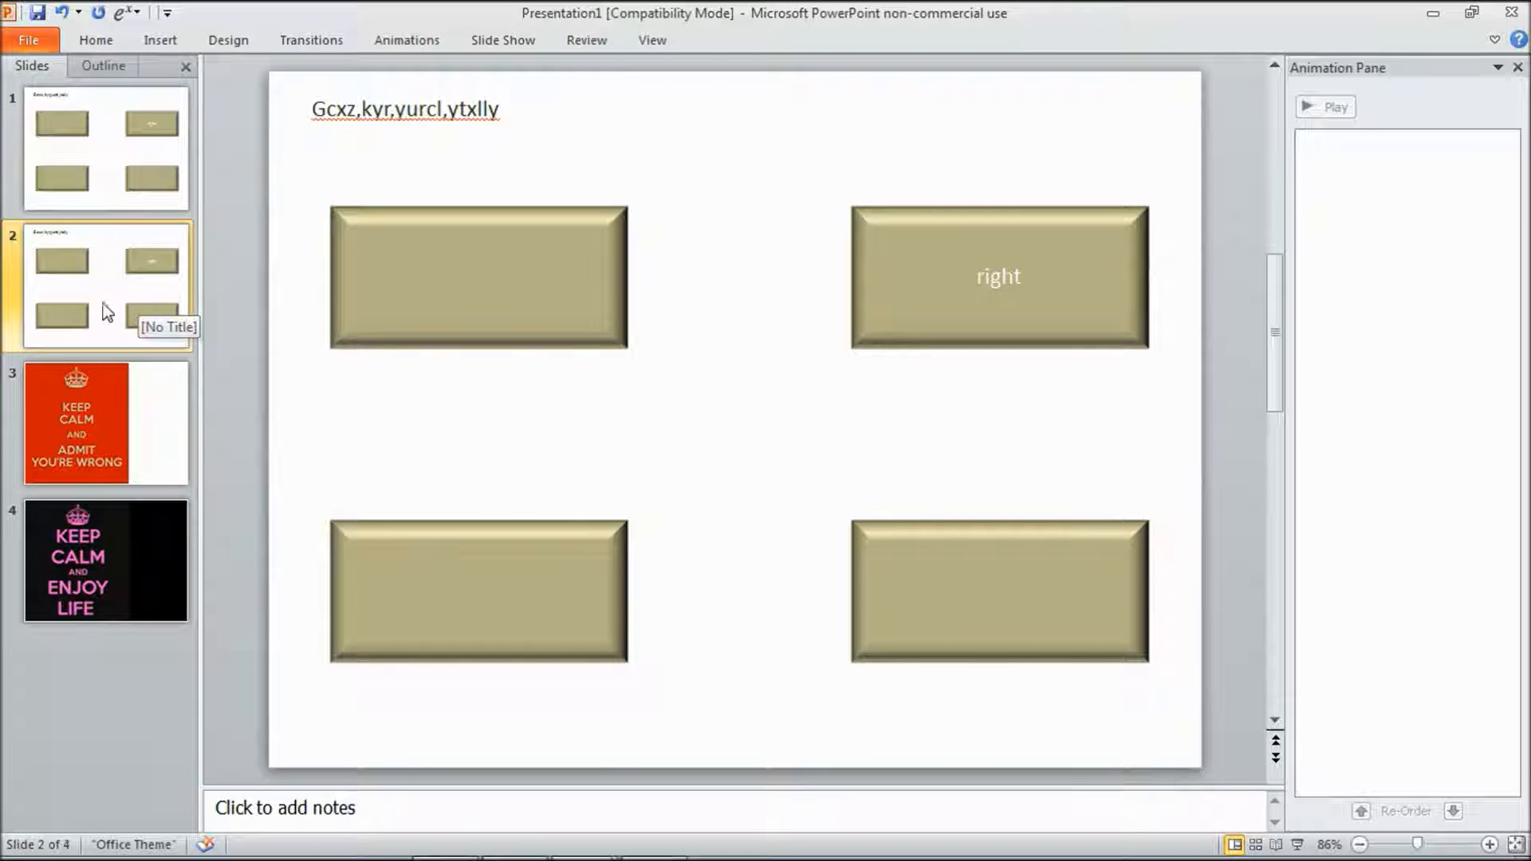